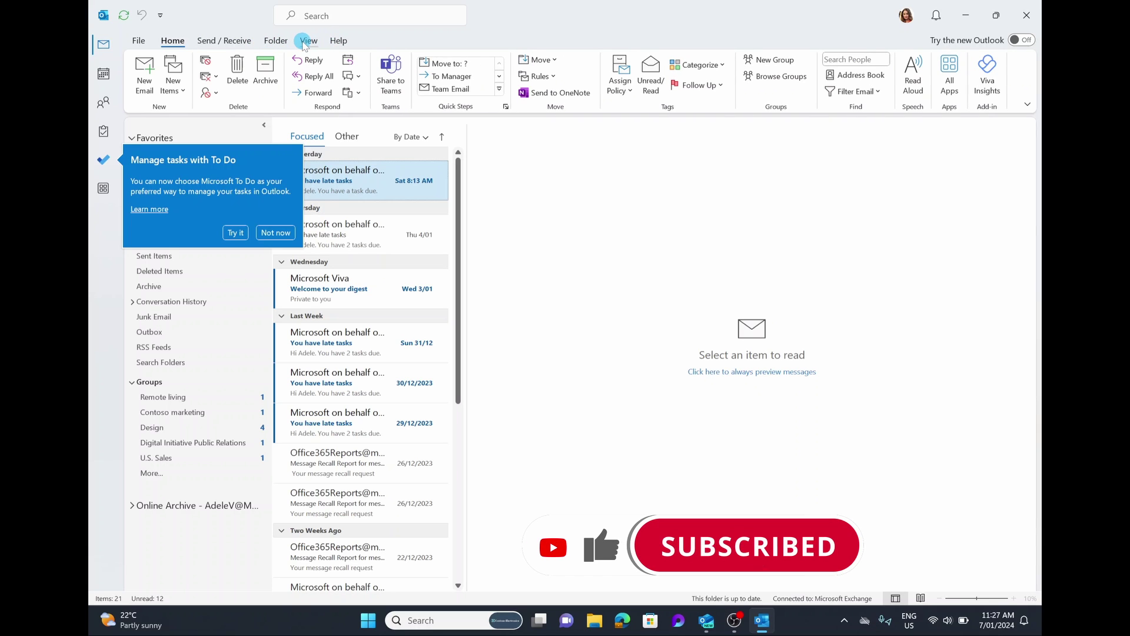
Turn on showing messages as conversations for all mailboxes
{"action": "left_click", "coordinate": [305, 42]}
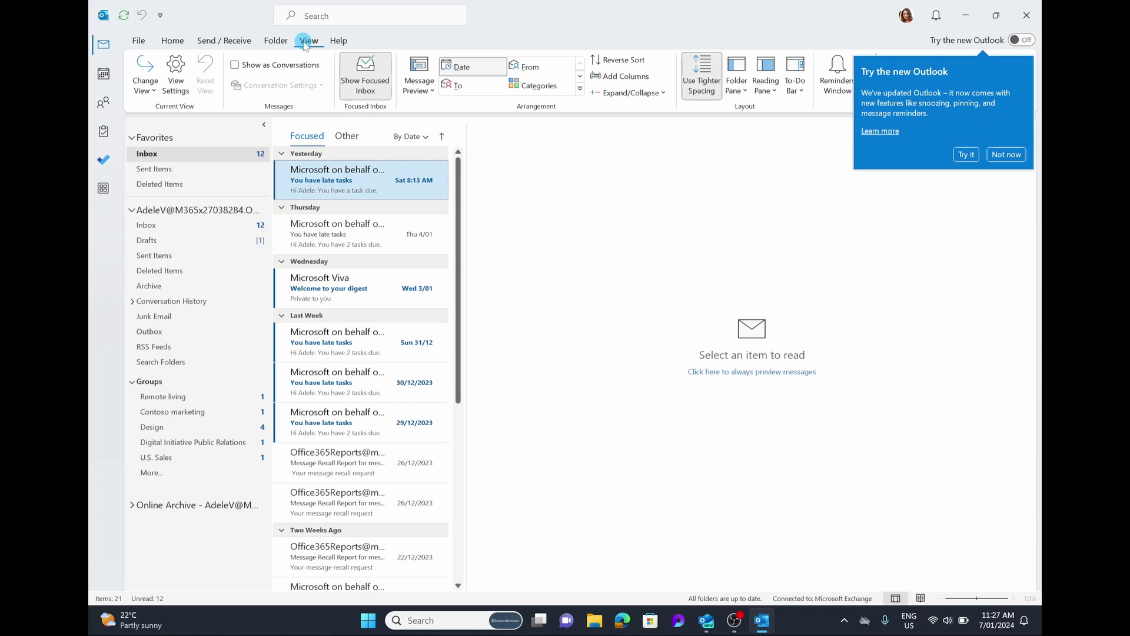
{"action": "left_click", "coordinate": [1004, 153]}
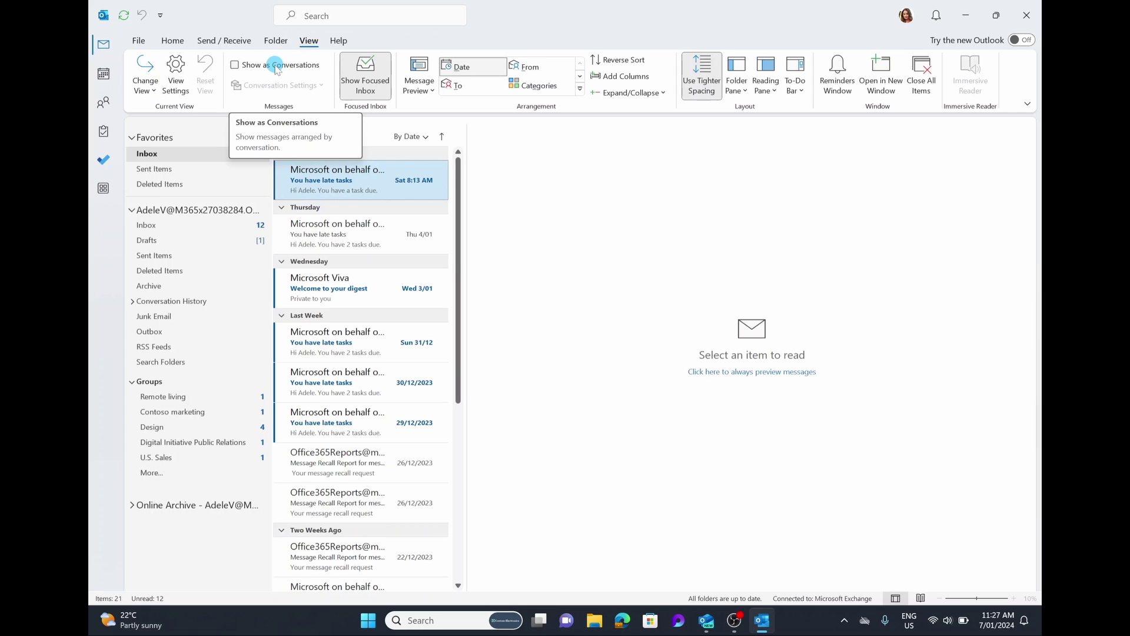
{"action": "left_click", "coordinate": [234, 65]}
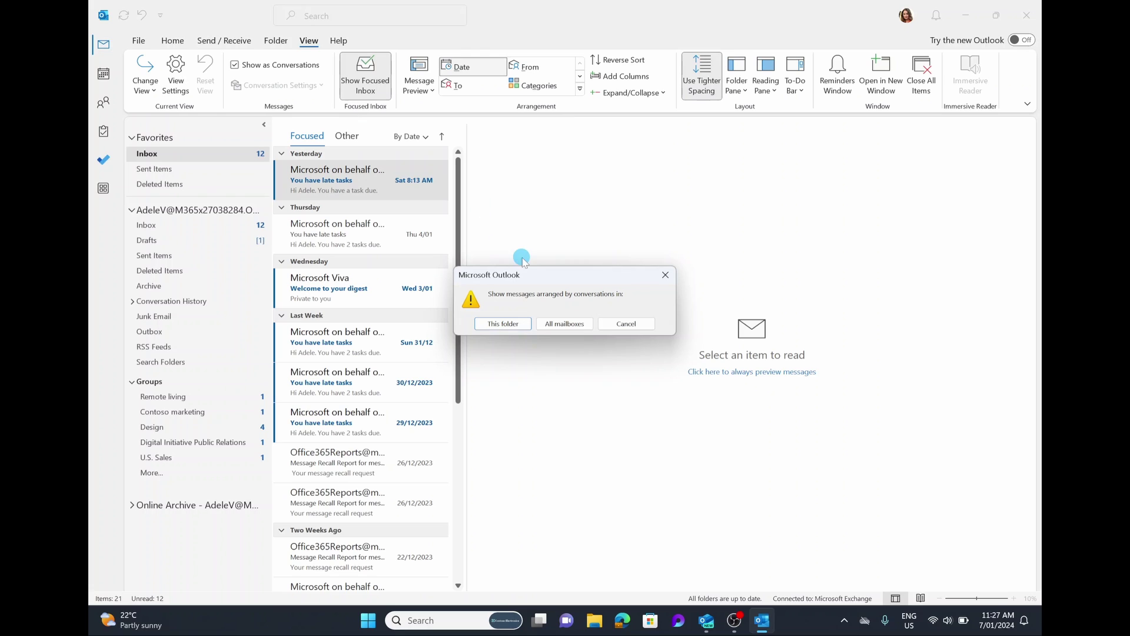
{"action": "left_click_drag", "start_coordinate": [533, 277], "coordinate": [518, 228]}
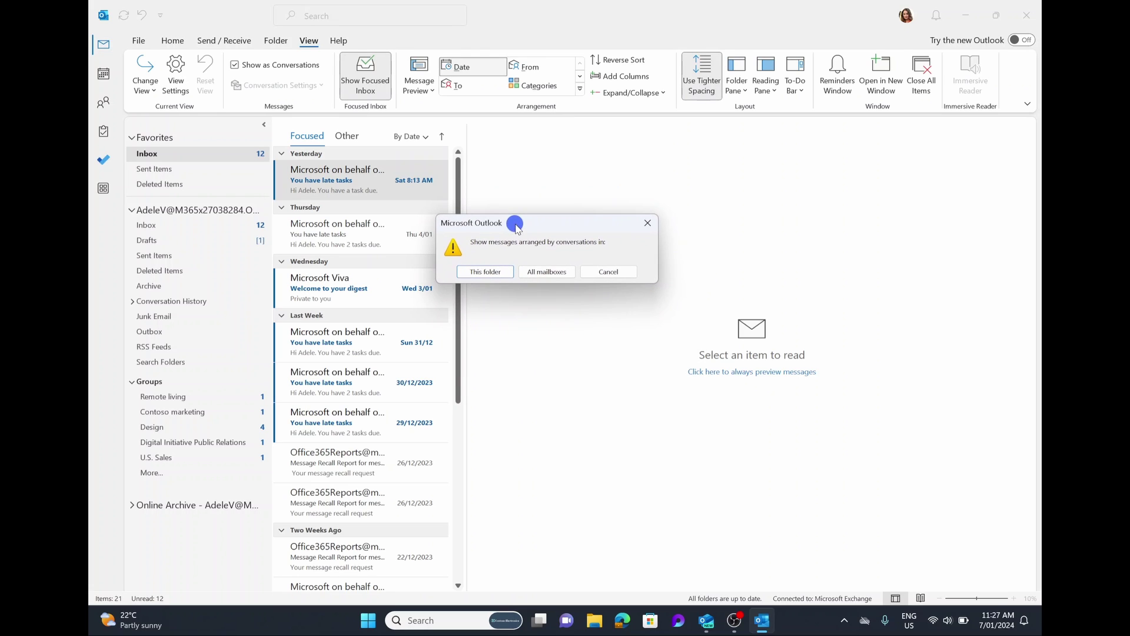
{"action": "left_click", "coordinate": [536, 274]}
{"action": "left_click", "coordinate": [478, 274]}
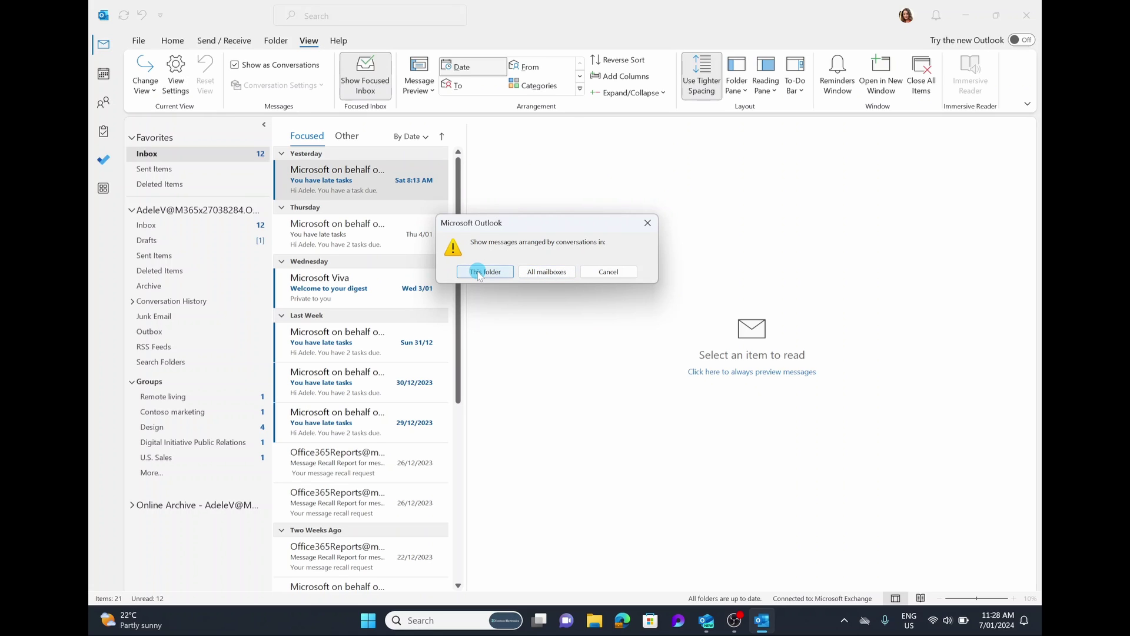
{"action": "left_click", "coordinate": [541, 273]}
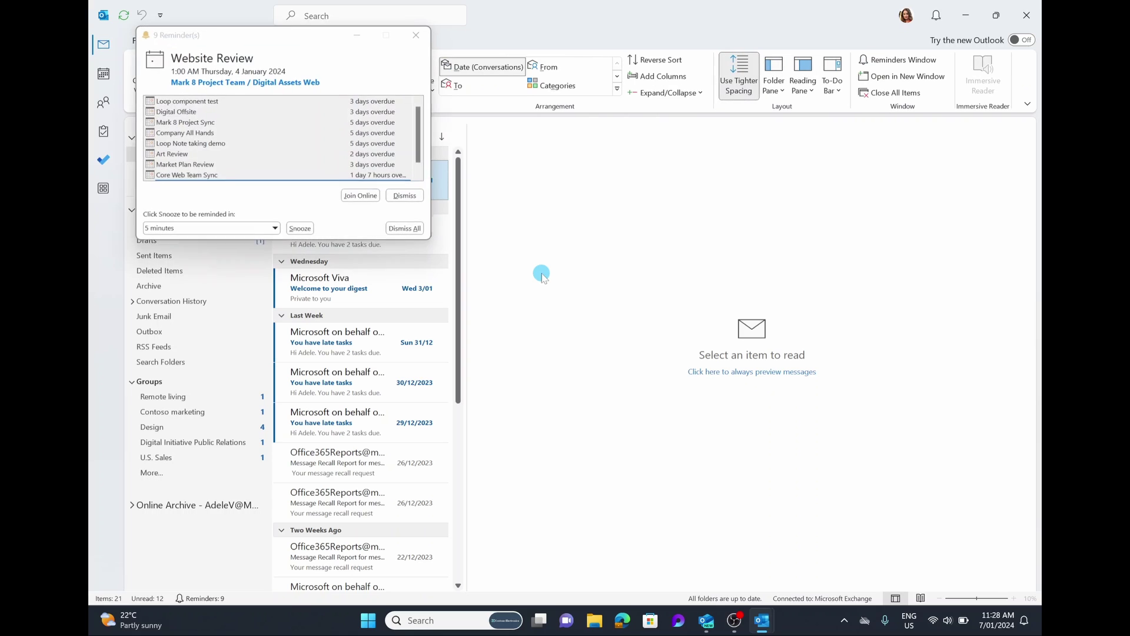
Dismiss all overdue reminders and look through the inbox message list
{"action": "left_click", "coordinate": [405, 228]}
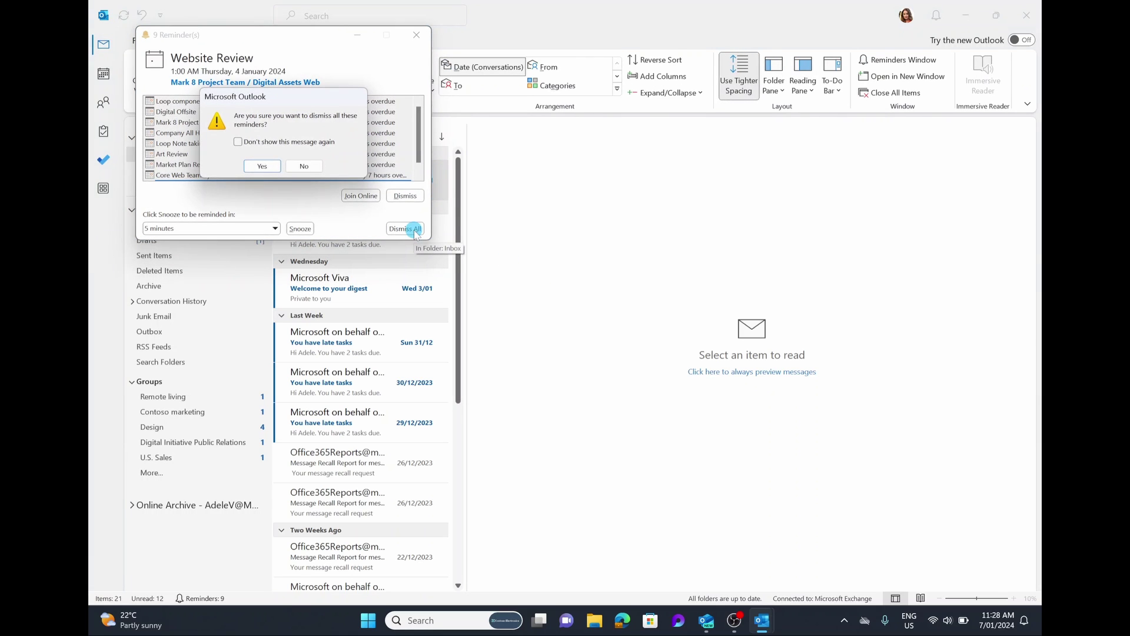
{"action": "left_click", "coordinate": [272, 168]}
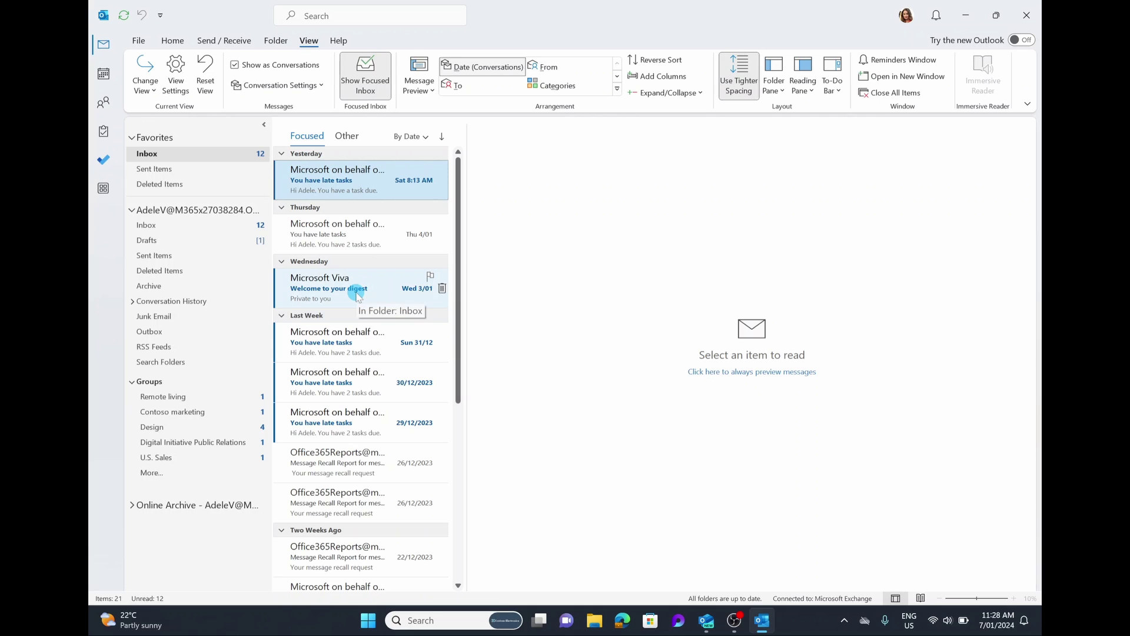
{"action": "scroll", "coordinate": [357, 294], "scroll_direction": "down", "scroll_amount": 3}
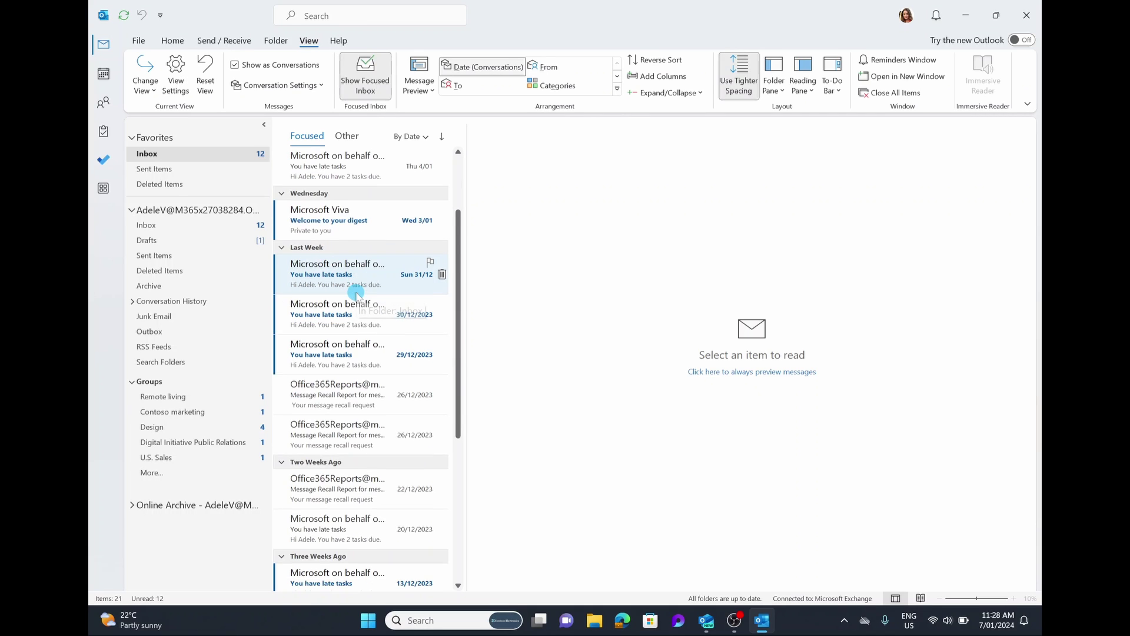
{"action": "scroll", "coordinate": [356, 295], "scroll_direction": "down", "scroll_amount": 3}
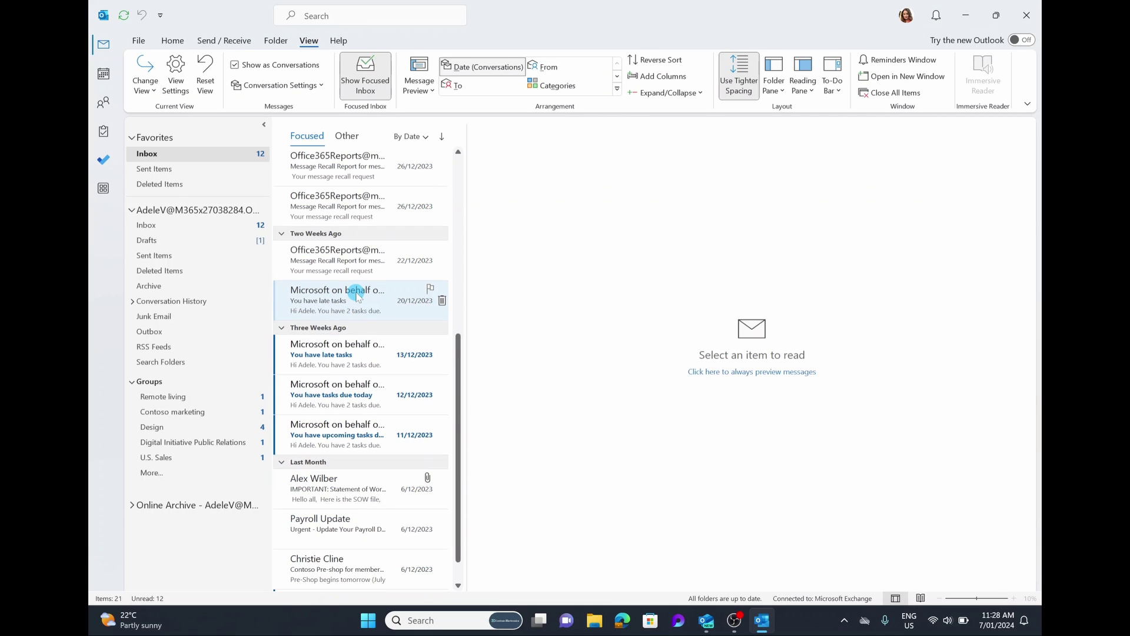
{"action": "scroll", "coordinate": [357, 295], "scroll_direction": "up", "scroll_amount": 6}
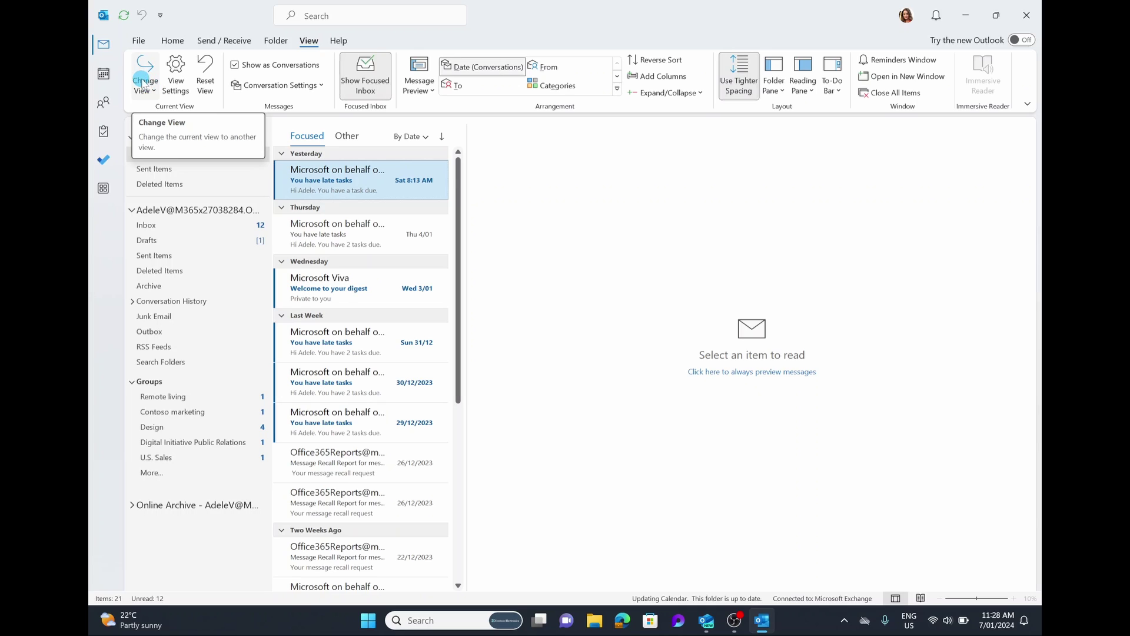
Switch the inbox to the Single view and open the "Welcome to your digest" message
{"action": "left_click", "coordinate": [149, 91]}
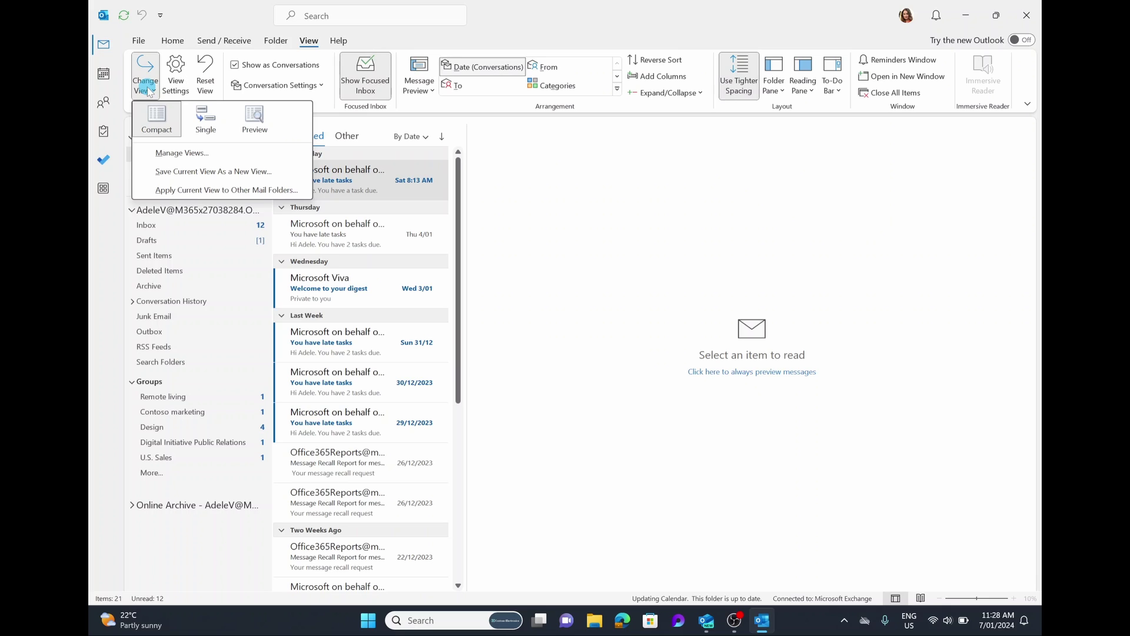
{"action": "left_click", "coordinate": [157, 130]}
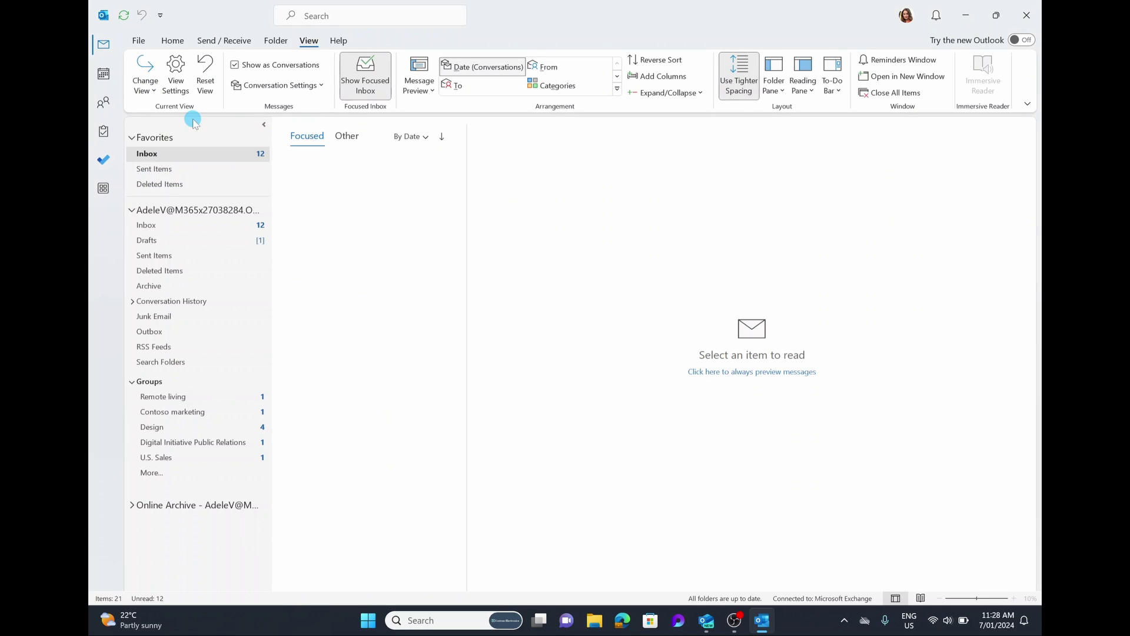
{"action": "left_click", "coordinate": [351, 172]}
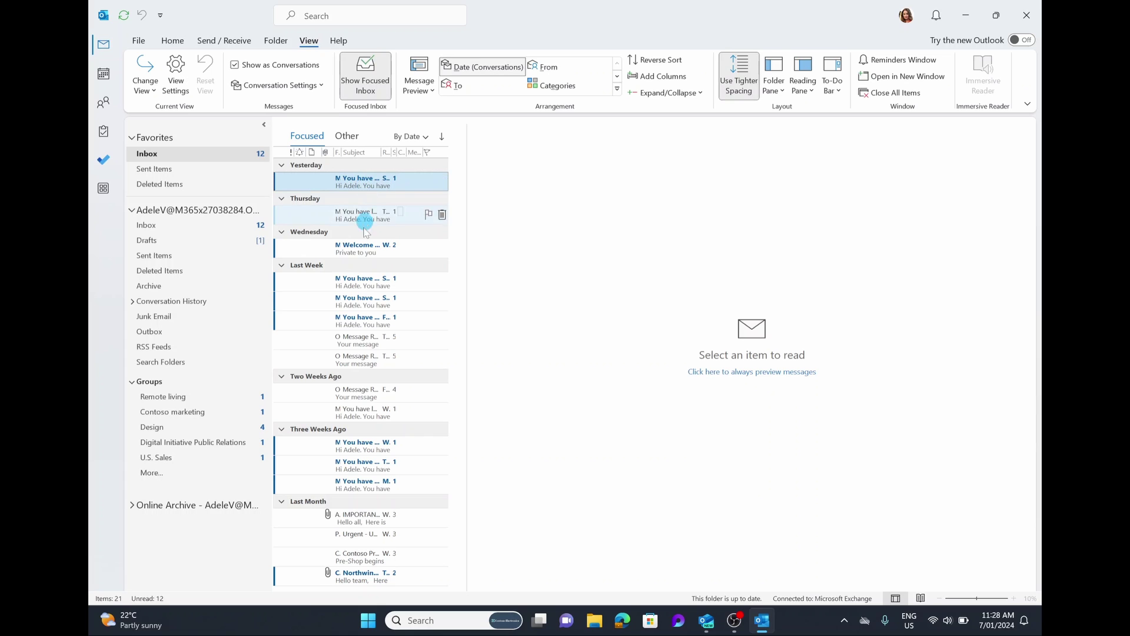
{"action": "left_click", "coordinate": [370, 252]}
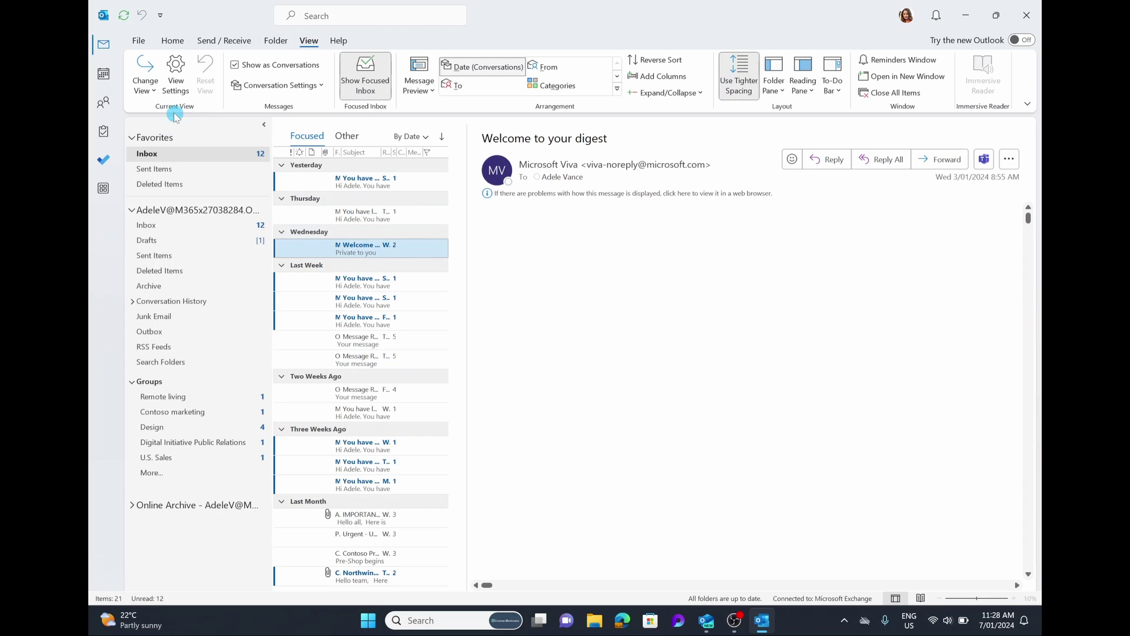
Try the Preview view on the inbox and return it to the Compact view
{"action": "left_click", "coordinate": [155, 92]}
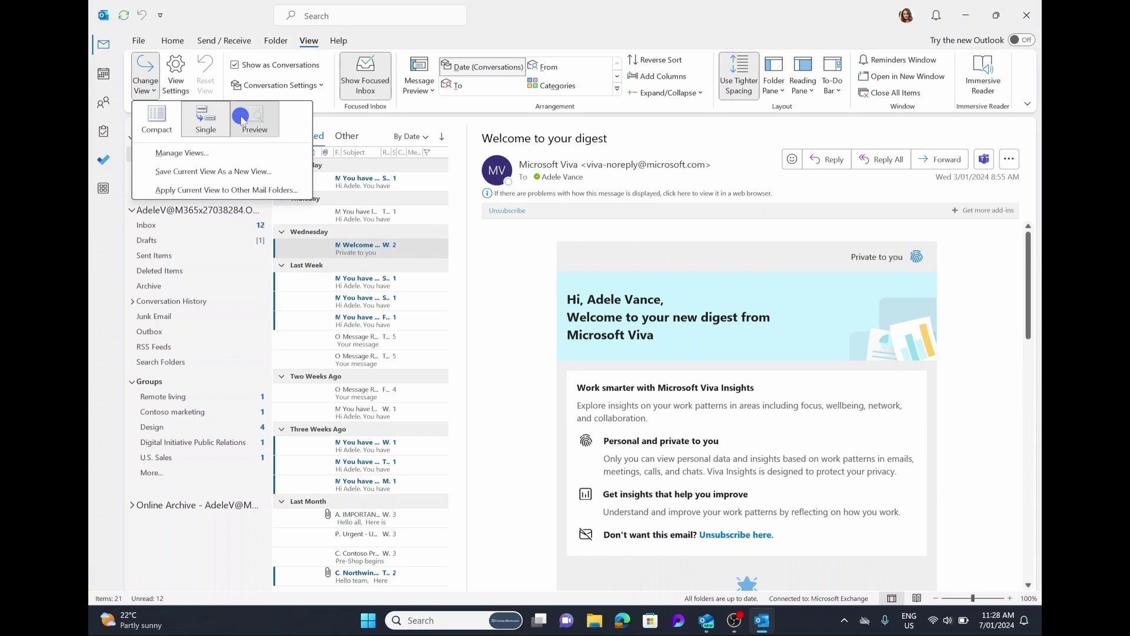
{"action": "left_click", "coordinate": [241, 118]}
{"action": "left_click", "coordinate": [418, 180]}
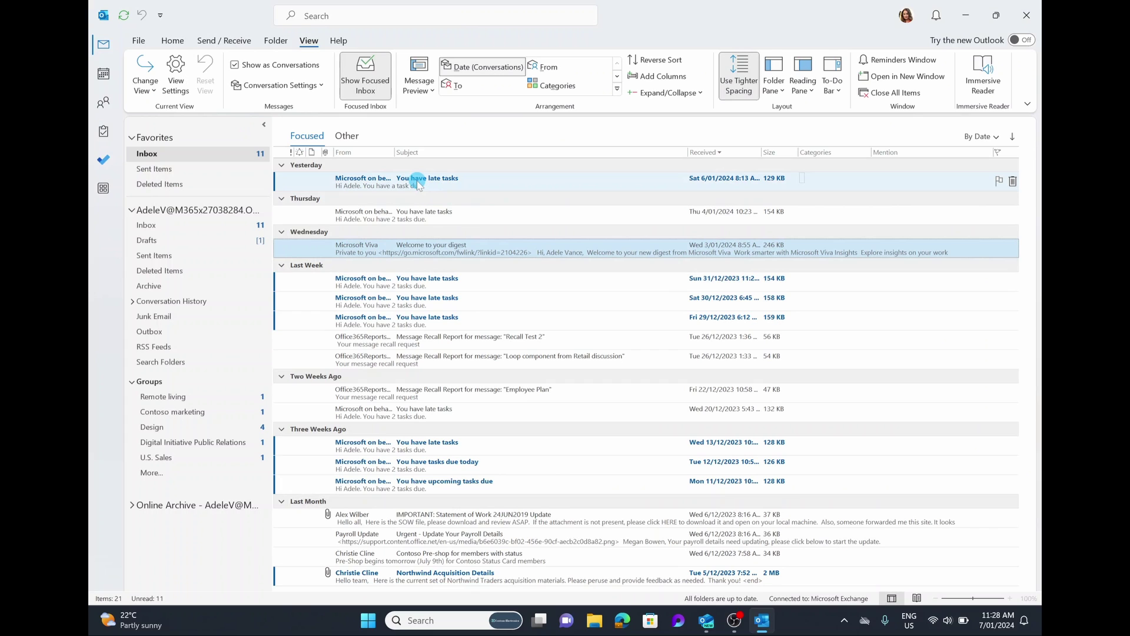
{"action": "left_click", "coordinate": [143, 87]}
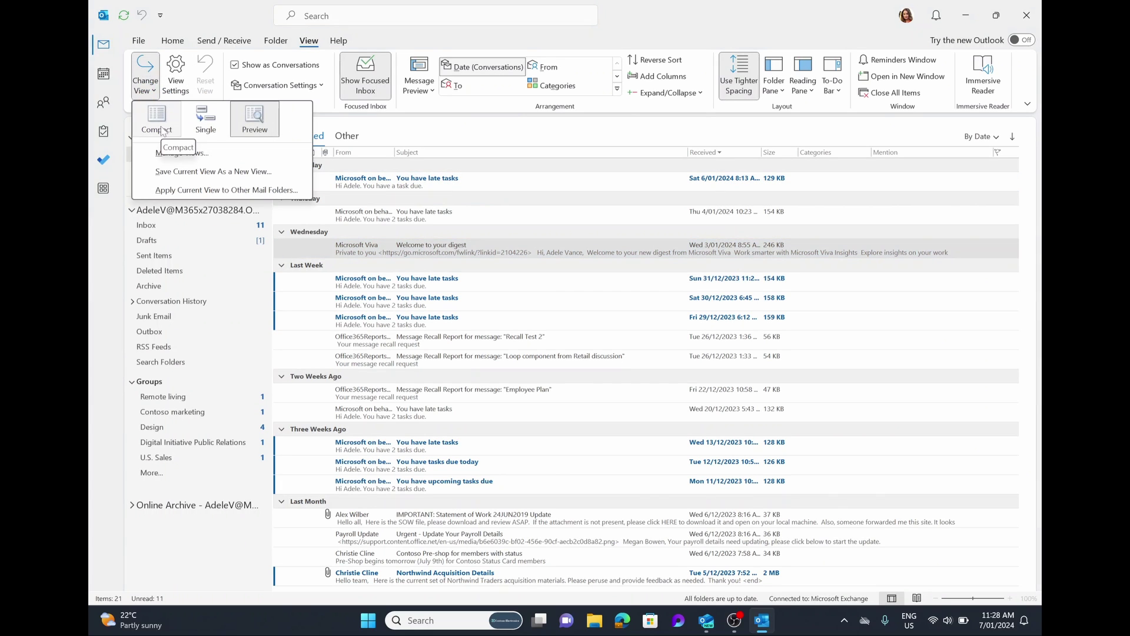
{"action": "left_click", "coordinate": [162, 131]}
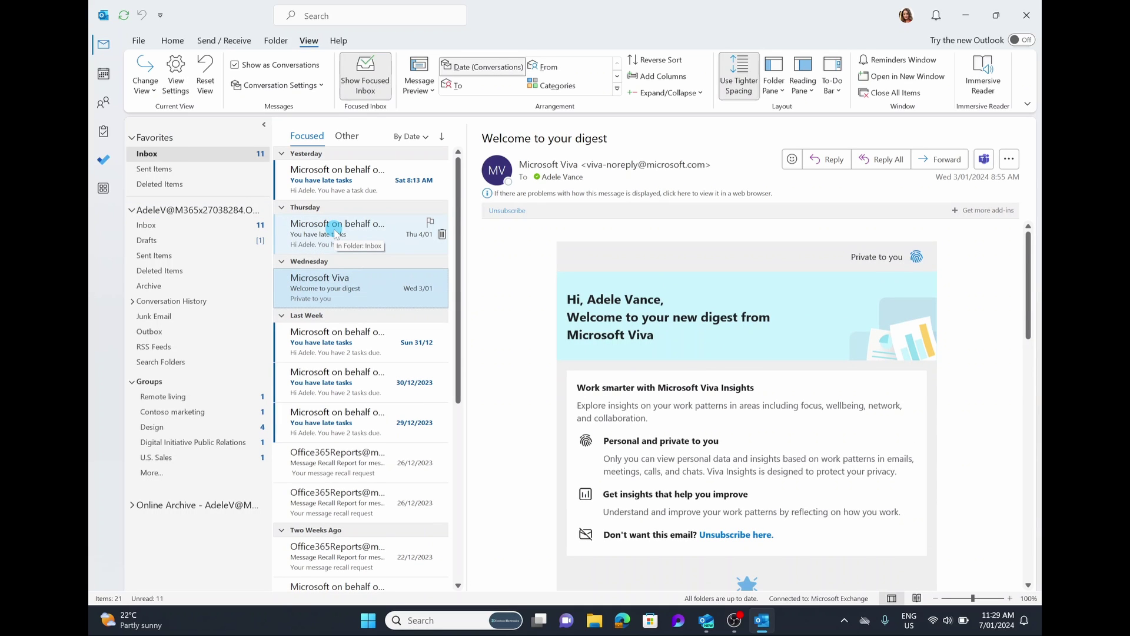
Examine the list of all inbox views and the advanced settings of the Compact view without changing them
{"action": "left_click", "coordinate": [149, 90]}
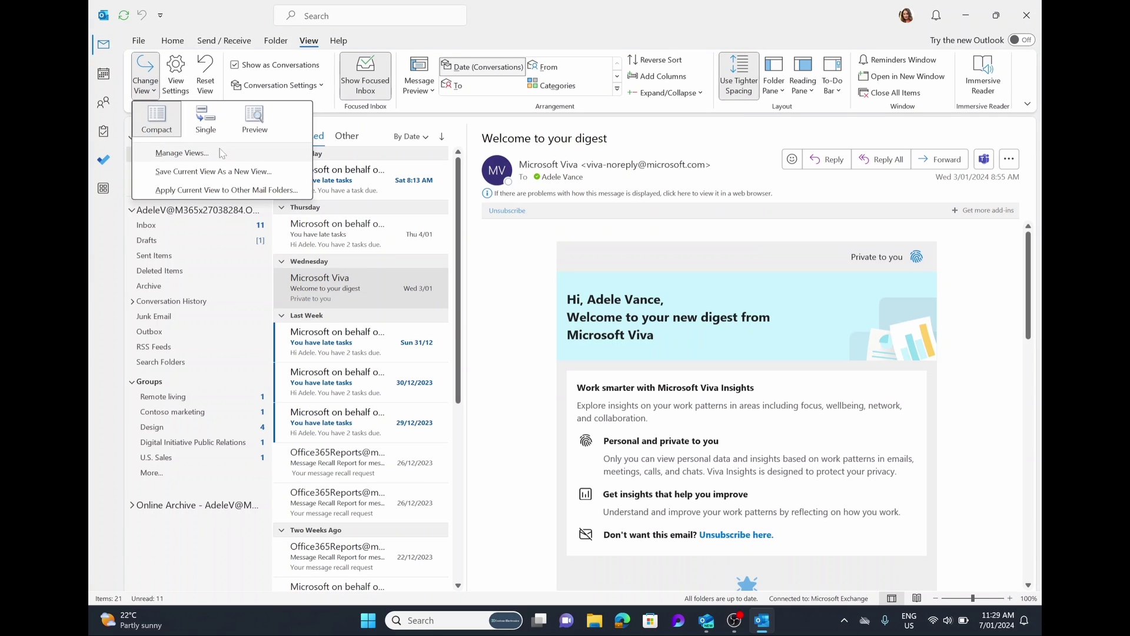
{"action": "left_click", "coordinate": [182, 153]}
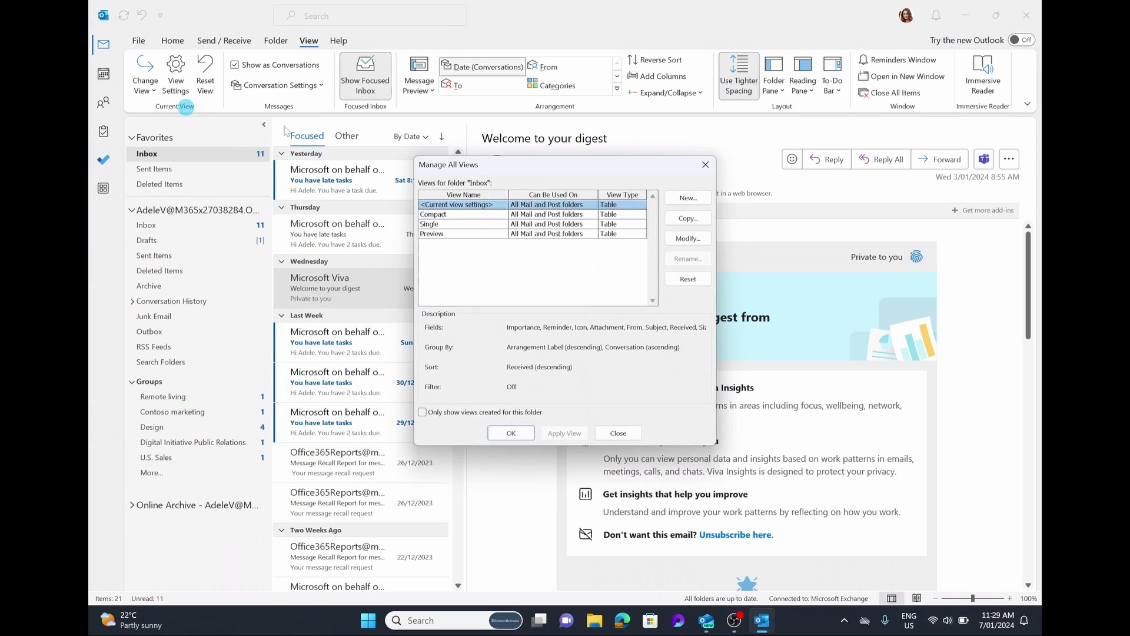
{"action": "left_click", "coordinate": [705, 165]}
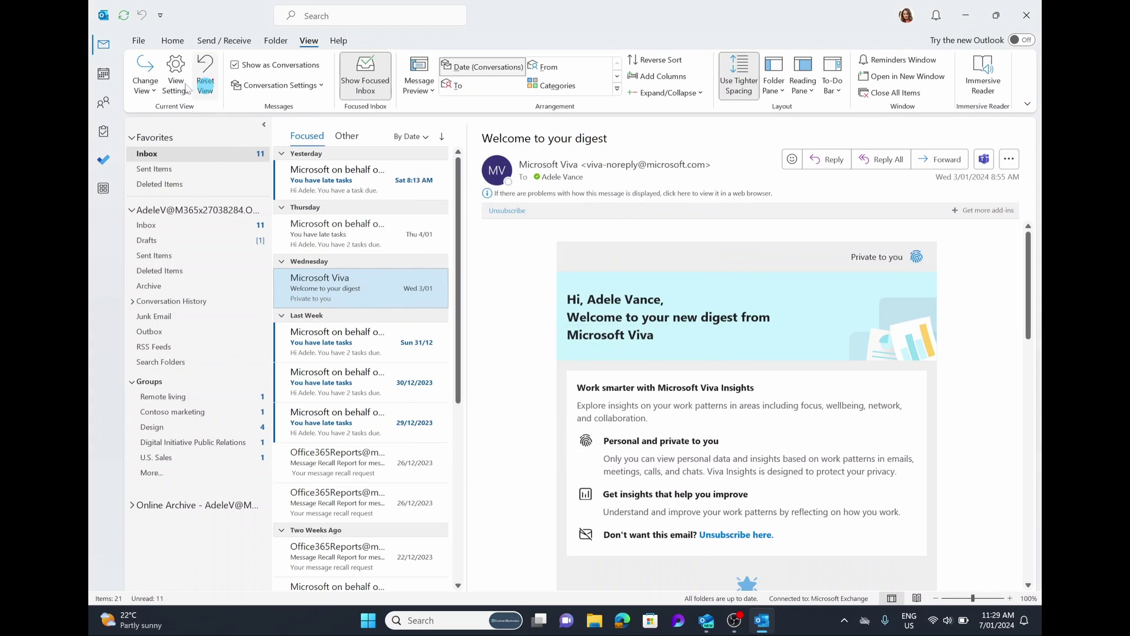
{"action": "left_click", "coordinate": [155, 88]}
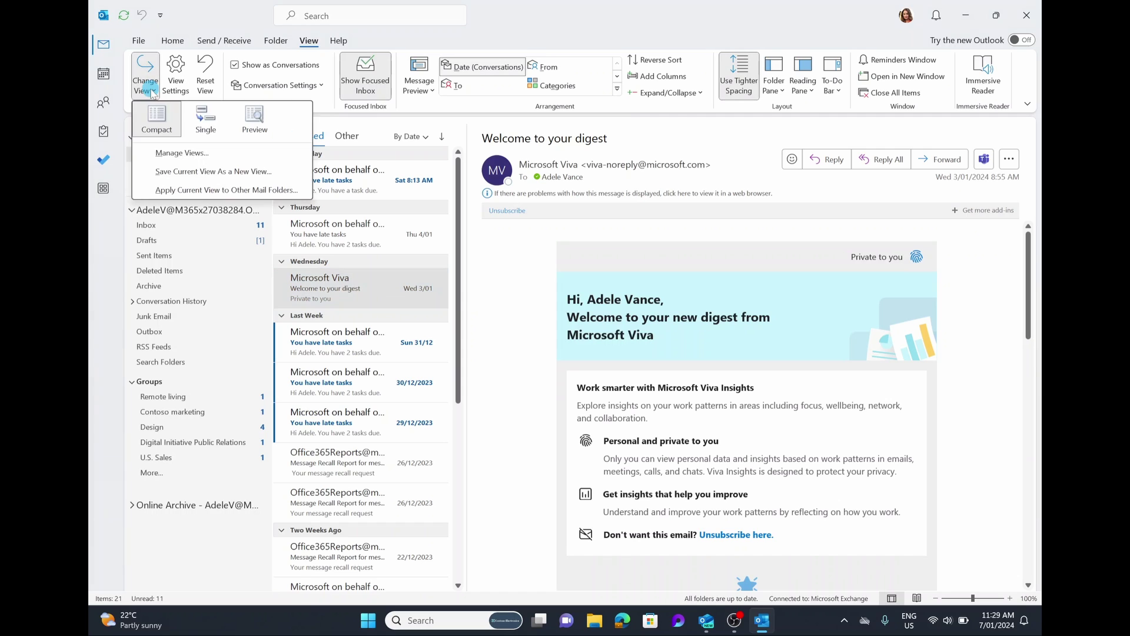
{"action": "left_click", "coordinate": [182, 153]}
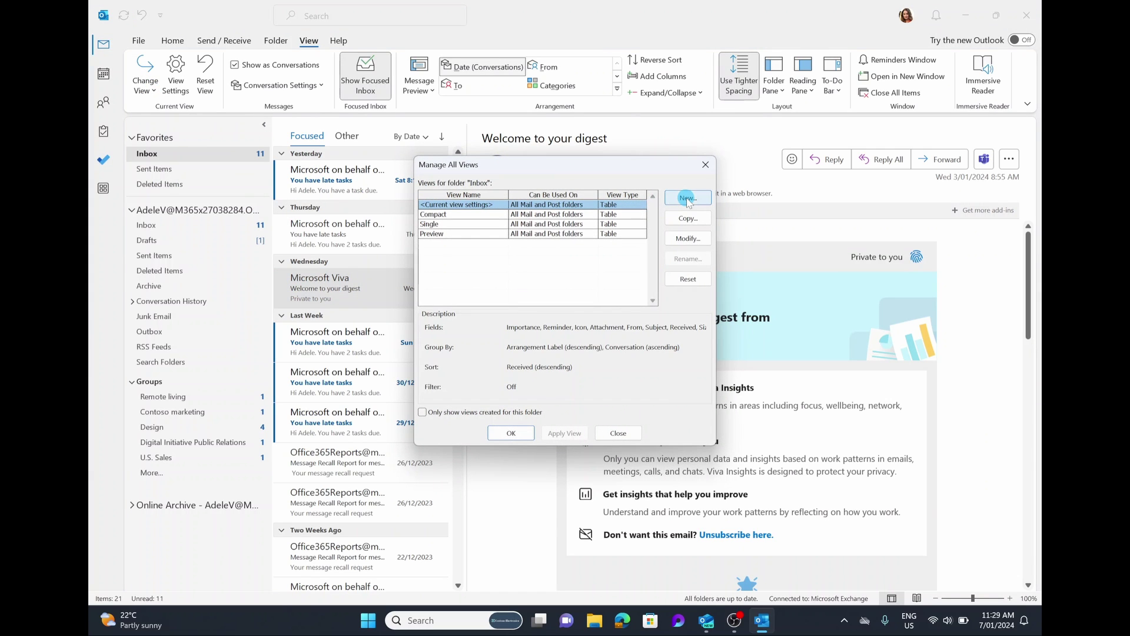
{"action": "left_click", "coordinate": [688, 238]}
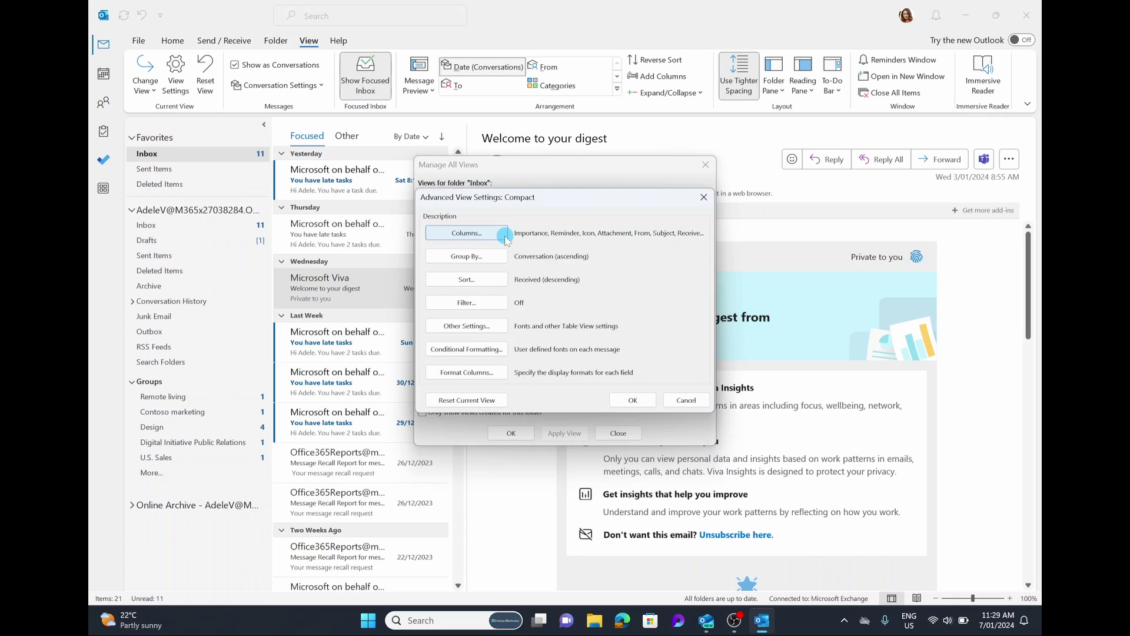
{"action": "left_click", "coordinate": [705, 199]}
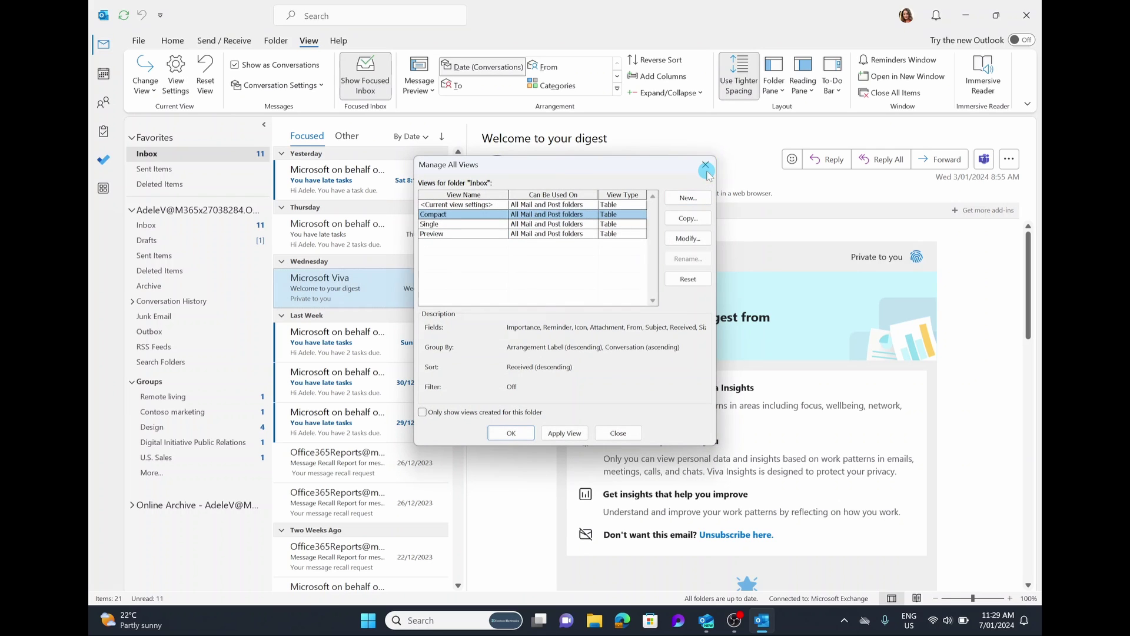
{"action": "left_click", "coordinate": [705, 165]}
Reset the inbox's Compact view to its original settings
{"action": "left_click", "coordinate": [146, 86]}
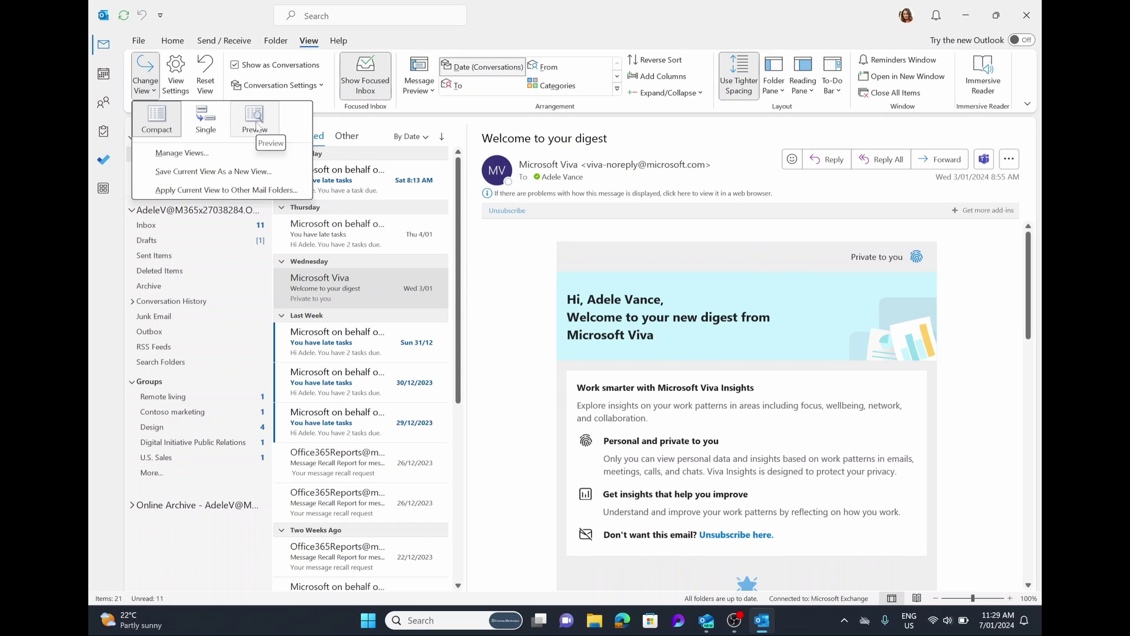
{"action": "left_click", "coordinate": [509, 34]}
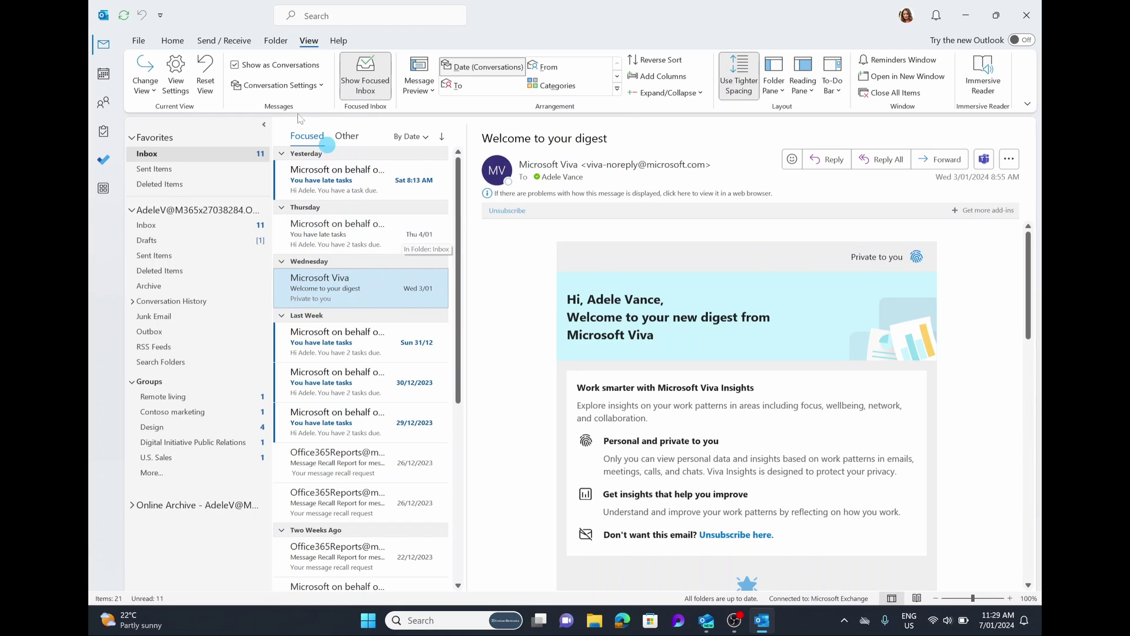
{"action": "left_click", "coordinate": [204, 72]}
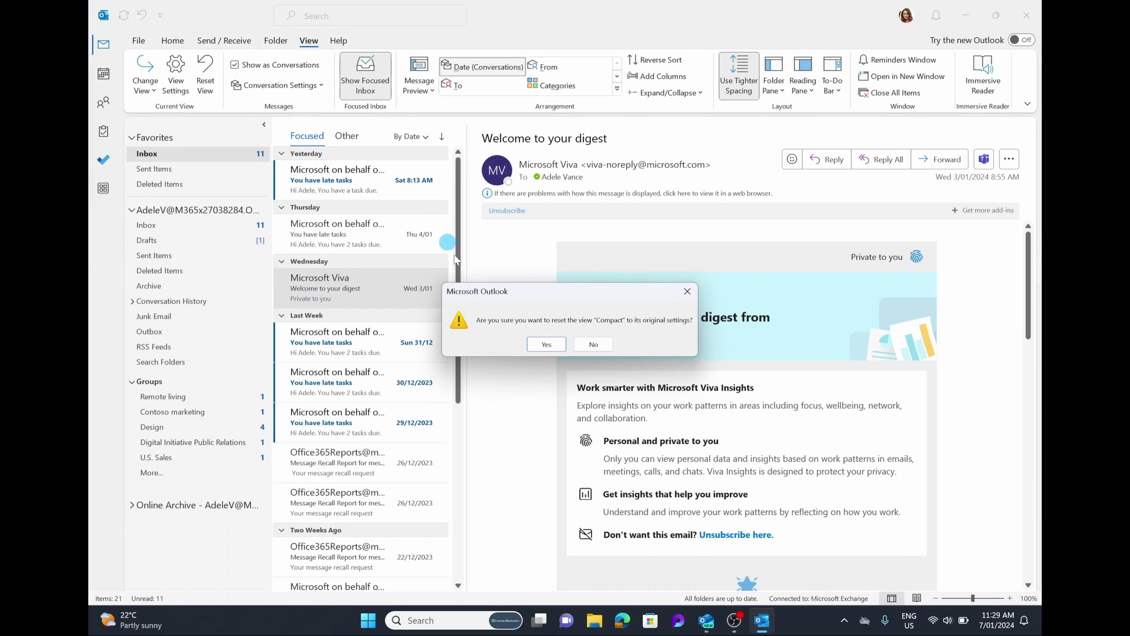
{"action": "left_click", "coordinate": [536, 344]}
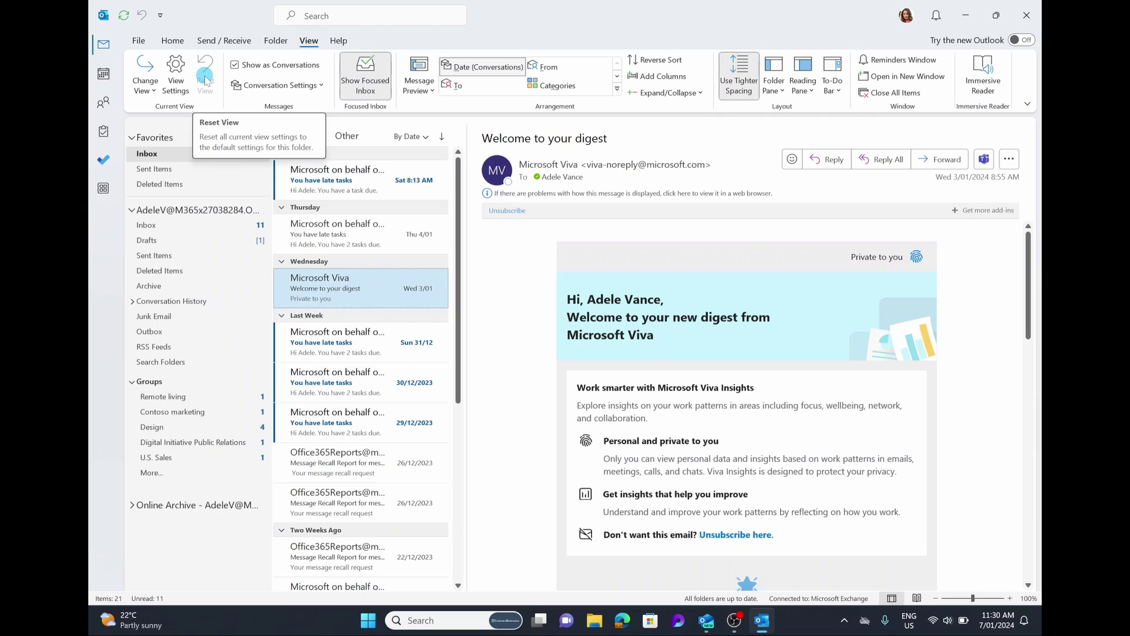
Turn off the Focused Inbox to list only the unread messages, and turn it back on
{"action": "left_click", "coordinate": [370, 84]}
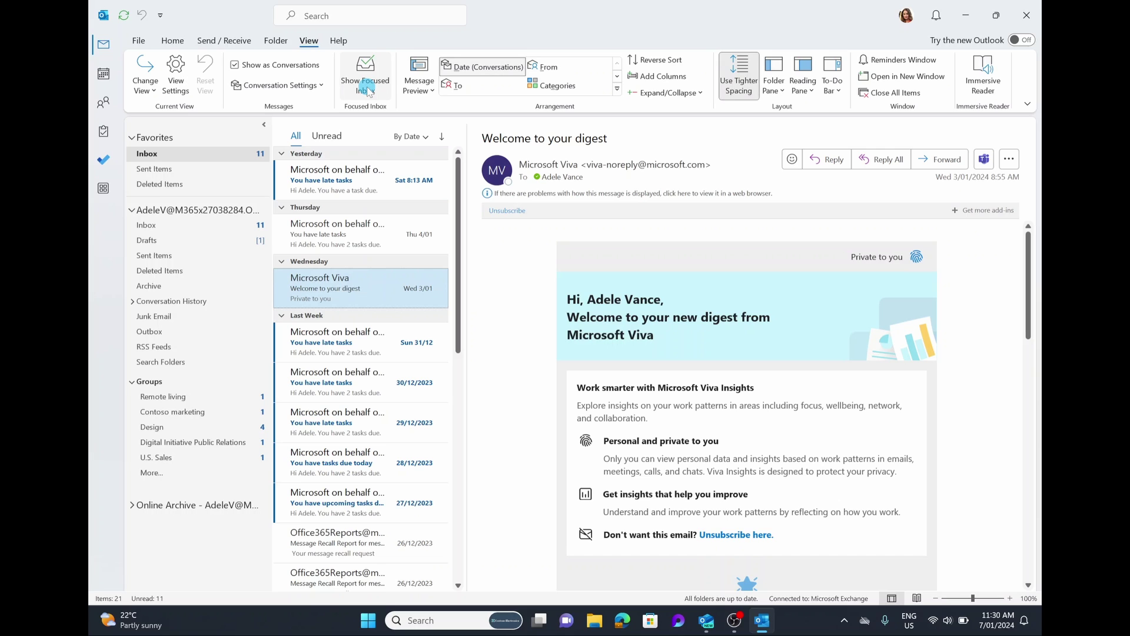
{"action": "left_click", "coordinate": [327, 136]}
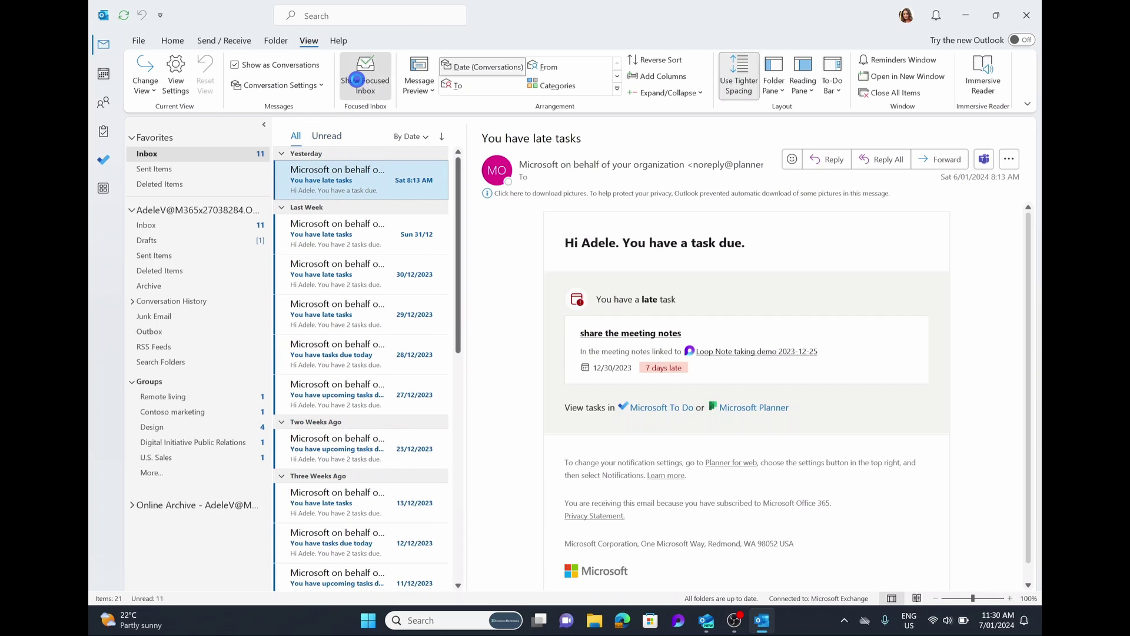
{"action": "left_click", "coordinate": [356, 80]}
View the inbox messages sorted into Other and return to the Focused messages
{"action": "left_click", "coordinate": [356, 139]}
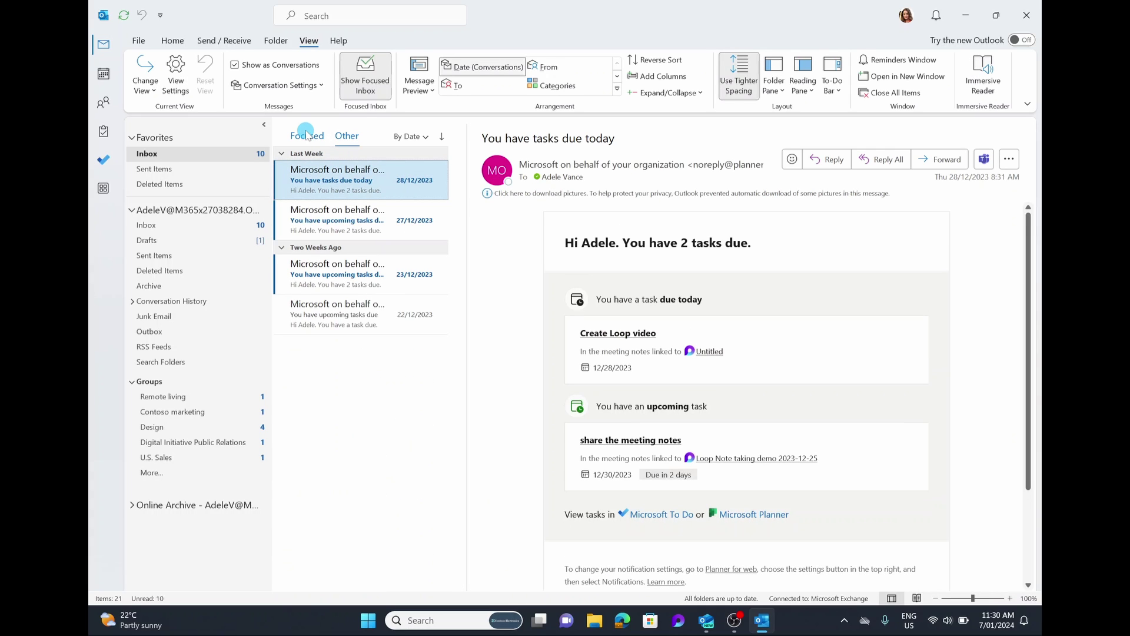
{"action": "left_click", "coordinate": [306, 134]}
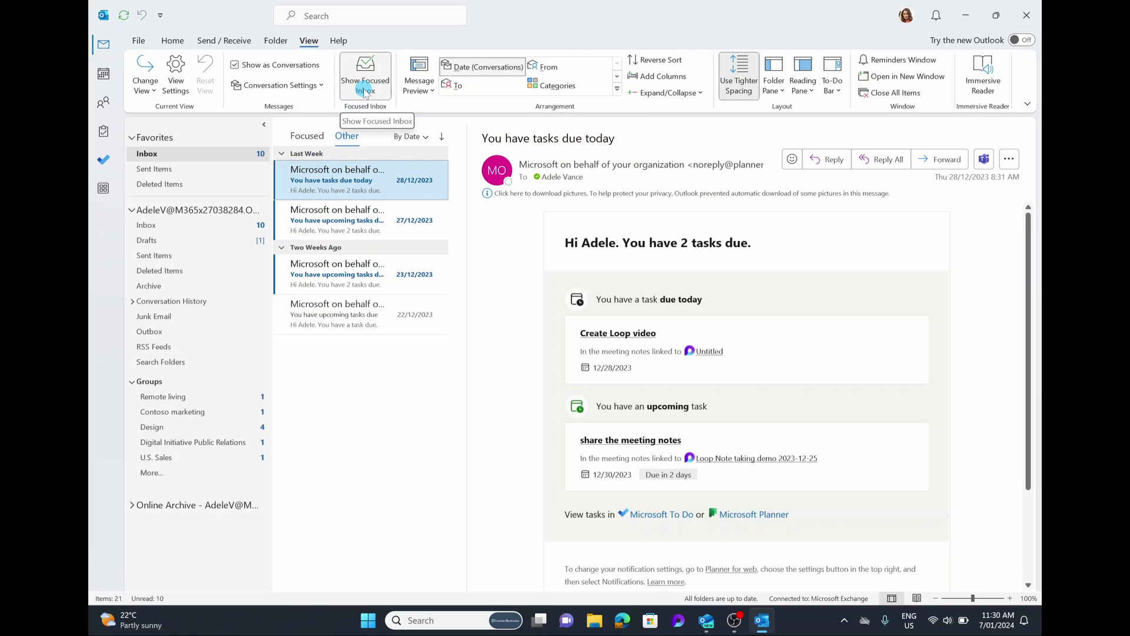
{"action": "left_click", "coordinate": [307, 135]}
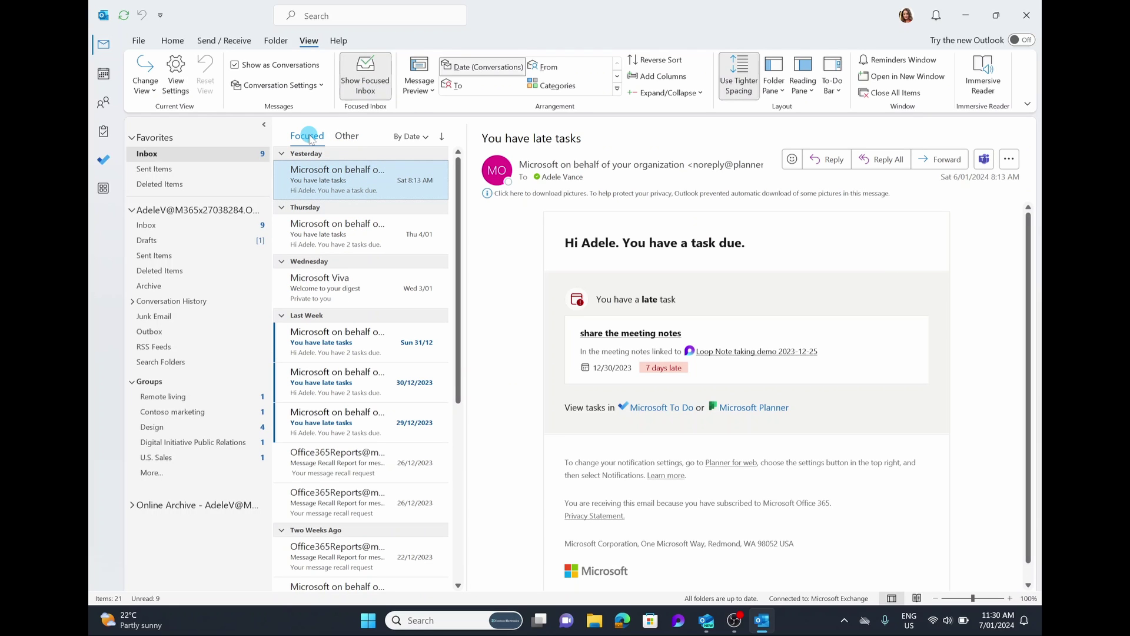
{"action": "left_click", "coordinate": [366, 74]}
{"action": "left_click", "coordinate": [353, 94]}
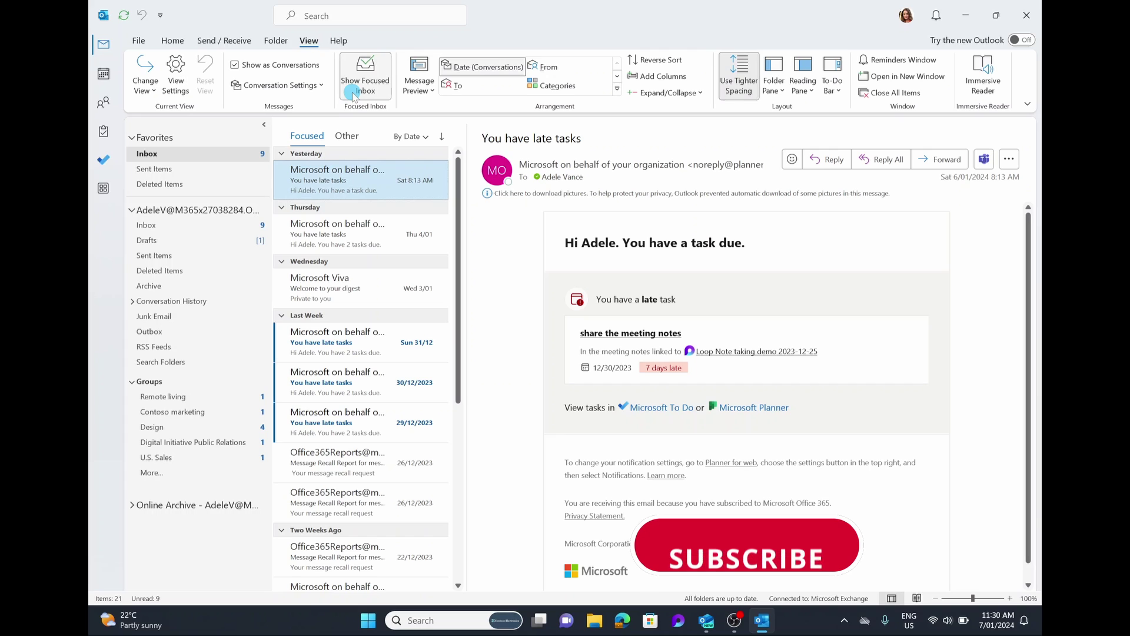
Turn off the message preview in the message list for all mailboxes
{"action": "left_click", "coordinate": [425, 91]}
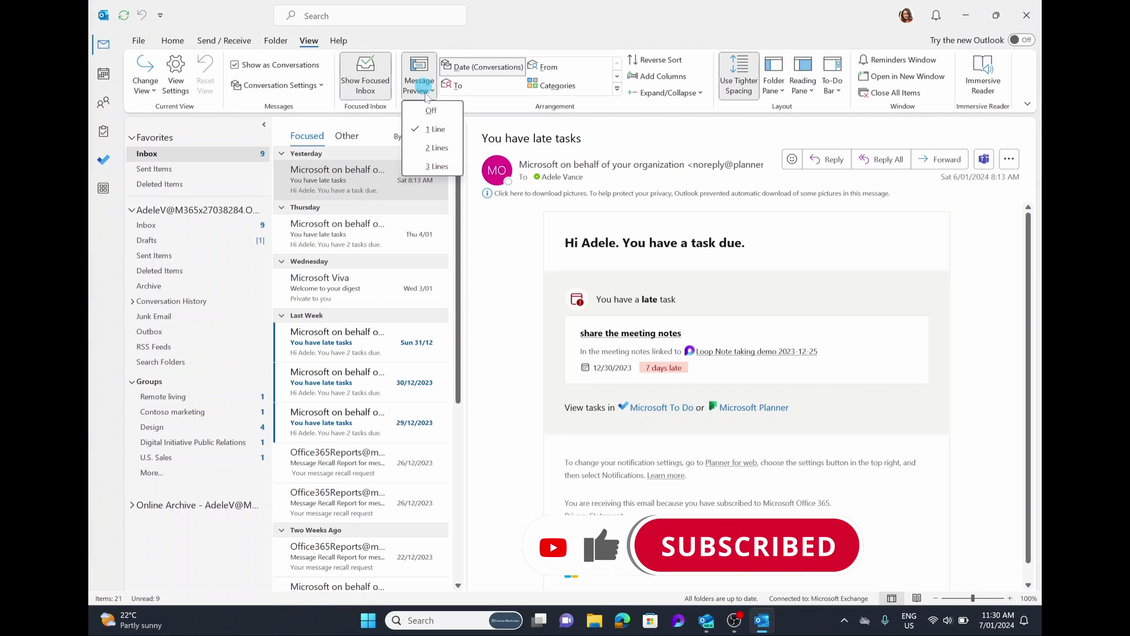
{"action": "left_click", "coordinate": [389, 128]}
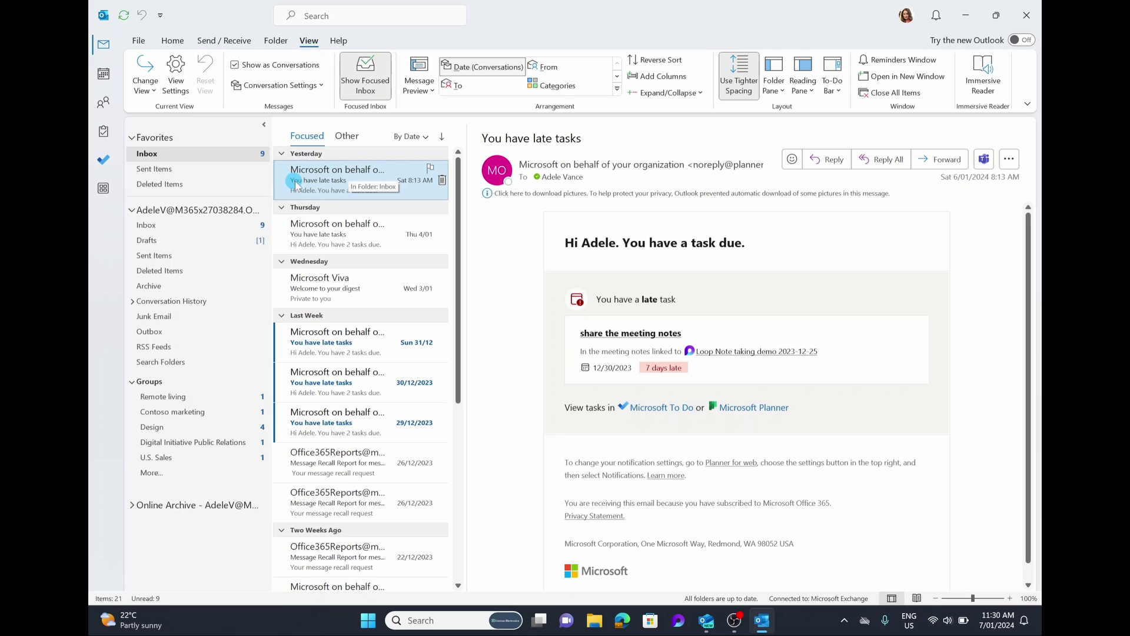
{"action": "left_click", "coordinate": [429, 93]}
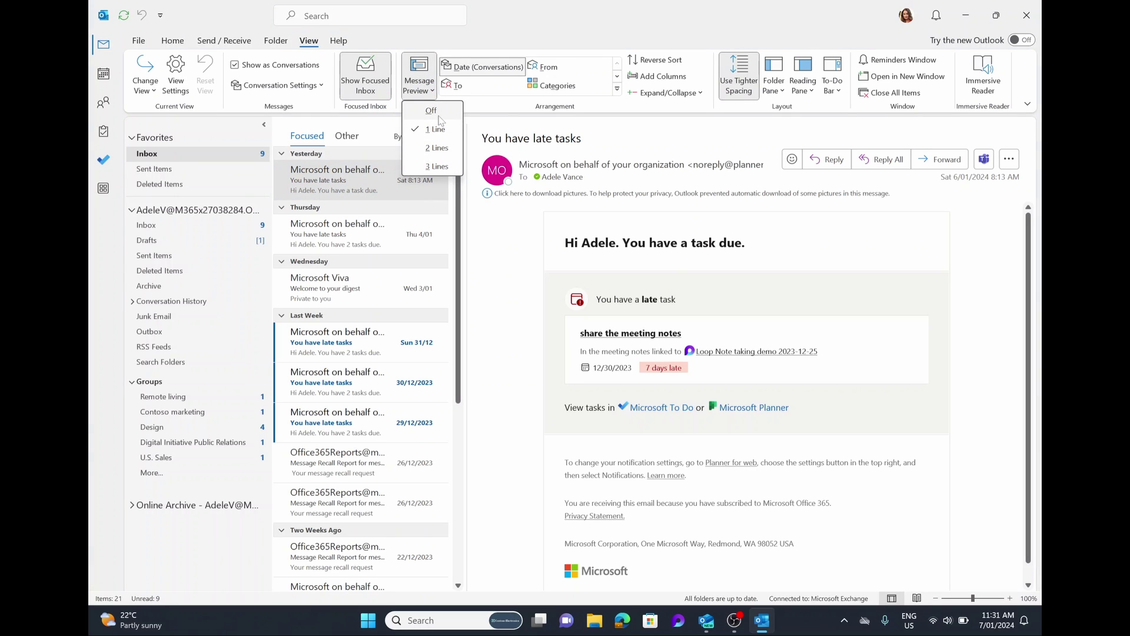
{"action": "left_click", "coordinate": [438, 114]}
{"action": "left_click", "coordinate": [547, 325]}
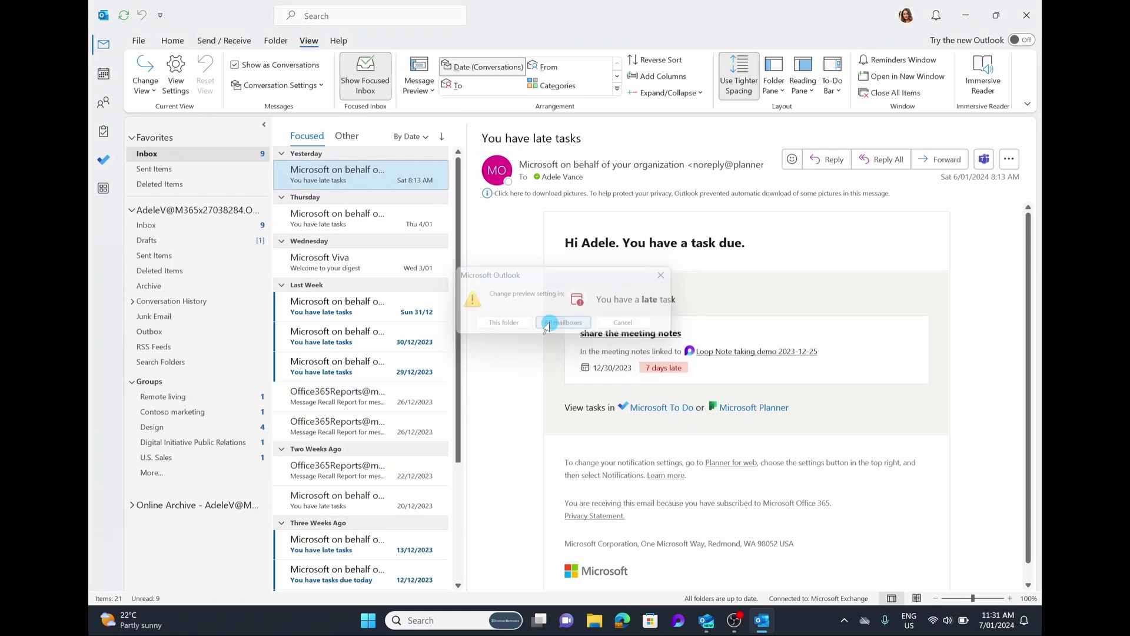
{"action": "left_click", "coordinate": [303, 173]}
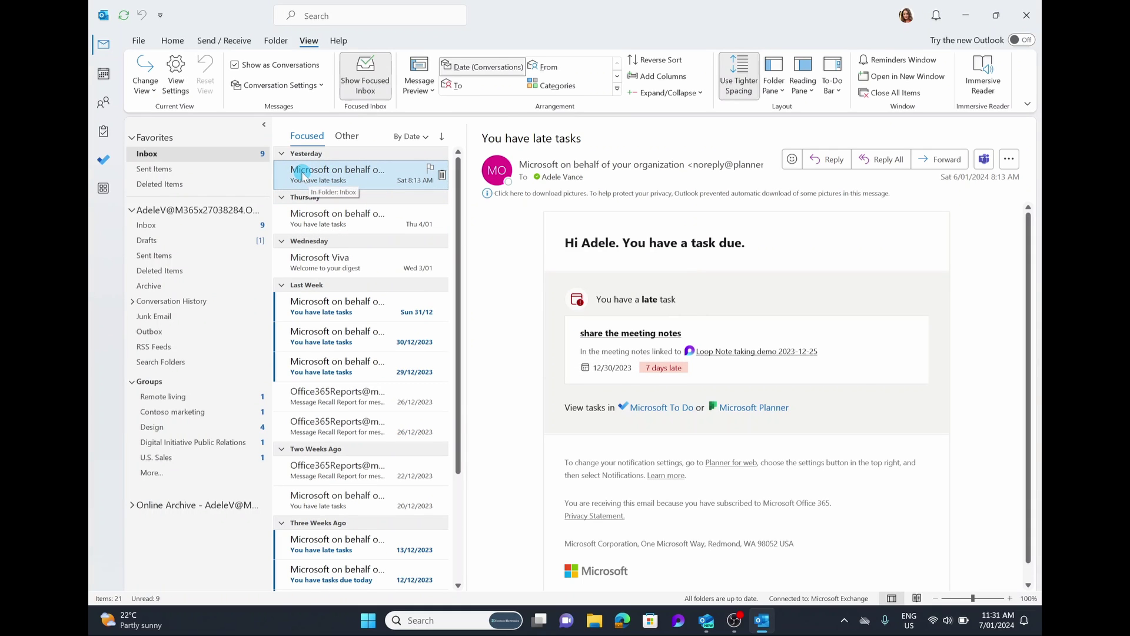
Set the message preview to 3 lines for all mailboxes and check the previews in the inbox list
{"action": "left_click", "coordinate": [419, 82]}
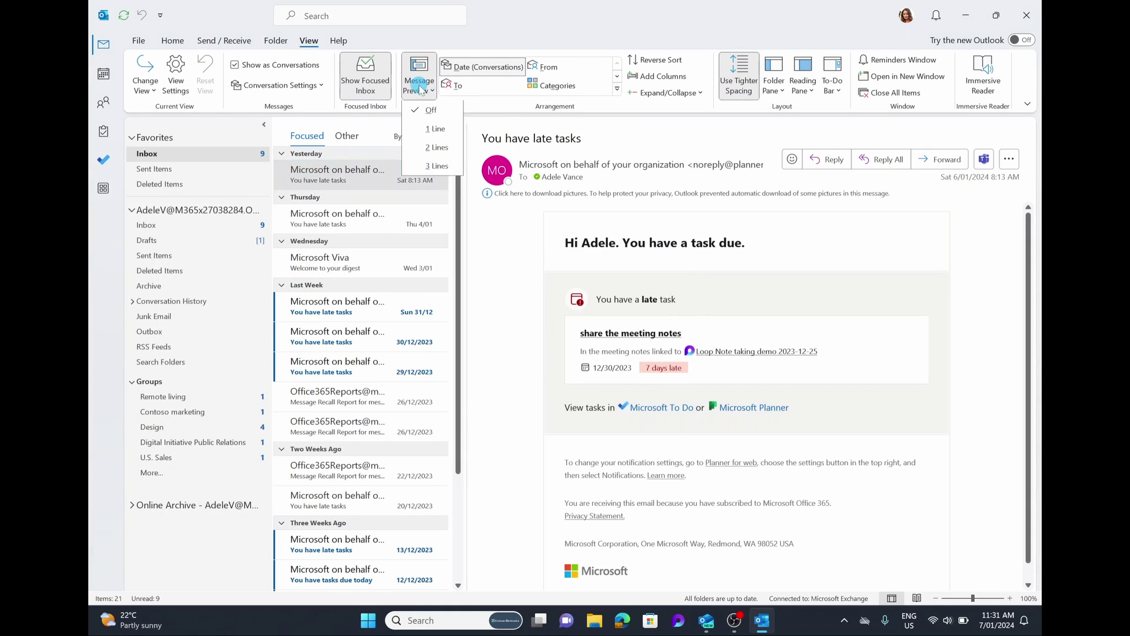
{"action": "left_click", "coordinate": [441, 165]}
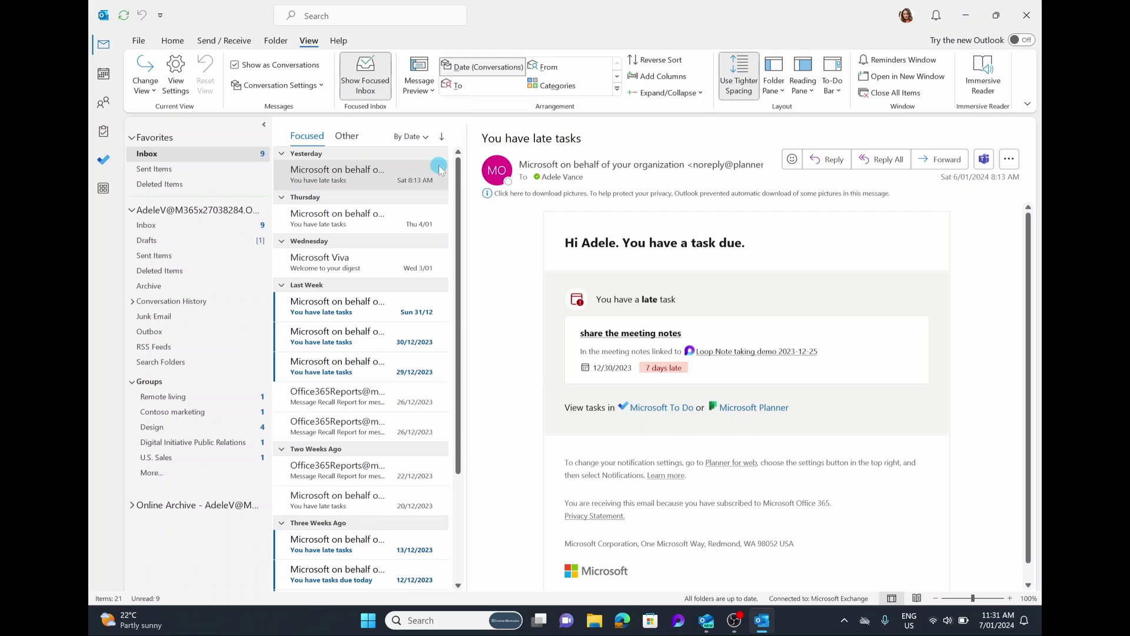
{"action": "left_click", "coordinate": [570, 325]}
{"action": "left_click", "coordinate": [316, 196]}
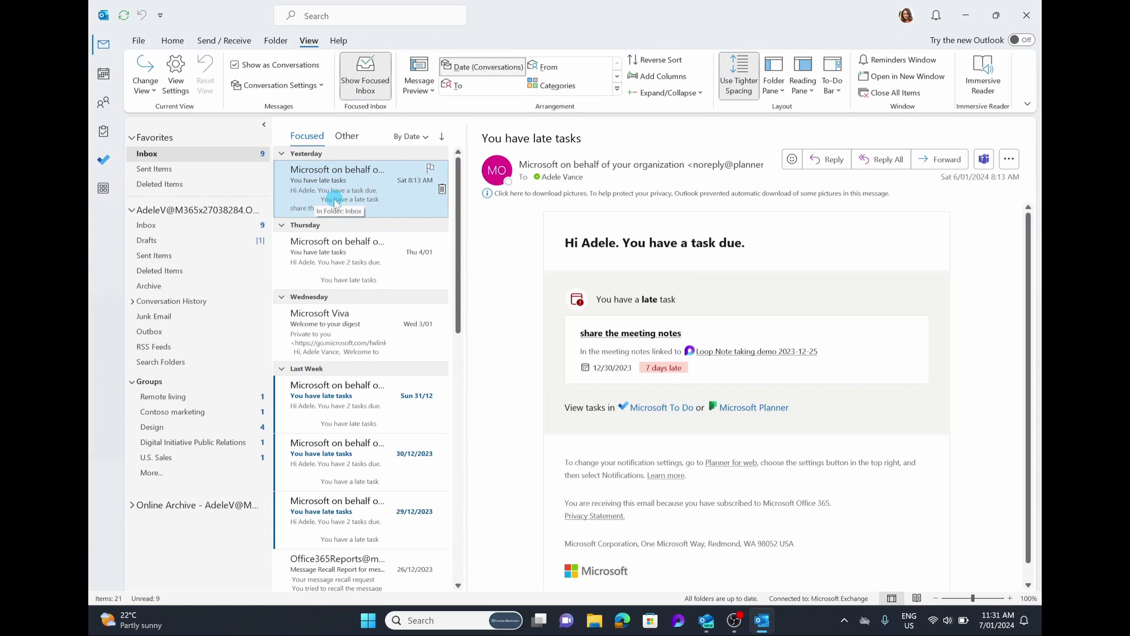
{"action": "left_click", "coordinate": [339, 258]}
{"action": "left_click", "coordinate": [339, 206]}
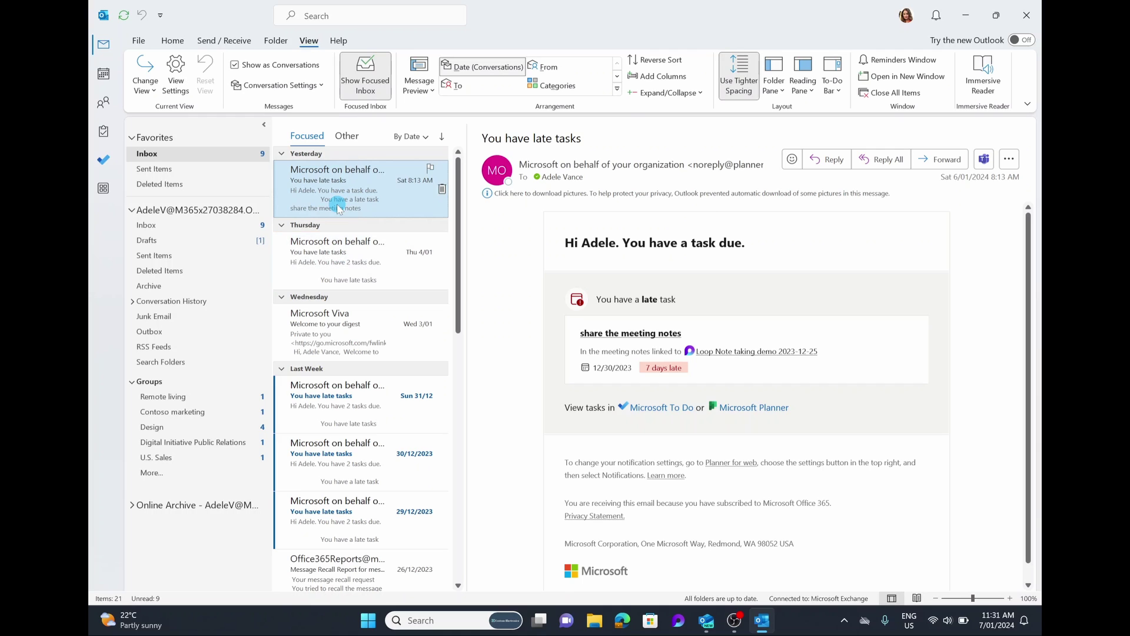
Set the message preview to 2 lines for all mailboxes
{"action": "left_click", "coordinate": [419, 86]}
{"action": "left_click", "coordinate": [433, 149]}
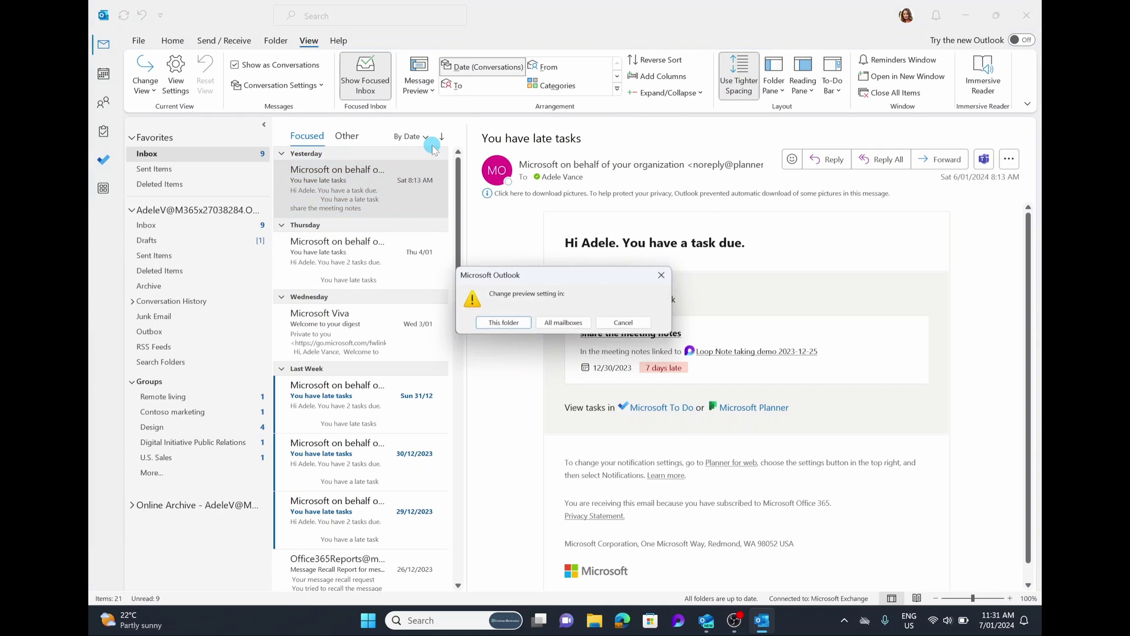
{"action": "left_click", "coordinate": [562, 325]}
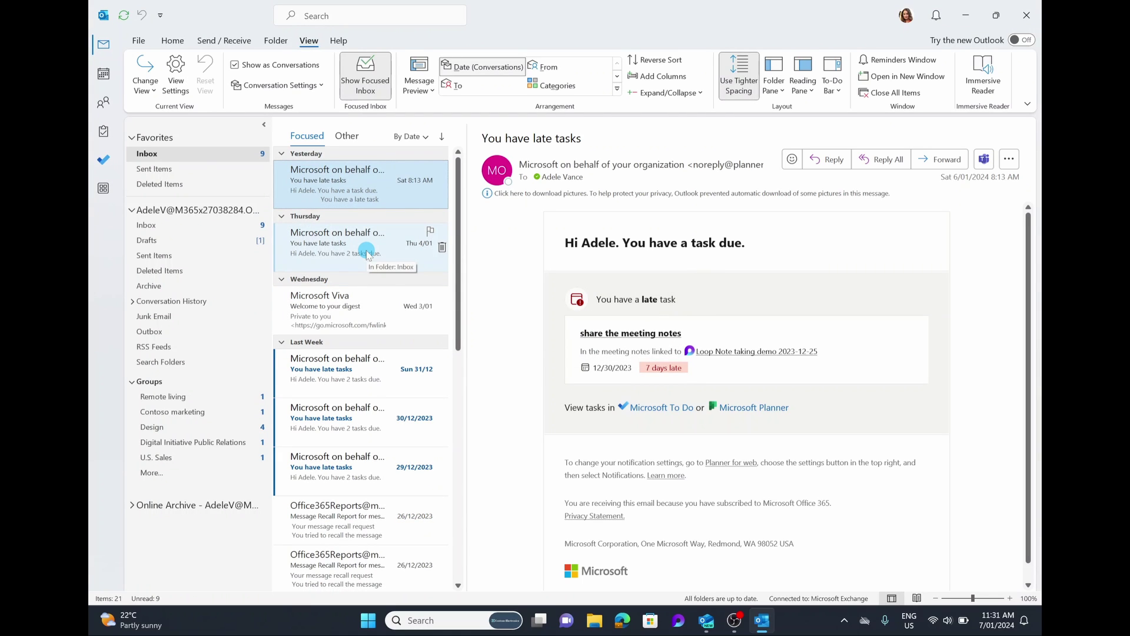
Arrange the inbox messages by Flag: Start Date and return the arrangement to Date (Conversations)
{"action": "left_click", "coordinate": [617, 89]}
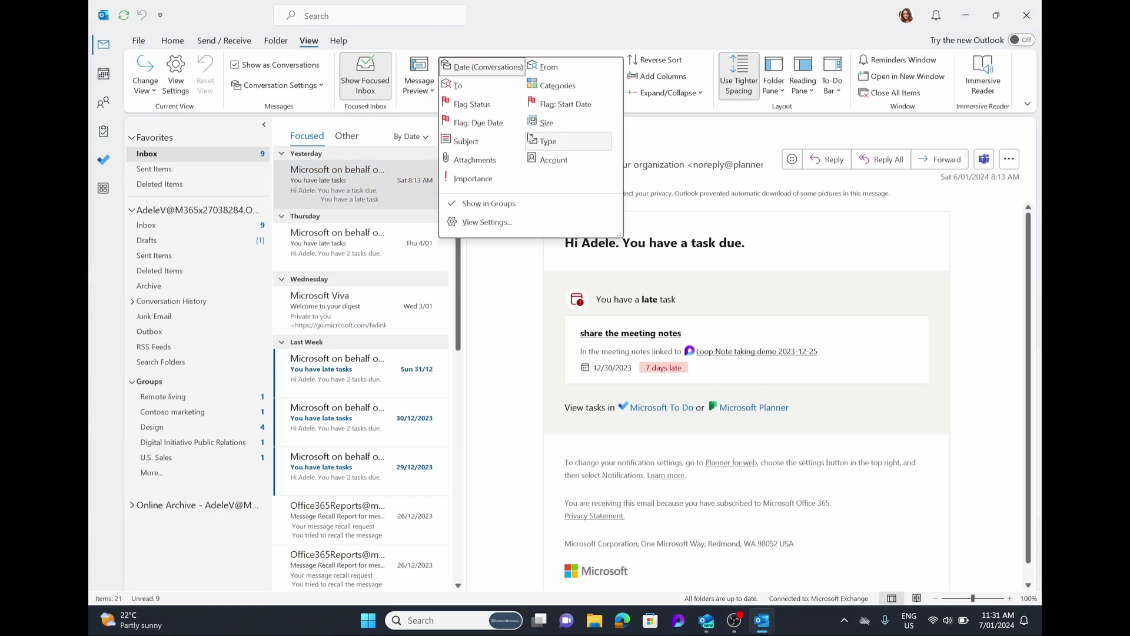
{"action": "left_click", "coordinate": [559, 105]}
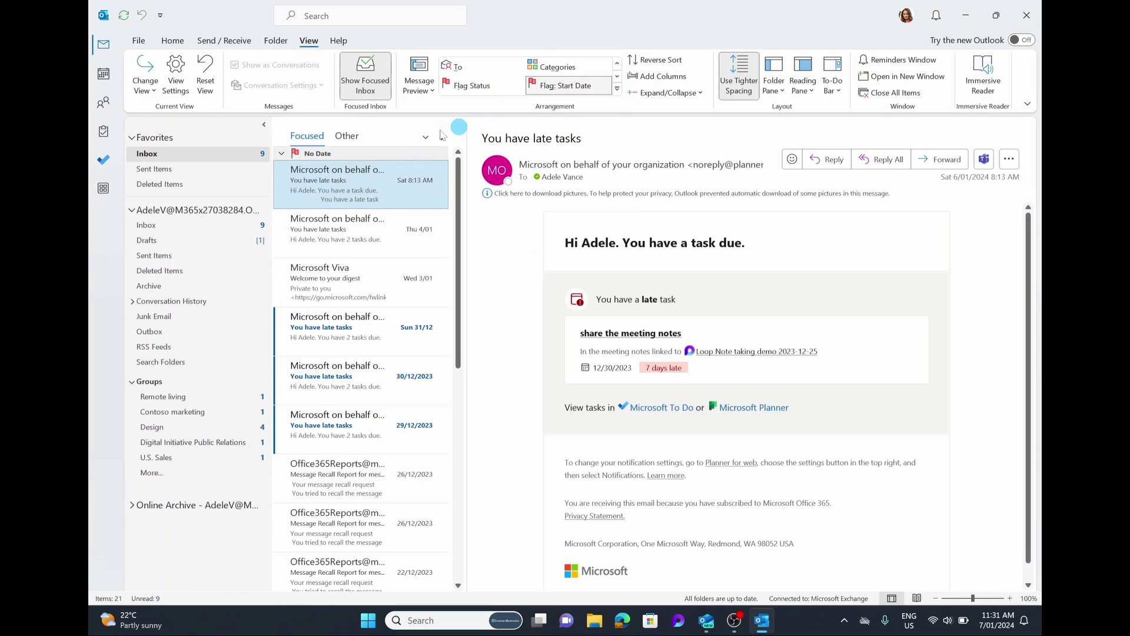
{"action": "left_click", "coordinate": [617, 88]}
{"action": "left_click", "coordinate": [489, 70]}
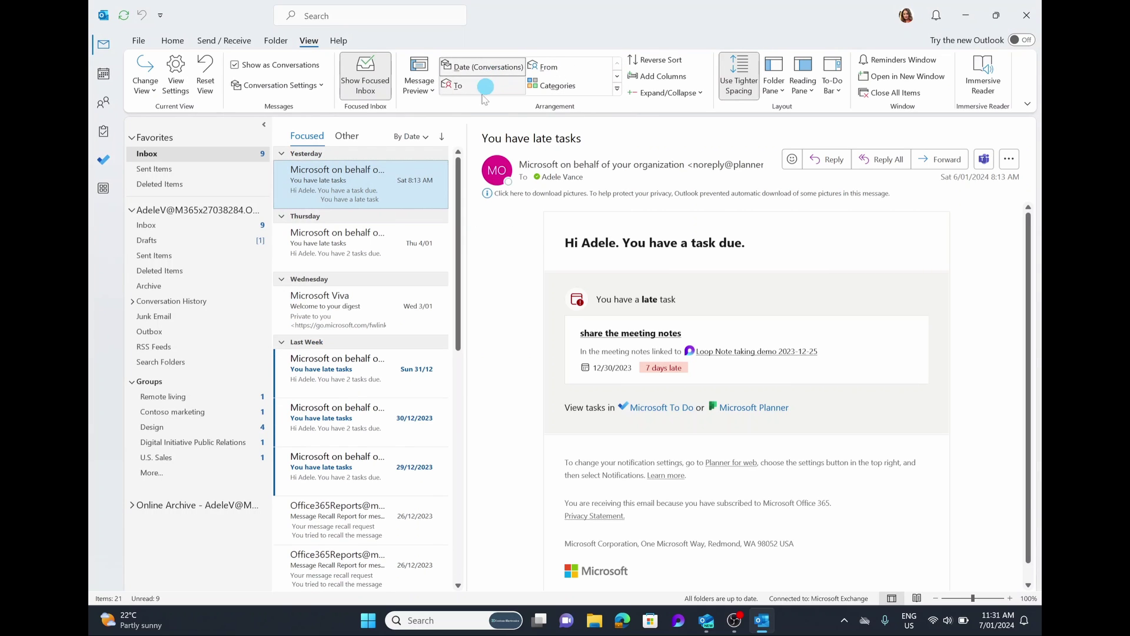
Compare the filter, arrangement and sort options of the message list with the full set of arrangement choices, changing nothing
{"action": "left_click", "coordinate": [421, 137]}
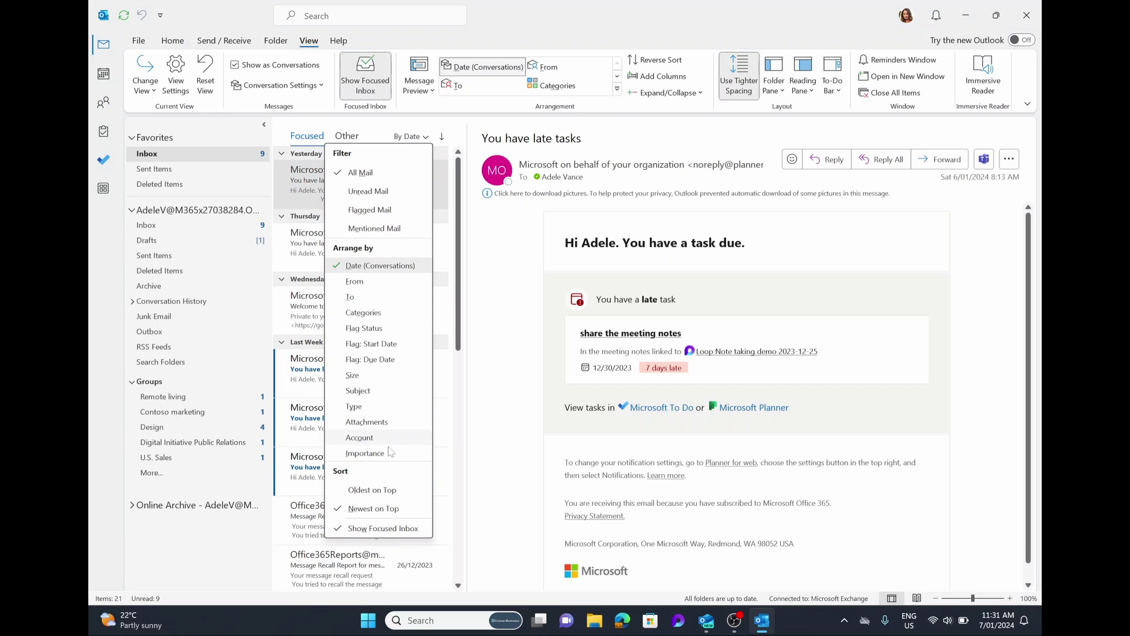
{"action": "left_click", "coordinate": [551, 113]}
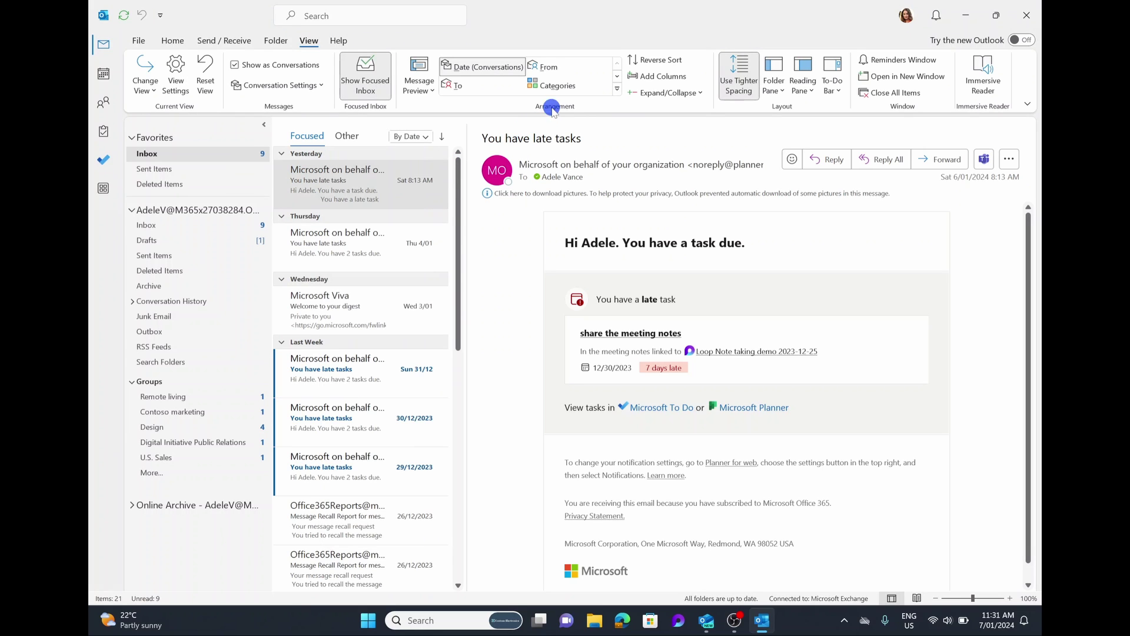
{"action": "left_click", "coordinate": [620, 88]}
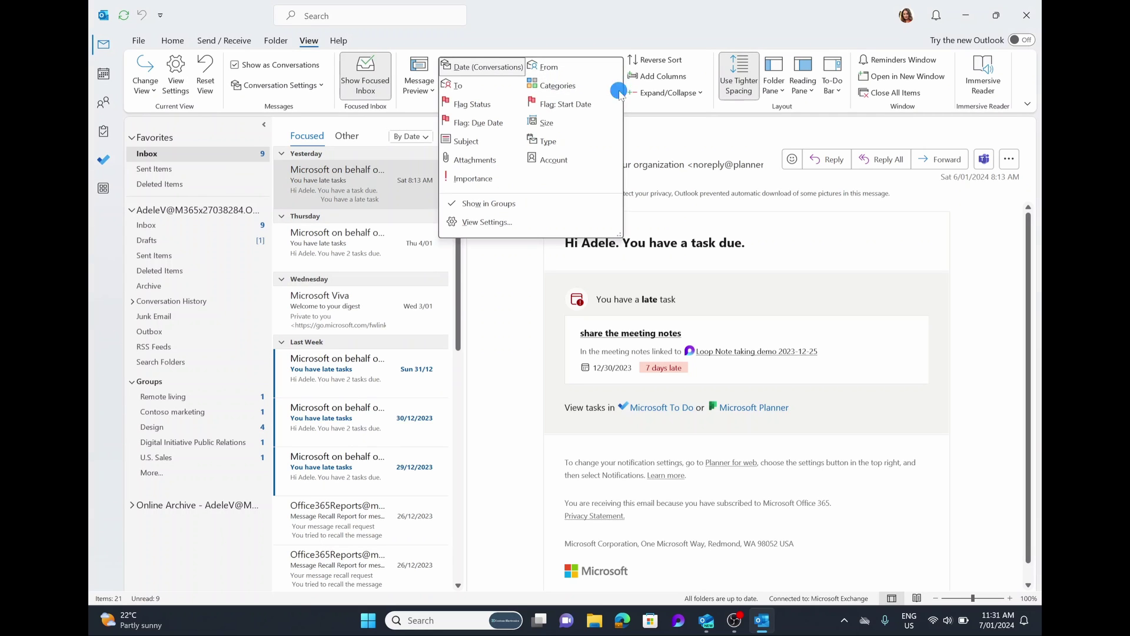
{"action": "left_click", "coordinate": [564, 39]}
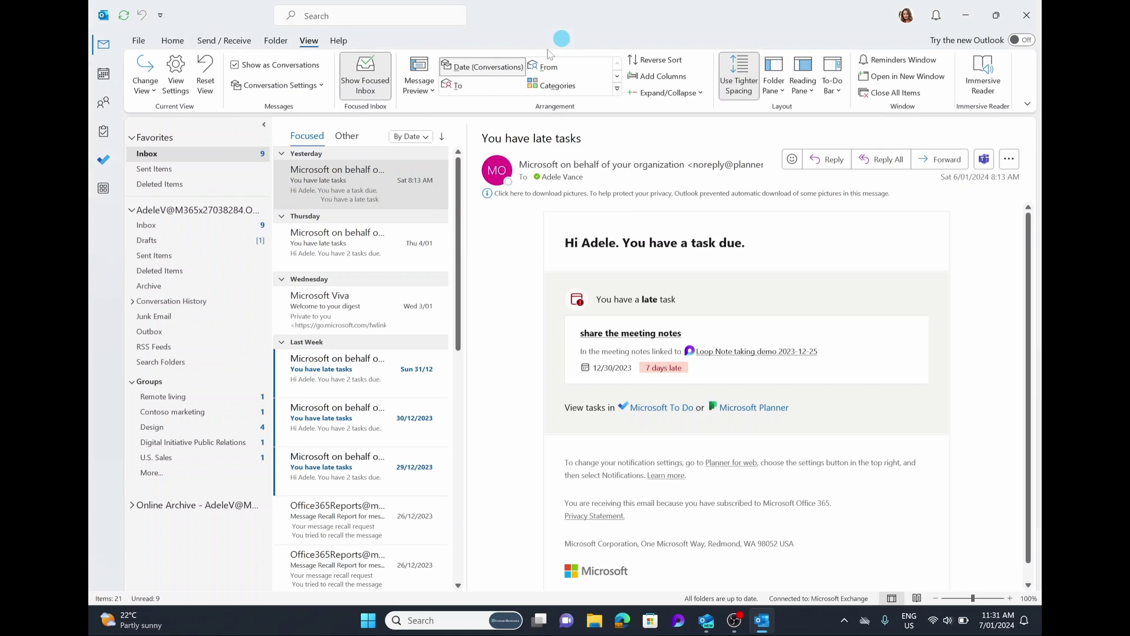
{"action": "left_click", "coordinate": [425, 135]}
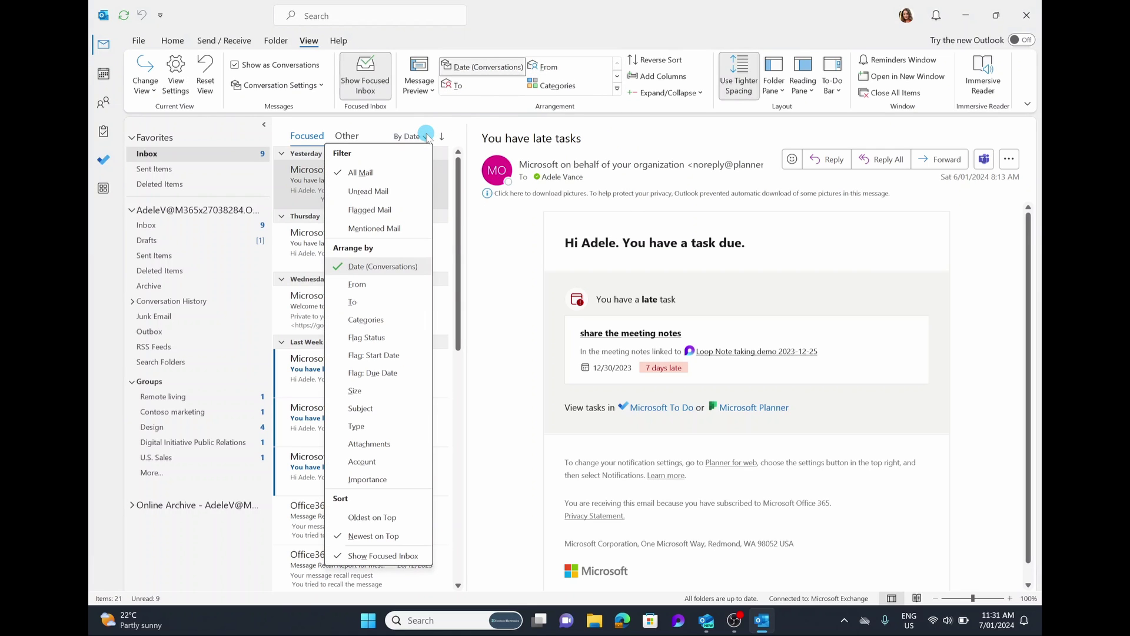
{"action": "left_click", "coordinate": [531, 29]}
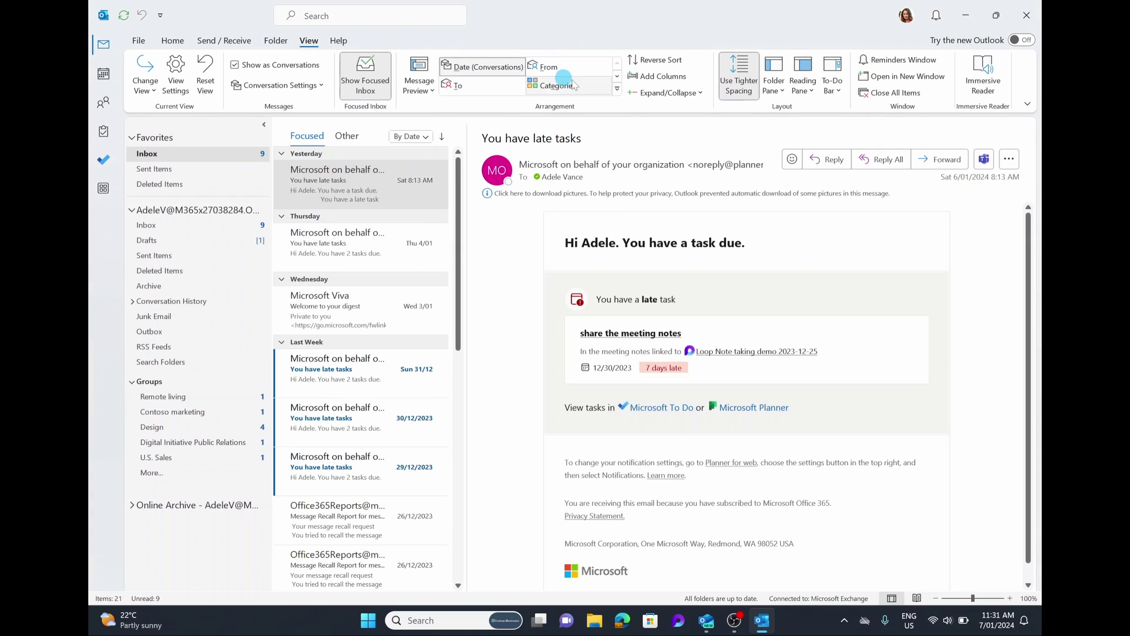
{"action": "left_click", "coordinate": [617, 90]}
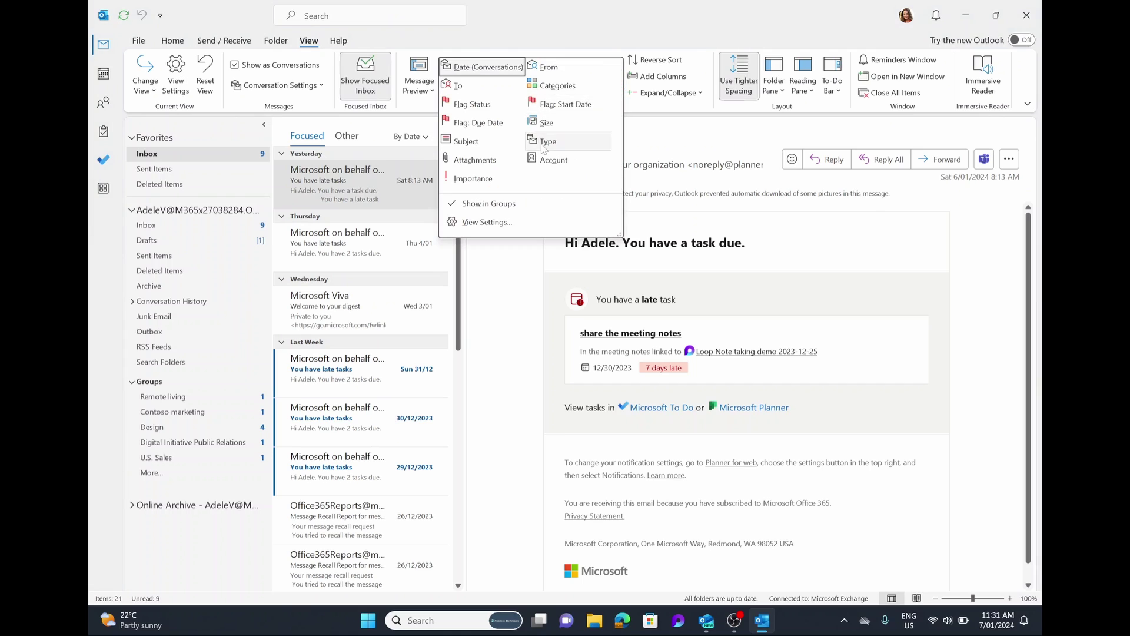
{"action": "left_click", "coordinate": [575, 35]}
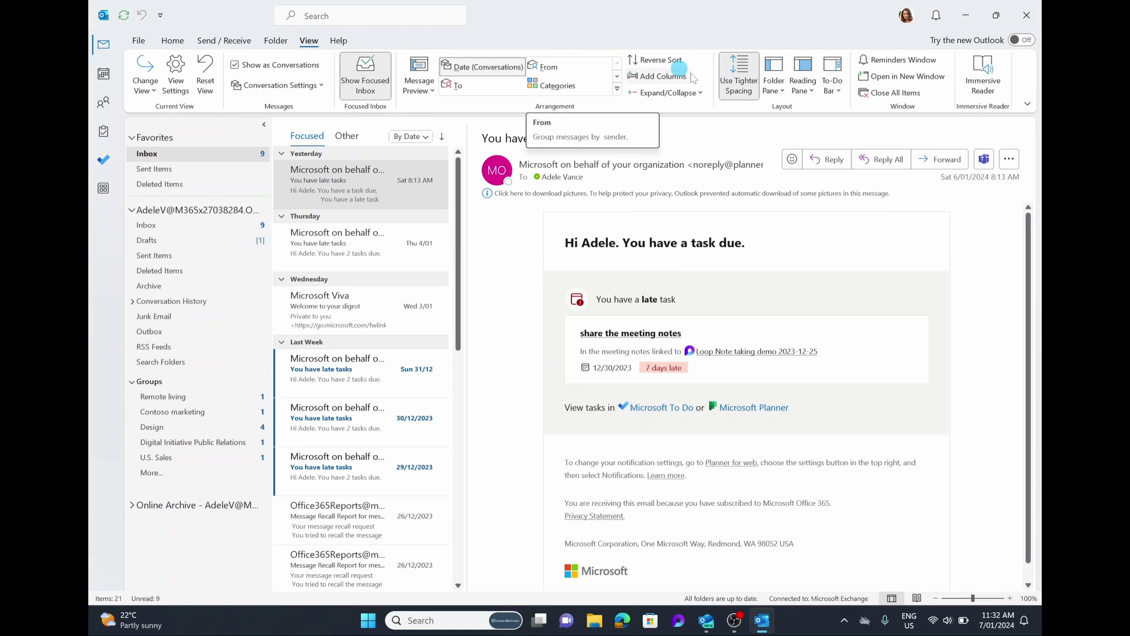
Turn off tighter spacing to compare the gaps between messages in the list, and turn it back on
{"action": "left_click", "coordinate": [740, 69]}
{"action": "left_click", "coordinate": [740, 69]}
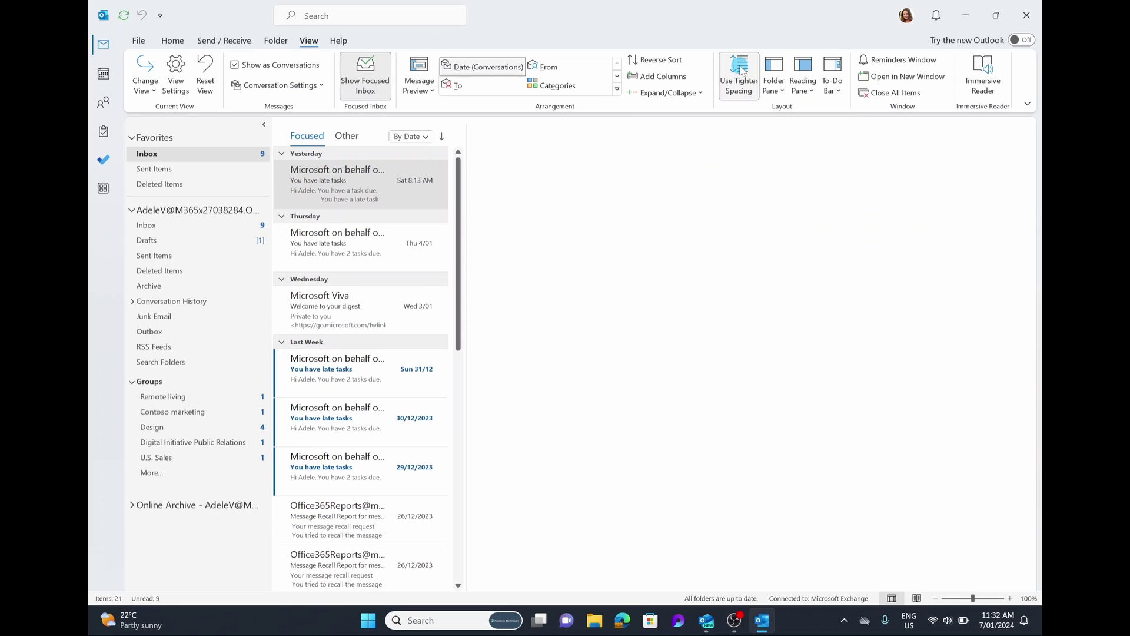
{"action": "left_click", "coordinate": [356, 170]}
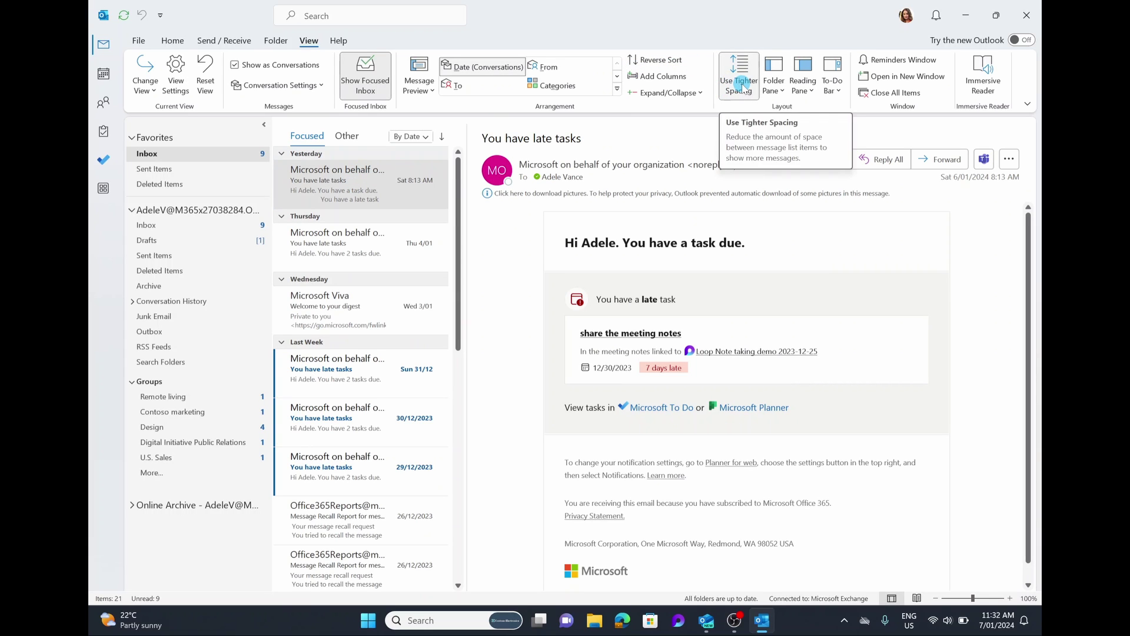
{"action": "left_click", "coordinate": [745, 87]}
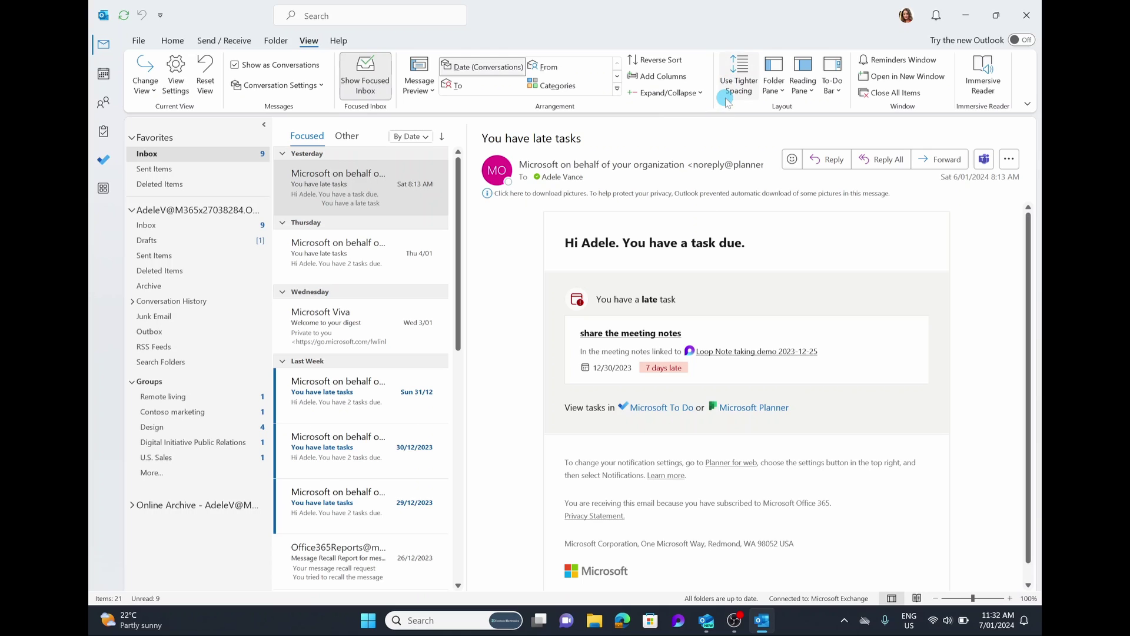
{"action": "left_click", "coordinate": [336, 361]}
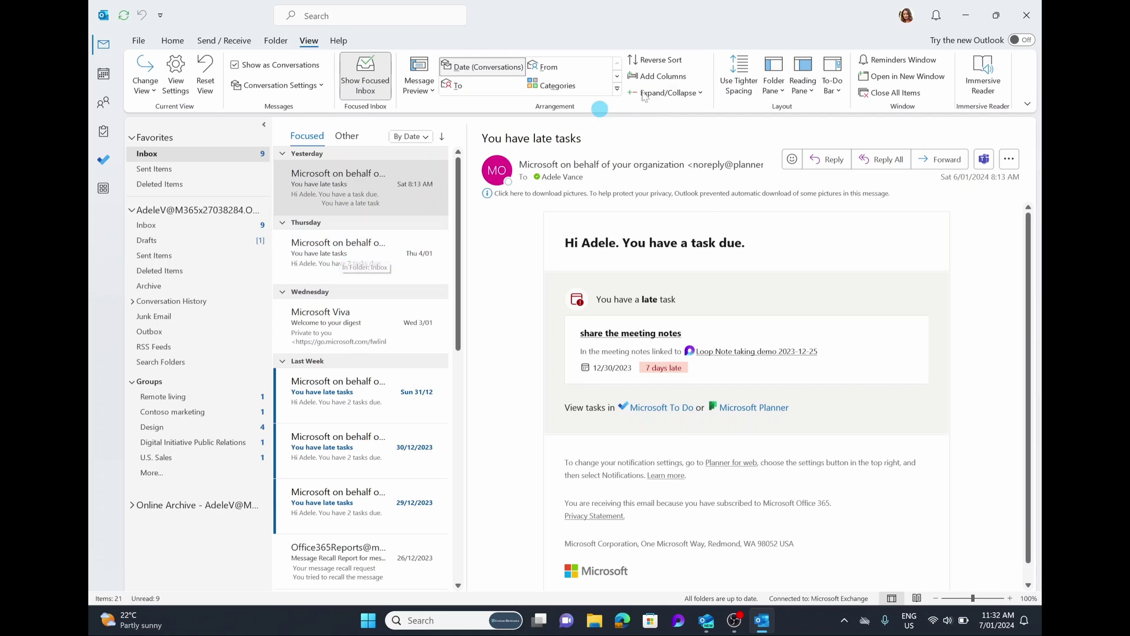
{"action": "left_click", "coordinate": [748, 65]}
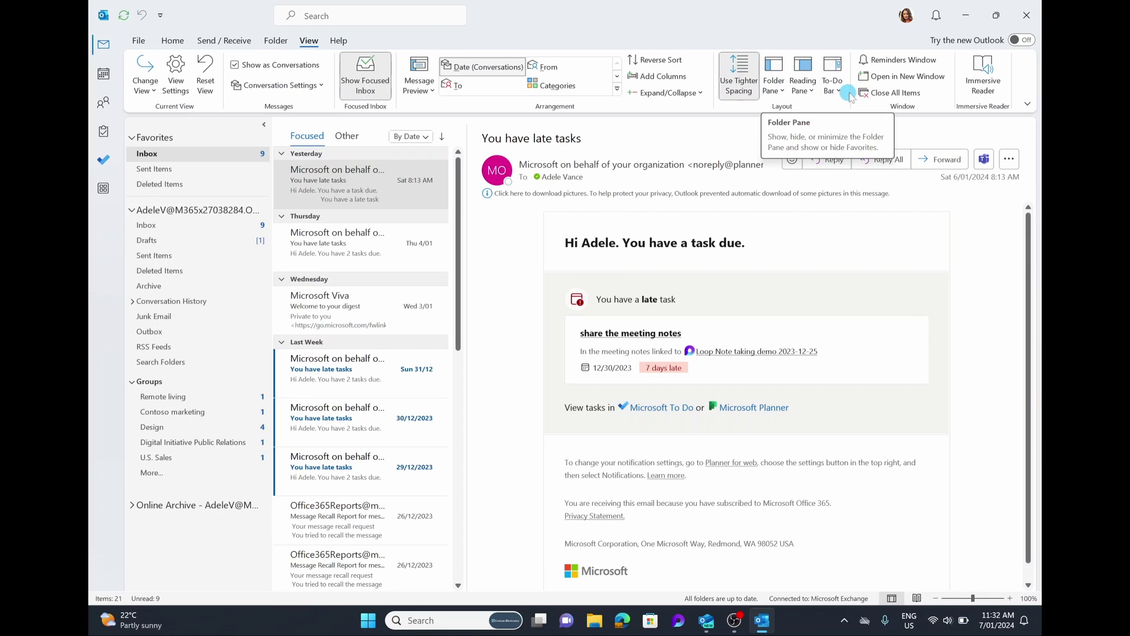
Turn off the Folder Pane to hide the folder list completely
{"action": "left_click", "coordinate": [775, 85]}
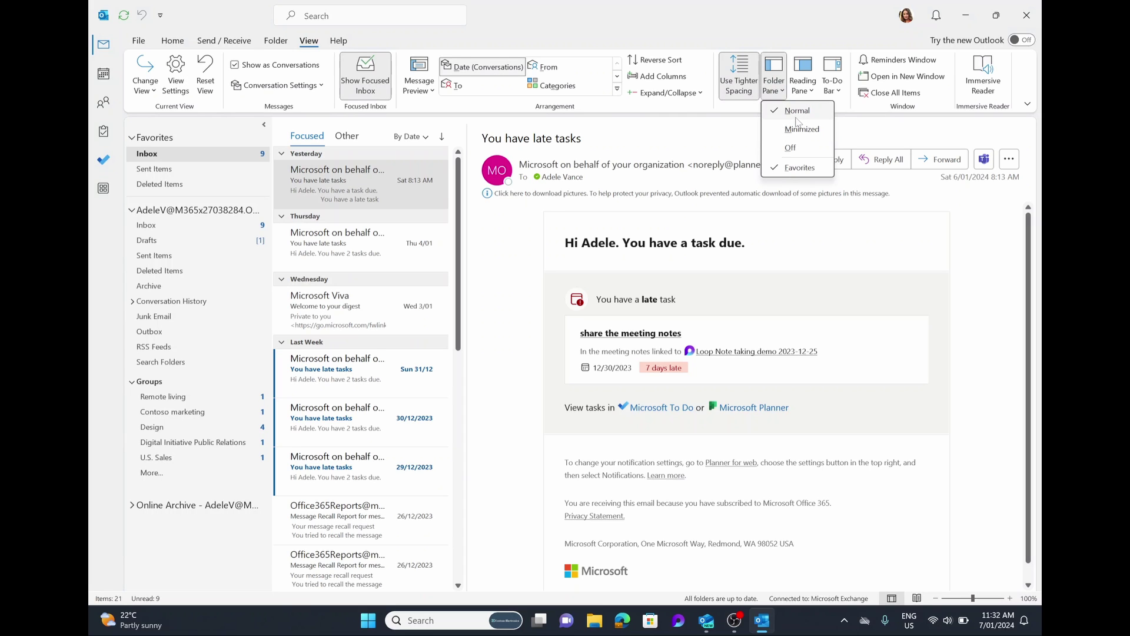
{"action": "left_click", "coordinate": [796, 148]}
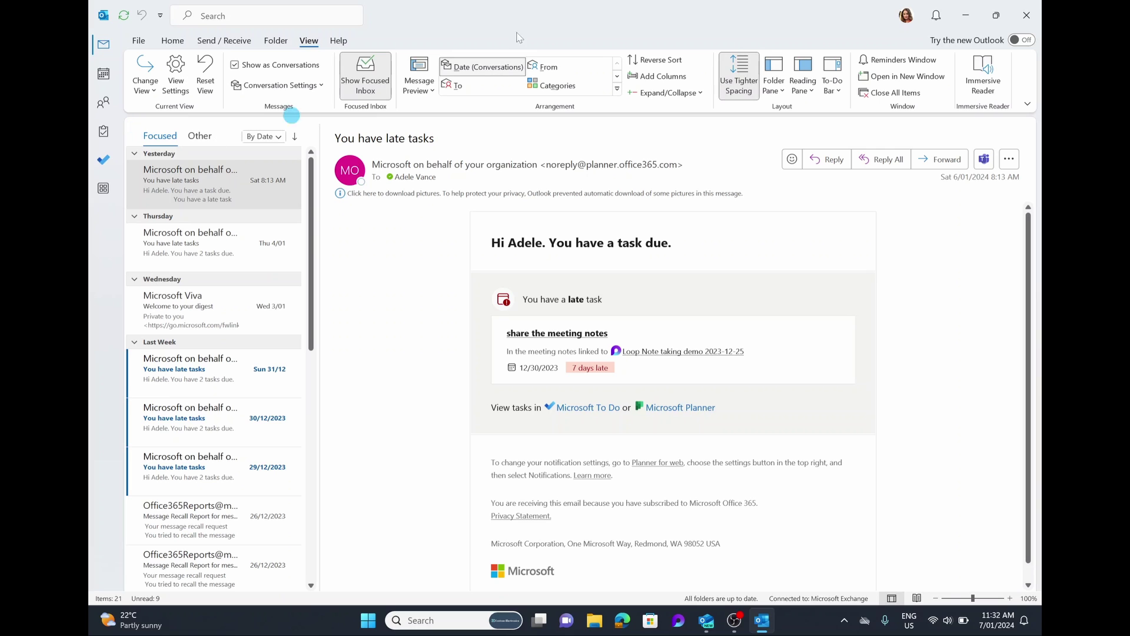
Switch the Folder Pane to Minimized, and expand and pin it back to its normal layout
{"action": "left_click", "coordinate": [773, 80]}
{"action": "left_click", "coordinate": [803, 132]}
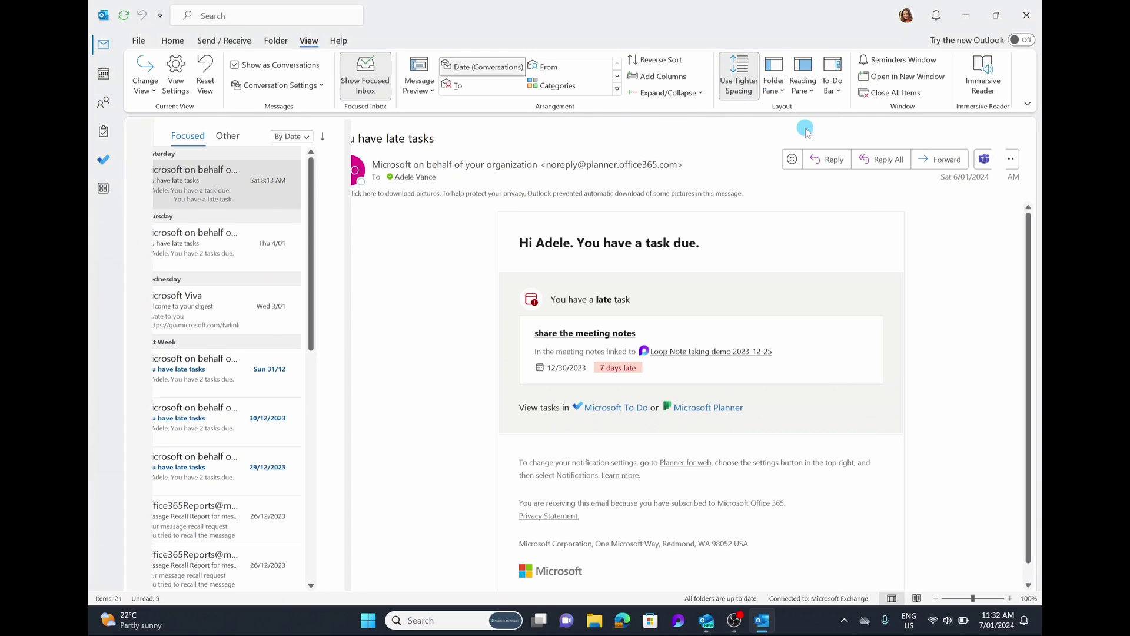
{"action": "left_click", "coordinate": [143, 132]}
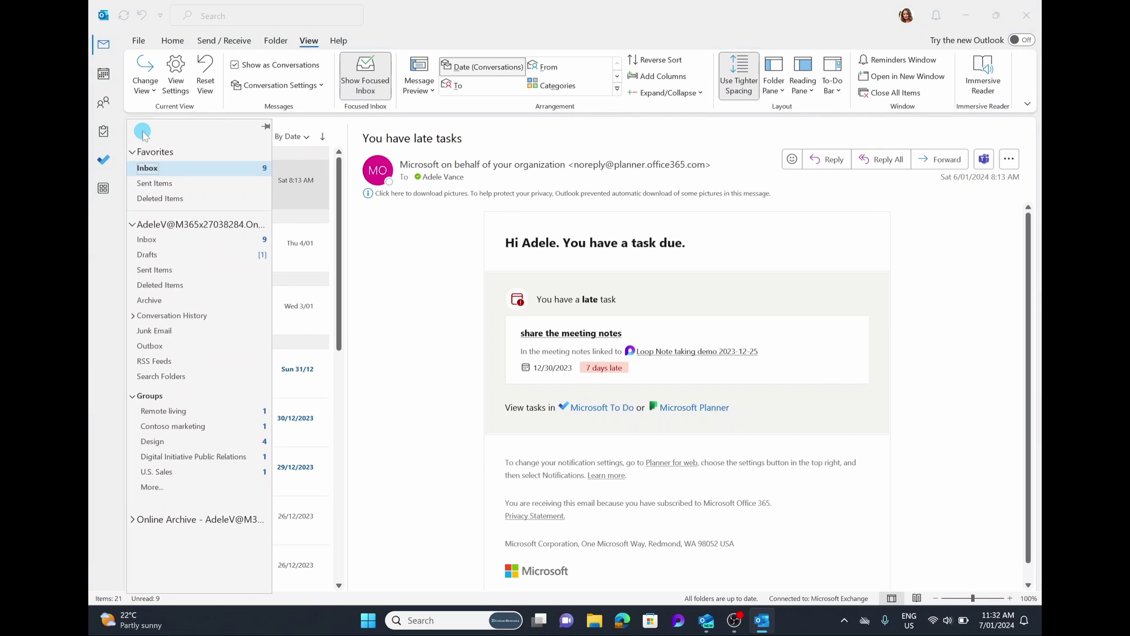
{"action": "left_click", "coordinate": [265, 128]}
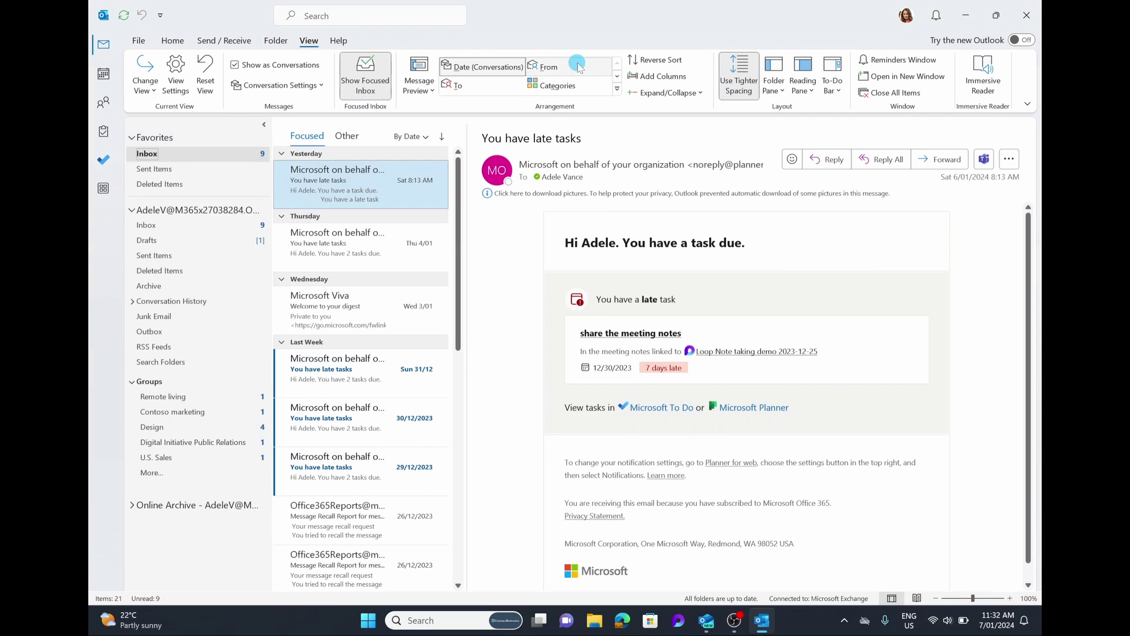
Turn off the Reading Pane, and open the newest "You have late tasks" message in its own window and close it
{"action": "left_click", "coordinate": [774, 83]}
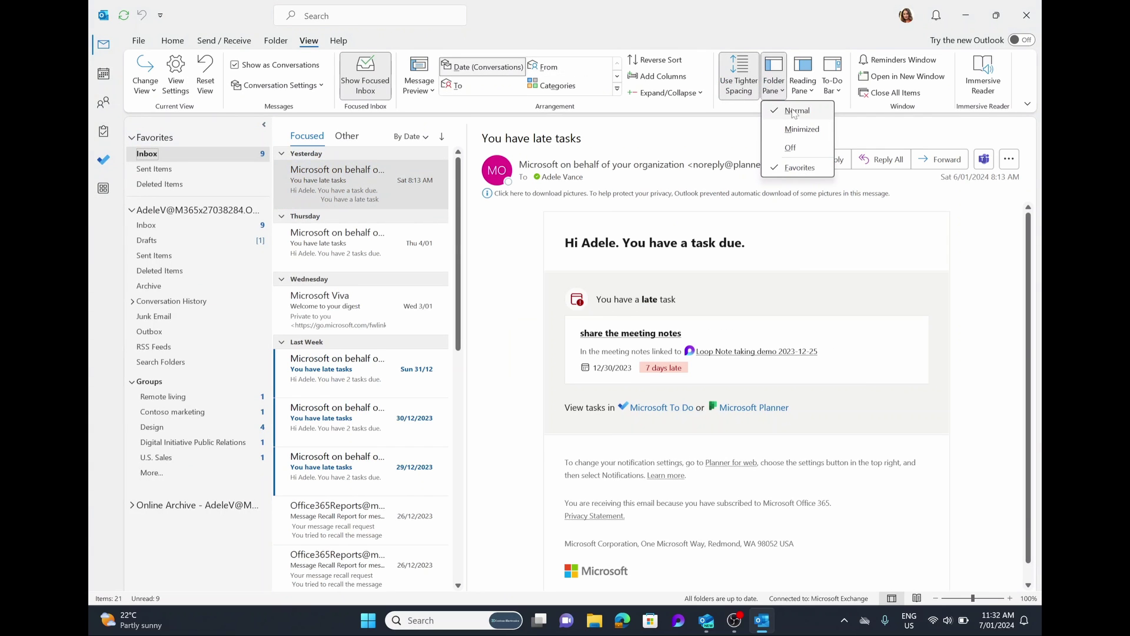
{"action": "left_click", "coordinate": [801, 93]}
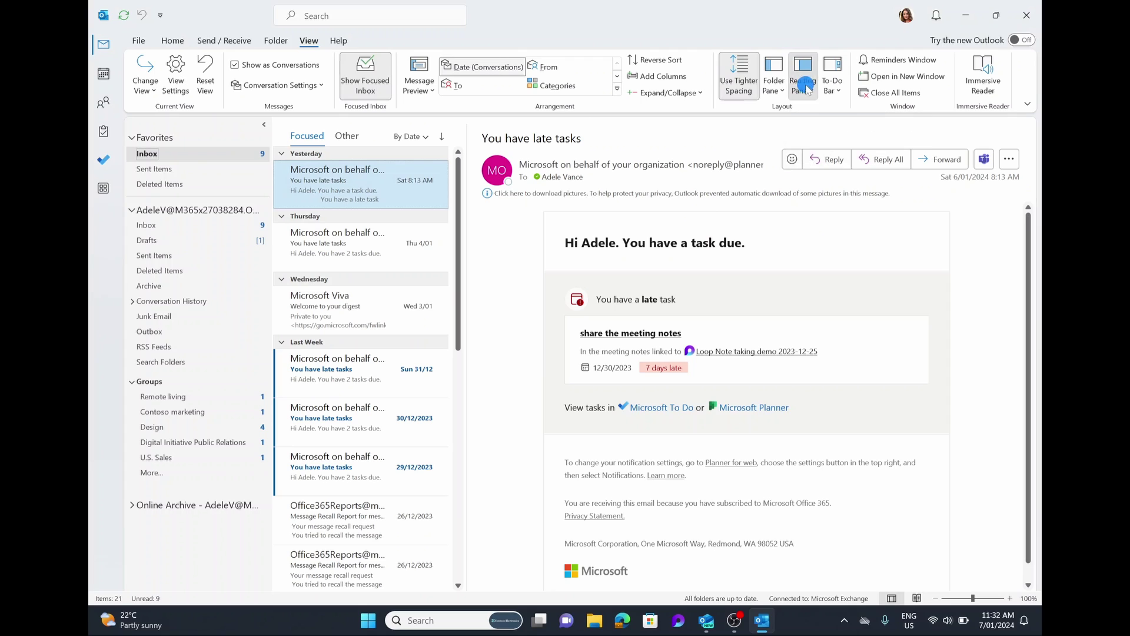
{"action": "left_click", "coordinate": [806, 88]}
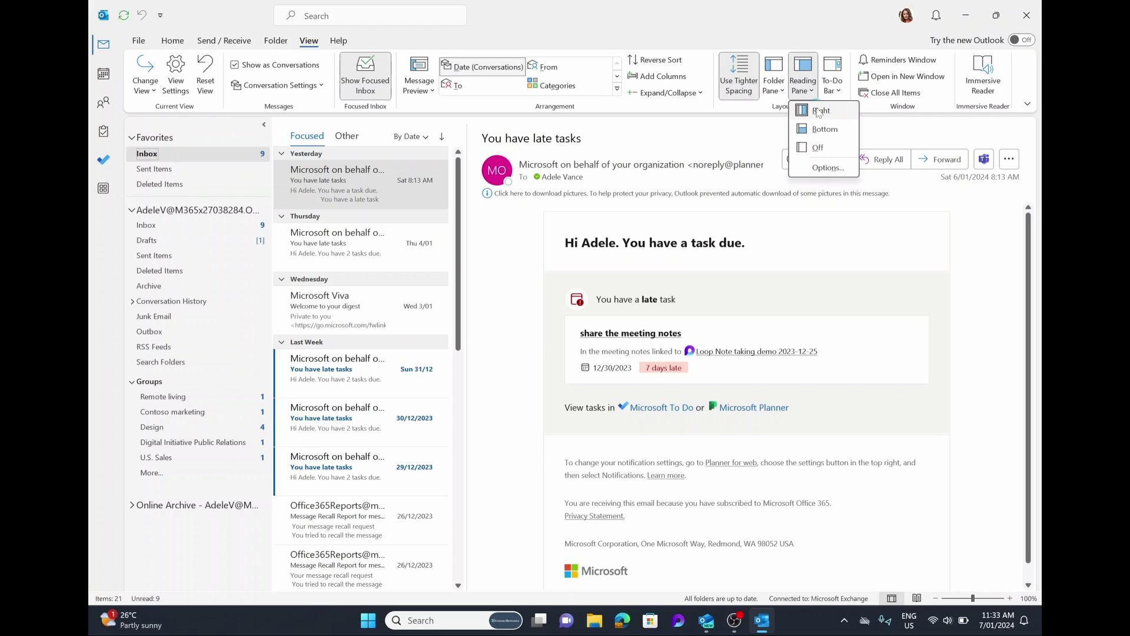
{"action": "left_click", "coordinate": [827, 148]}
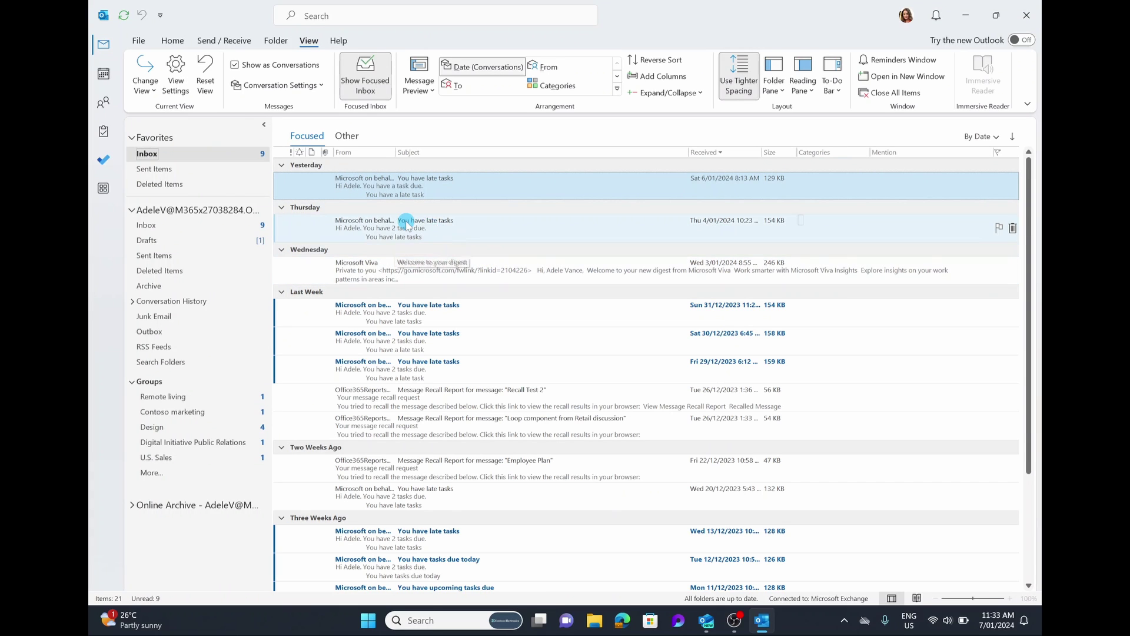
{"action": "double_click", "coordinate": [414, 192]}
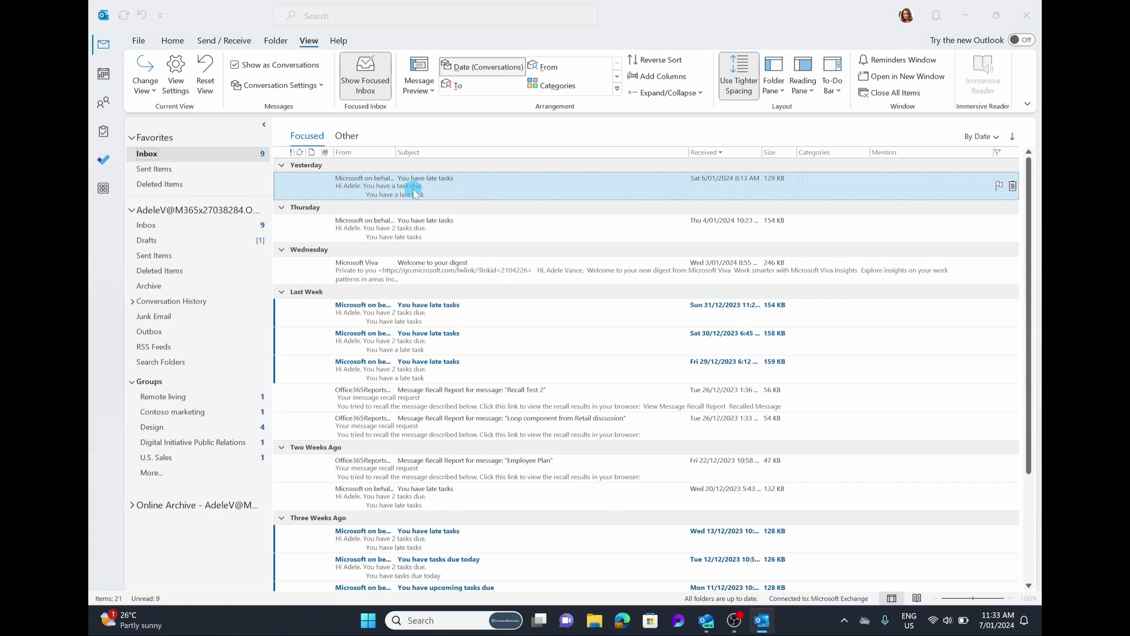
{"action": "left_click", "coordinate": [1031, 16]}
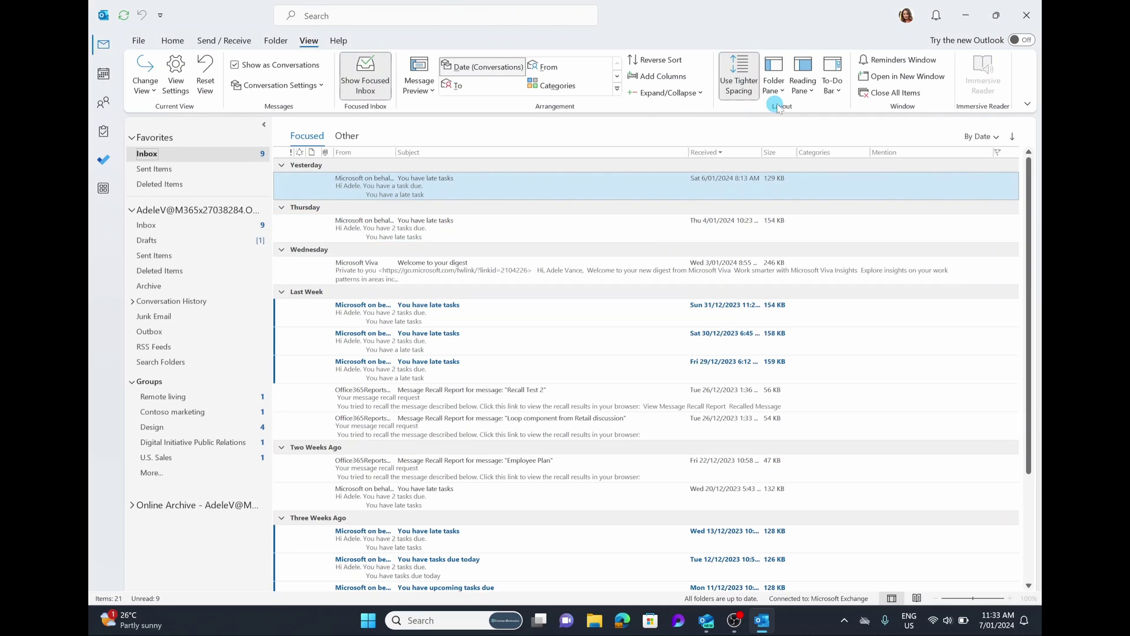
Turn the Reading Pane back on, set to Right of the message list
{"action": "left_click", "coordinate": [806, 92]}
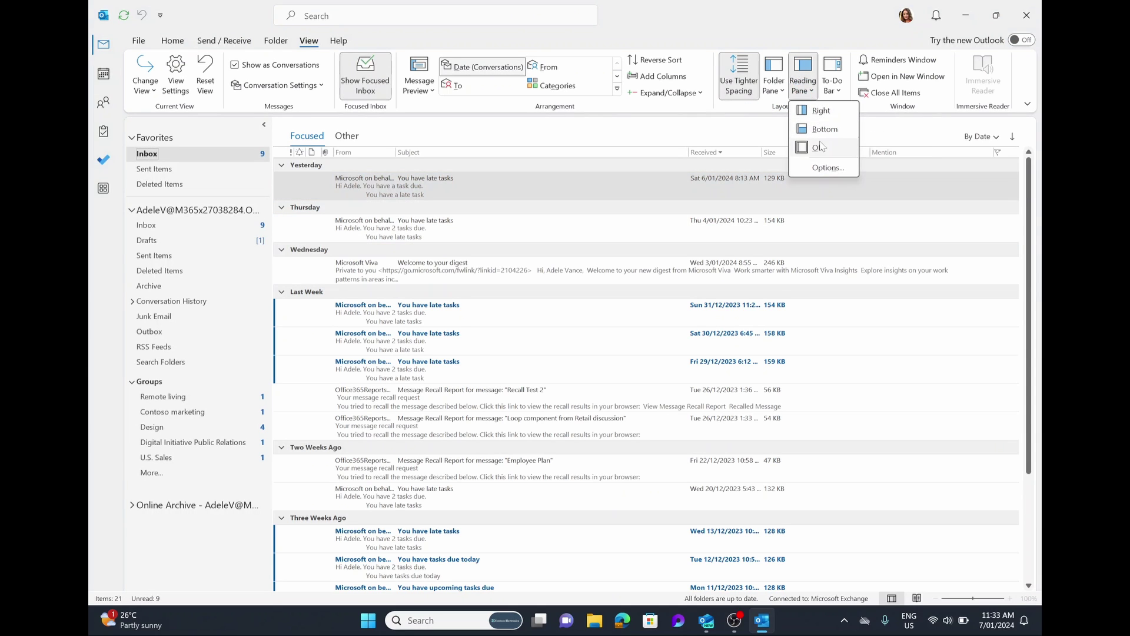
{"action": "left_click", "coordinate": [821, 110]}
{"action": "left_click", "coordinate": [389, 211]}
Try the Reading Pane below the message list with a taller reading area, and return it to the Right layout
{"action": "left_click", "coordinate": [803, 88]}
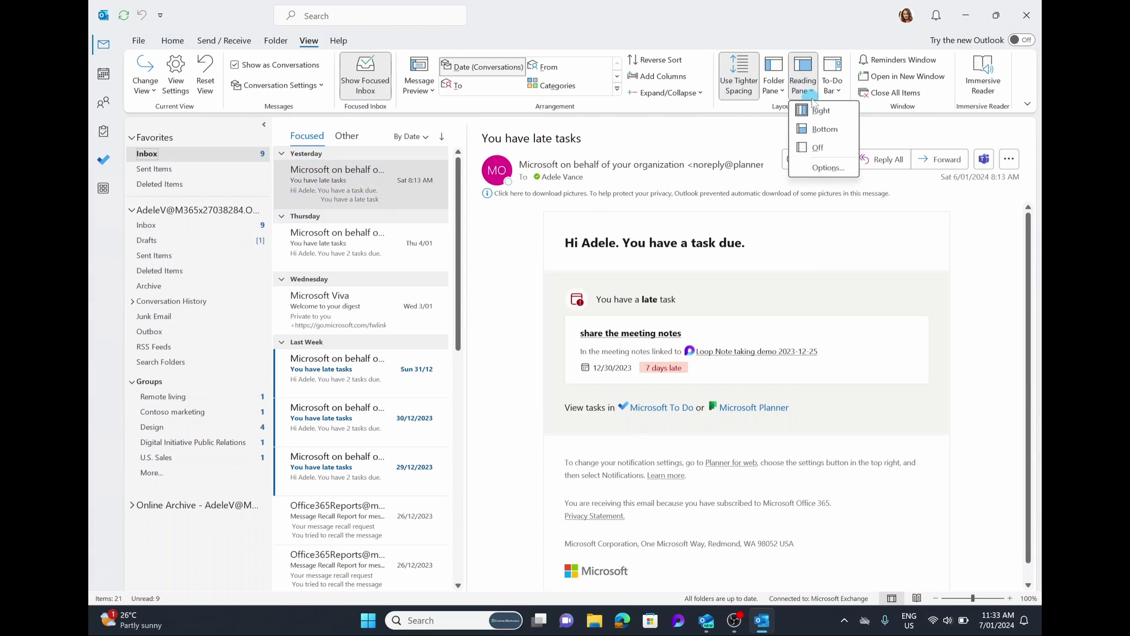
{"action": "left_click", "coordinate": [834, 129]}
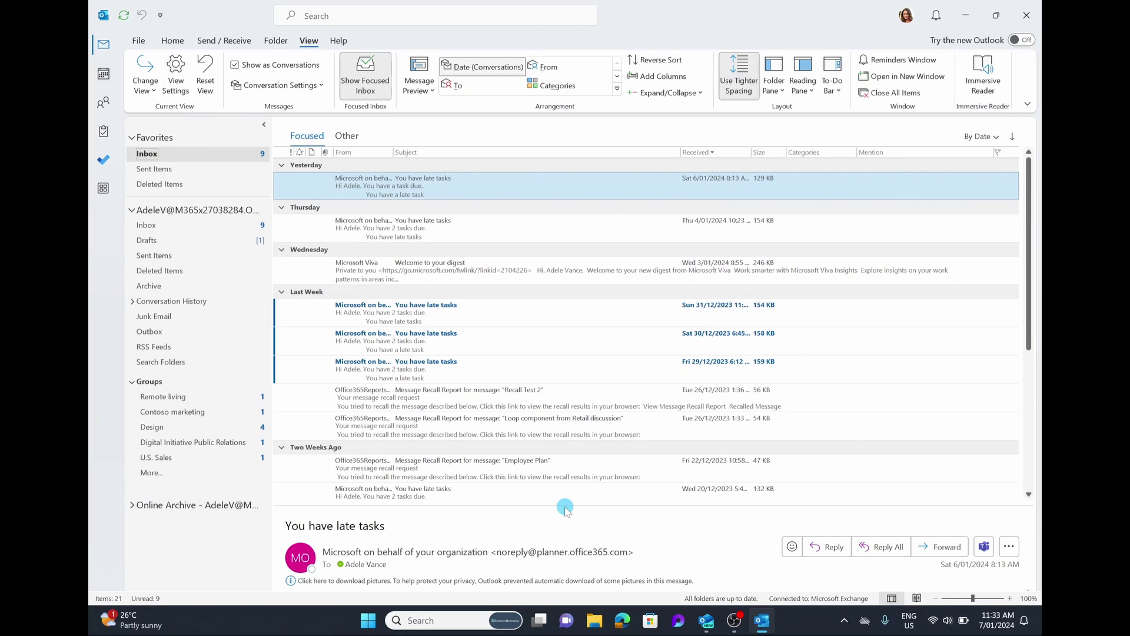
{"action": "left_click_drag", "start_coordinate": [567, 504], "coordinate": [565, 382]}
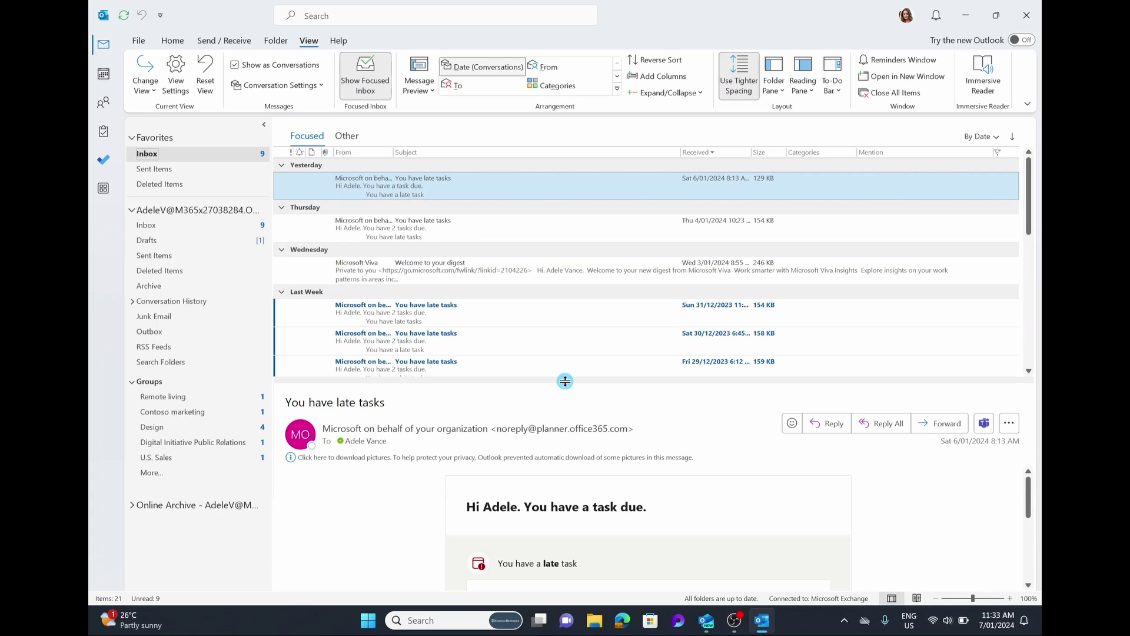
{"action": "scroll", "coordinate": [608, 296], "scroll_direction": "down", "scroll_amount": 3}
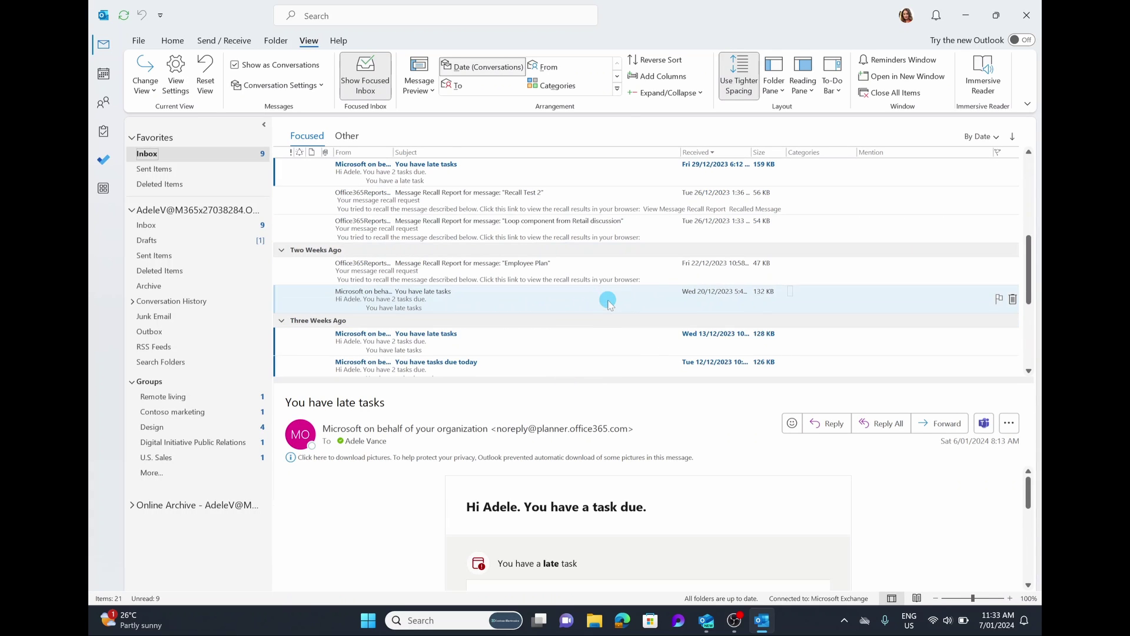
{"action": "scroll", "coordinate": [630, 489], "scroll_direction": "down", "scroll_amount": 2}
{"action": "scroll", "coordinate": [582, 297], "scroll_direction": "up", "scroll_amount": 5}
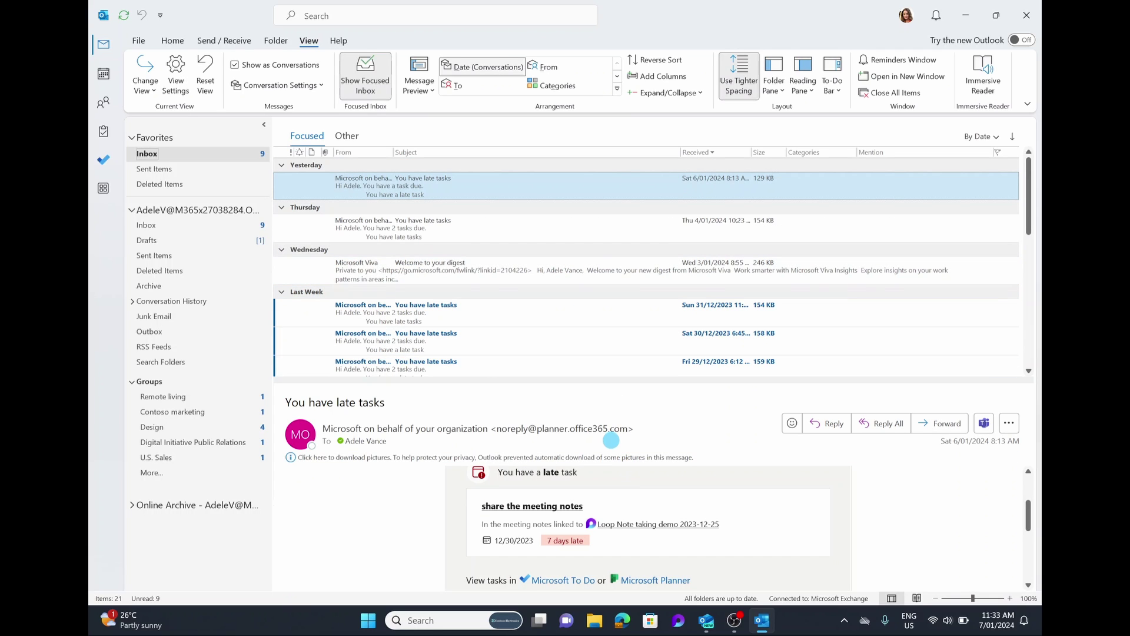
{"action": "left_click", "coordinate": [799, 87]}
{"action": "left_click", "coordinate": [820, 112]}
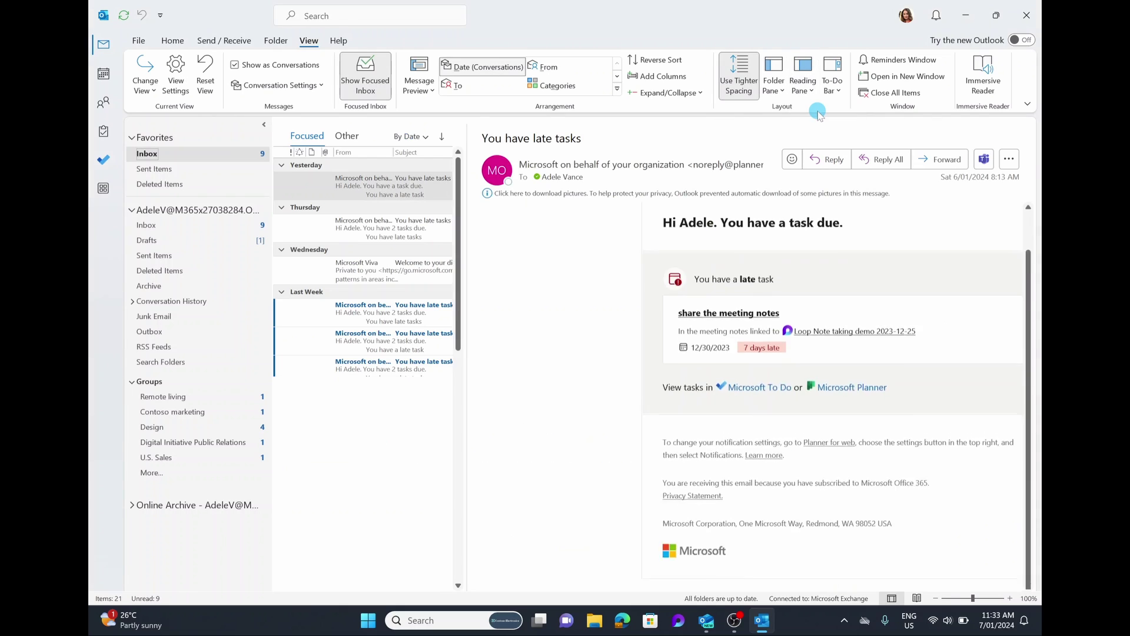
Review the Reading Pane options for marking items as read and previewing messages, changing nothing
{"action": "left_click", "coordinate": [810, 85]}
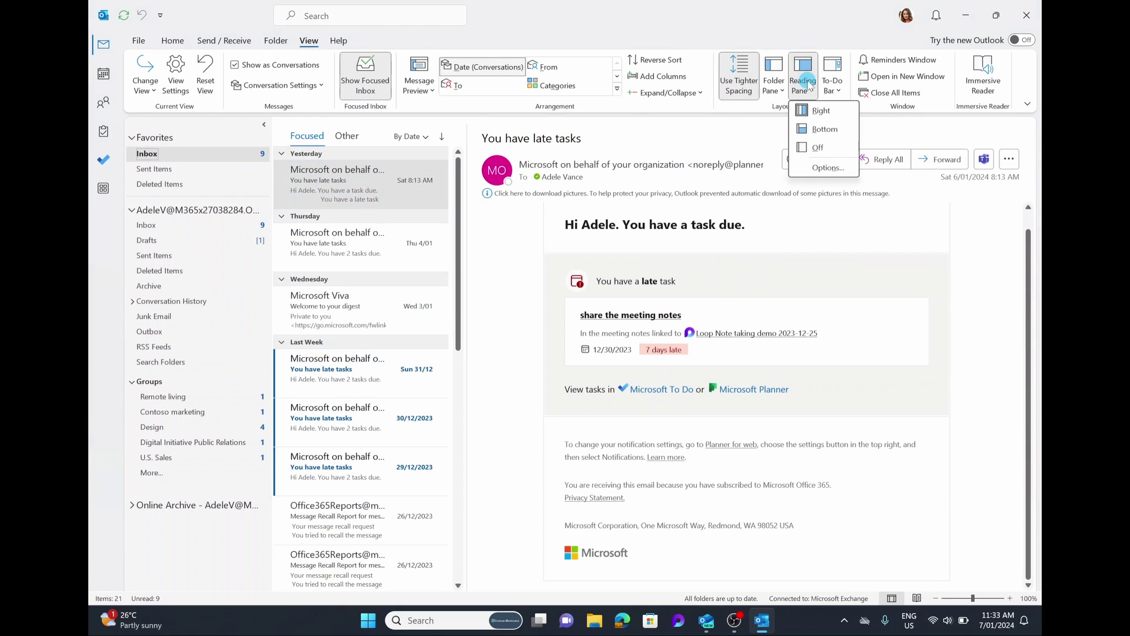
{"action": "left_click", "coordinate": [828, 168]}
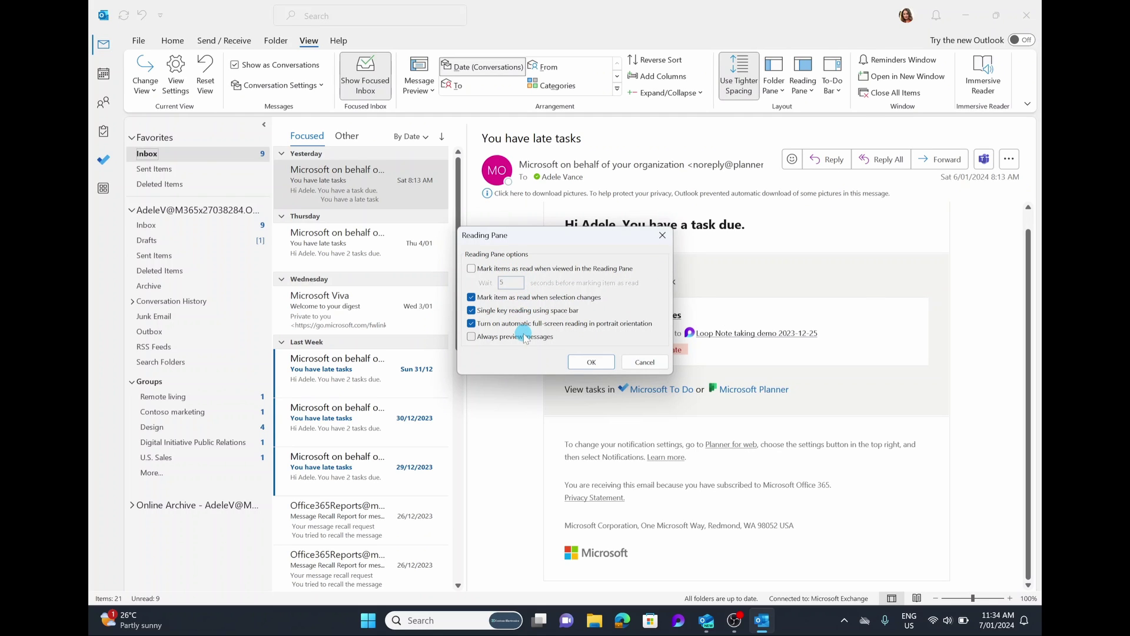
{"action": "left_click", "coordinate": [659, 237]}
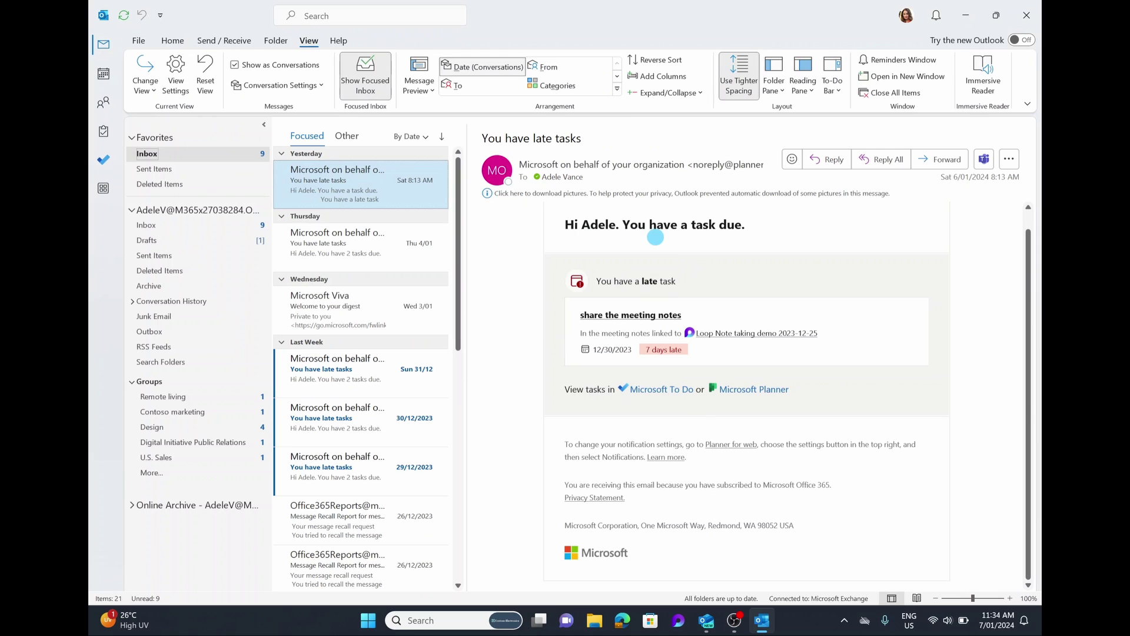
Add the Calendar, People and Tasks sections to the To-Do Bar
{"action": "left_click", "coordinate": [836, 89]}
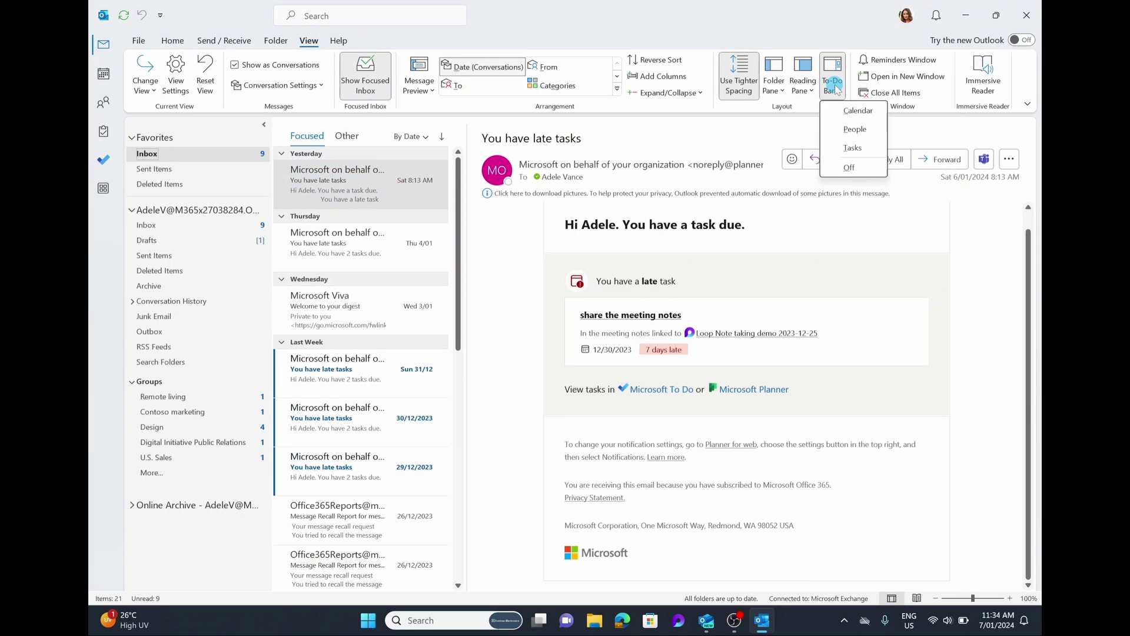
{"action": "left_click", "coordinate": [858, 112]}
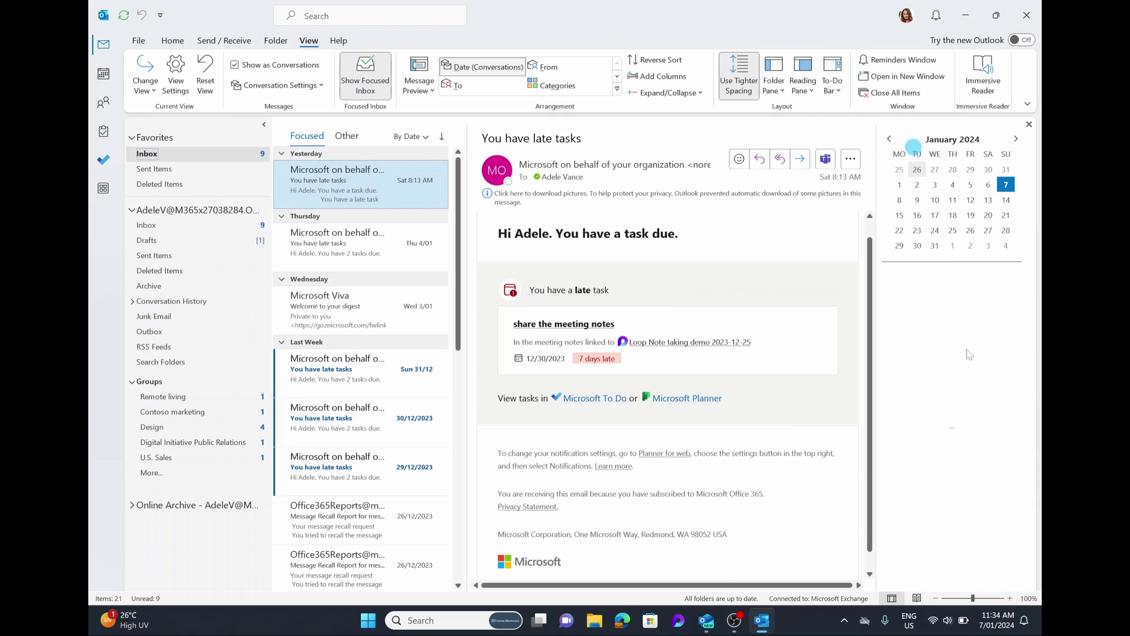
{"action": "left_click", "coordinate": [832, 87]}
{"action": "left_click", "coordinate": [848, 126]}
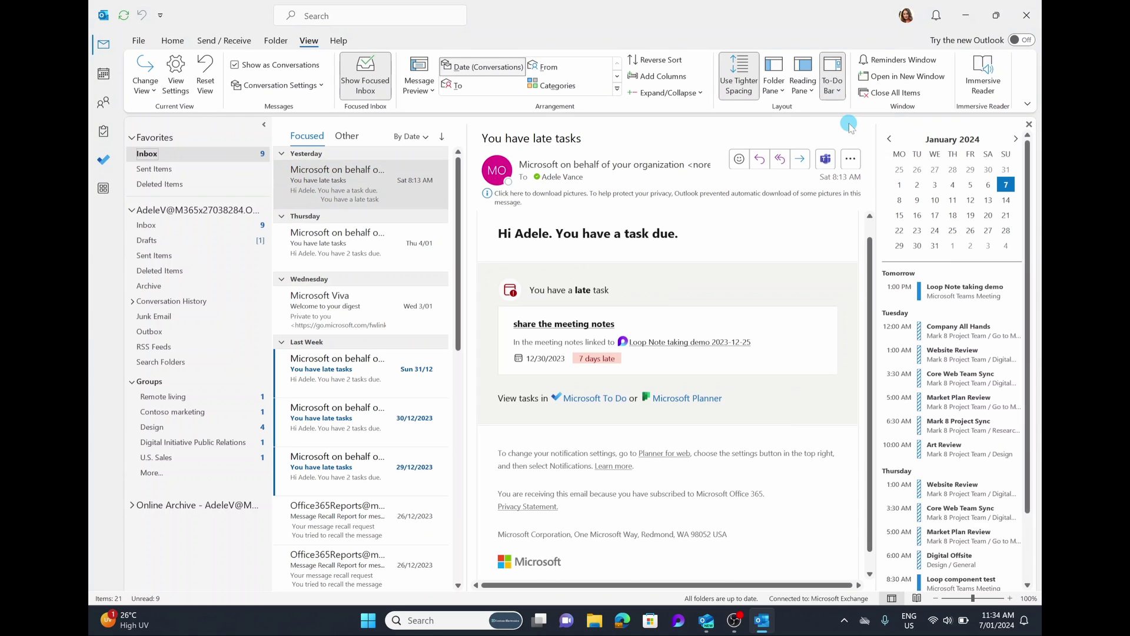
{"action": "left_click", "coordinate": [833, 85]}
{"action": "left_click", "coordinate": [854, 147]}
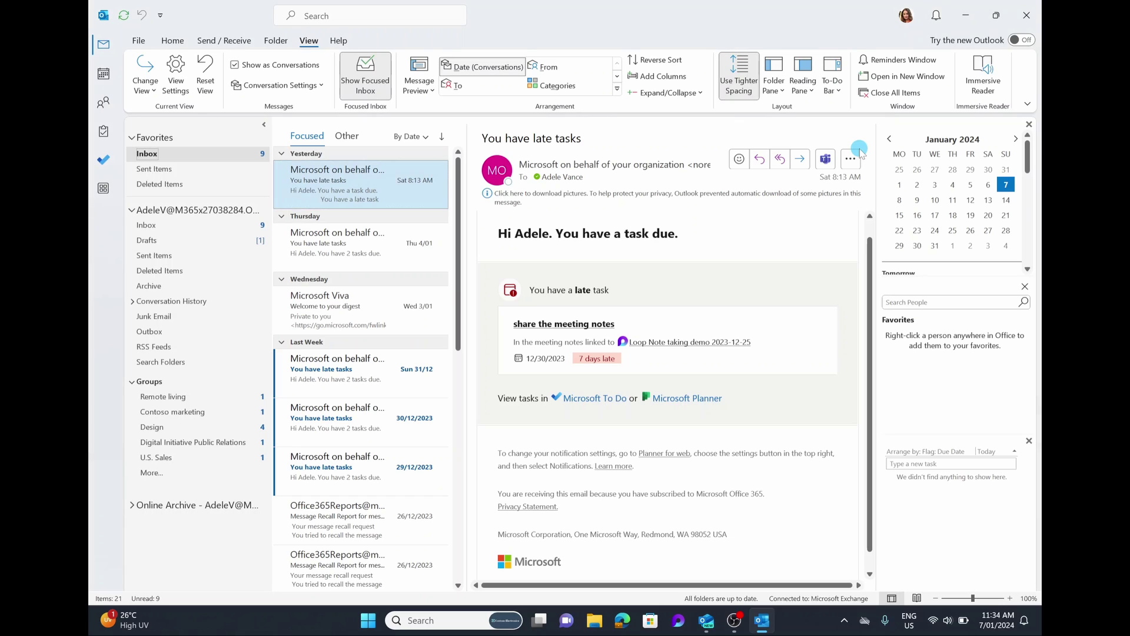
Remove Calendar and People from the To-Do Bar, and turn the bar off completely
{"action": "left_click", "coordinate": [827, 87]}
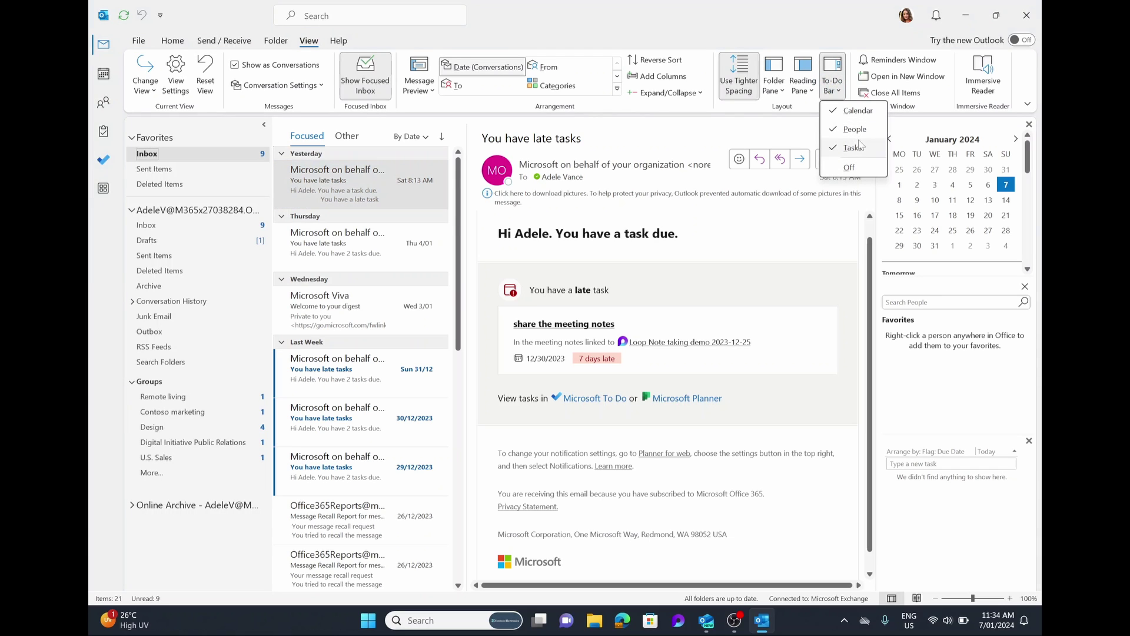
{"action": "left_click", "coordinate": [860, 116]}
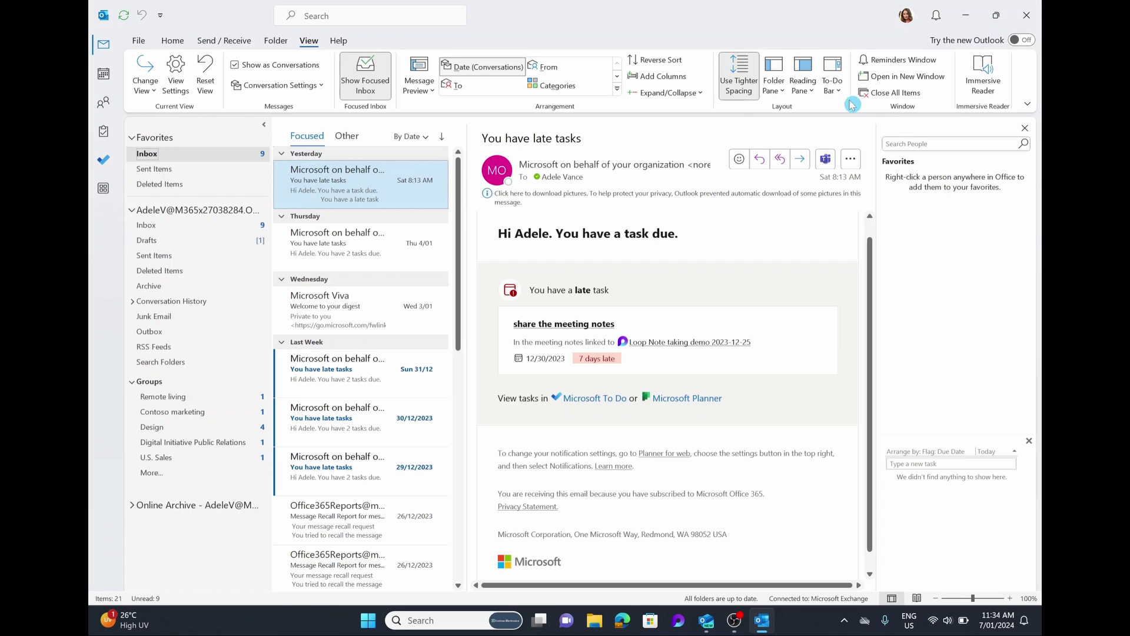
{"action": "left_click", "coordinate": [840, 89]}
{"action": "left_click", "coordinate": [853, 128]}
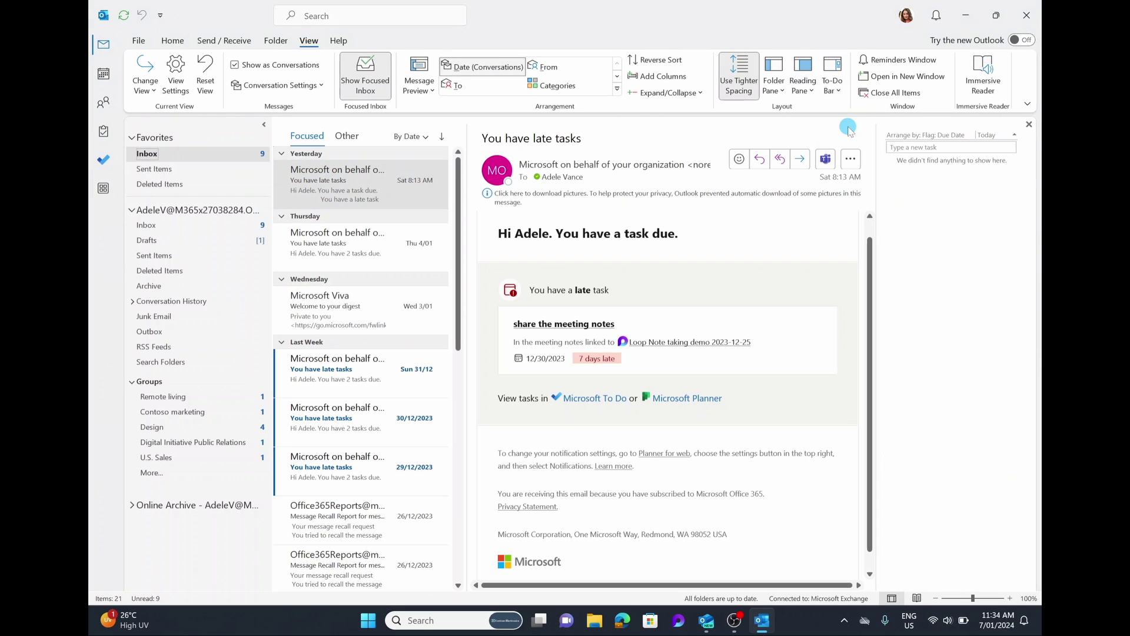
{"action": "left_click", "coordinate": [832, 87]}
{"action": "left_click", "coordinate": [853, 168]}
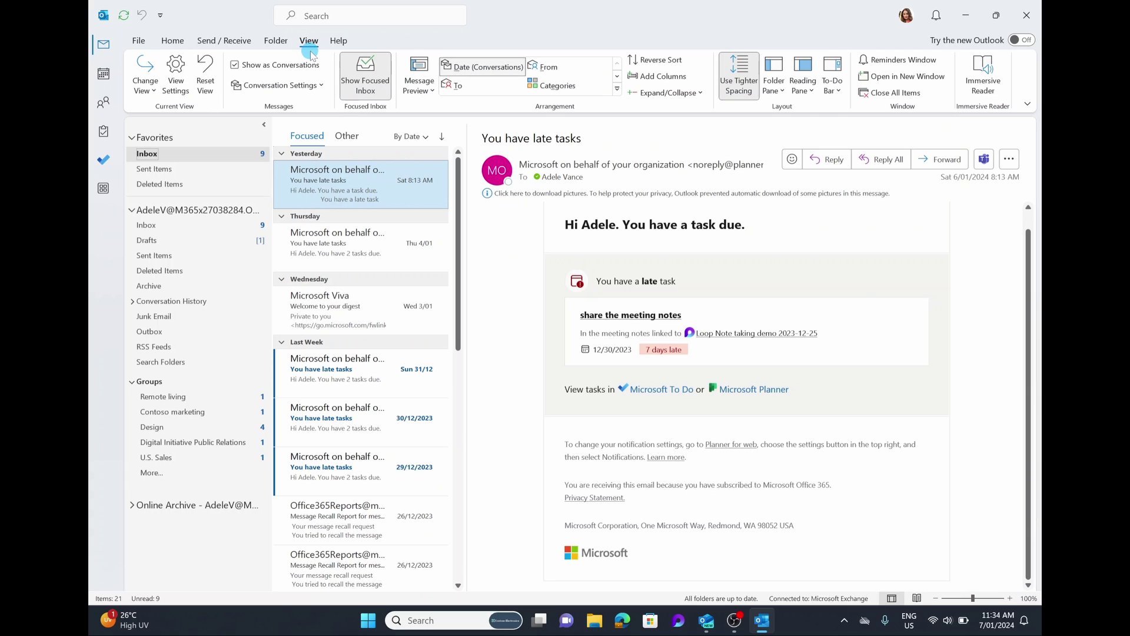
Set the Office Background to Stars in the Office account settings
{"action": "left_click", "coordinate": [140, 42]}
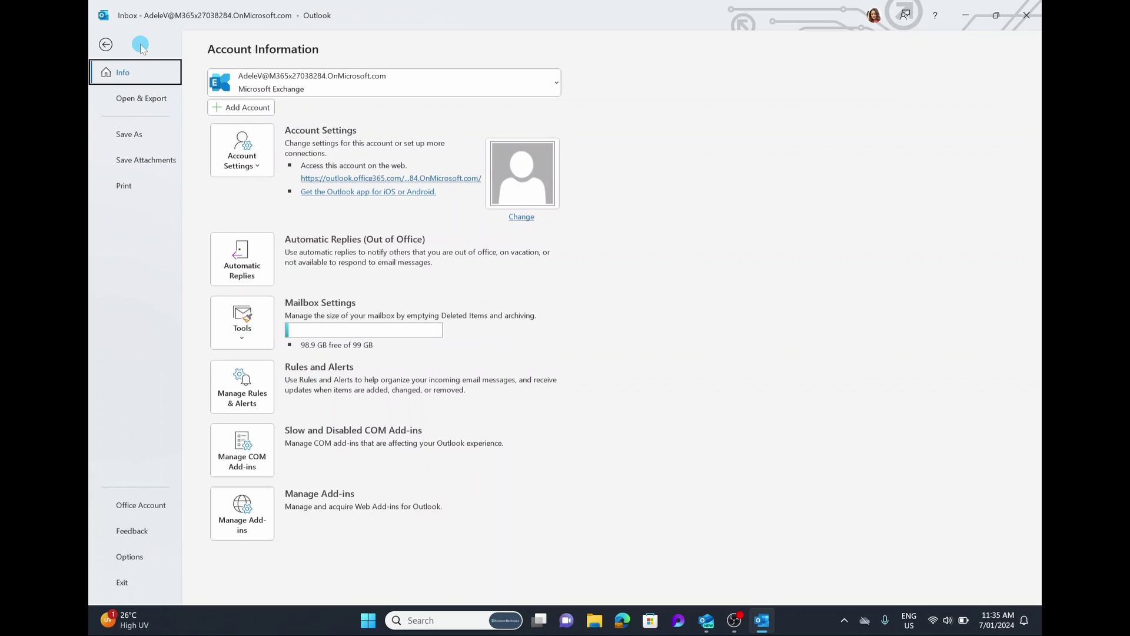
{"action": "left_click", "coordinate": [140, 507]}
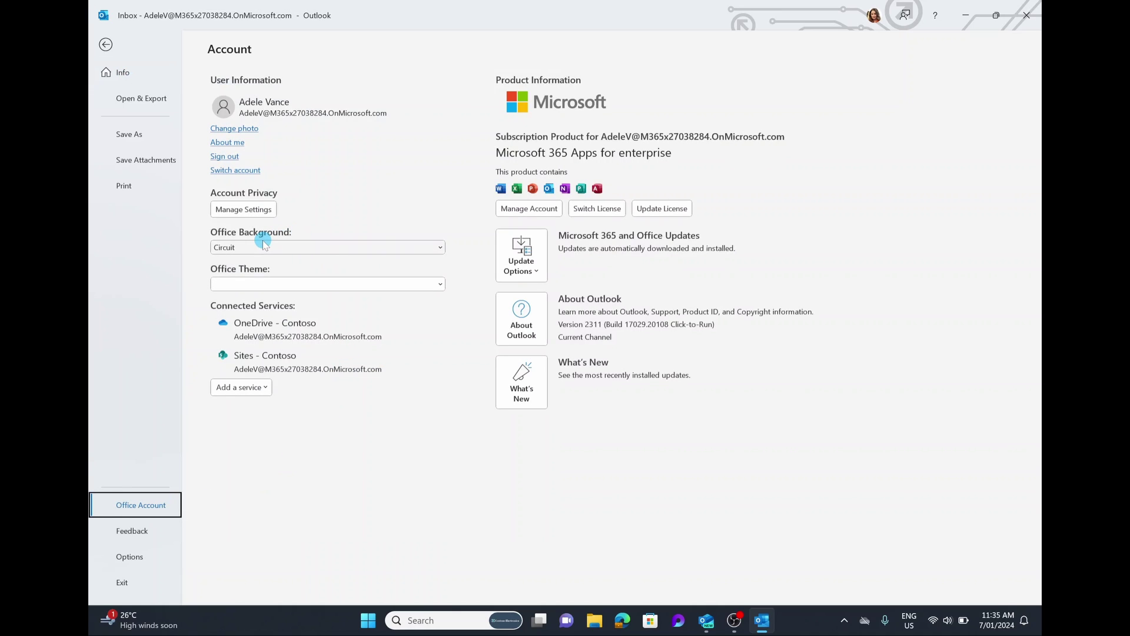
{"action": "left_click", "coordinate": [259, 247]}
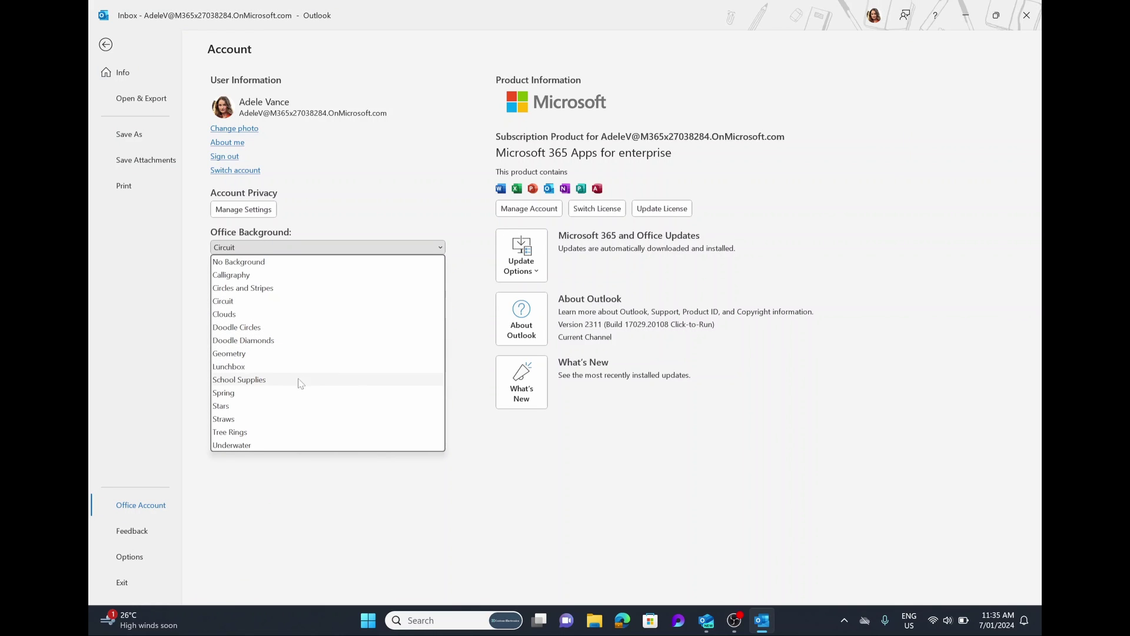
{"action": "left_click", "coordinate": [301, 406]}
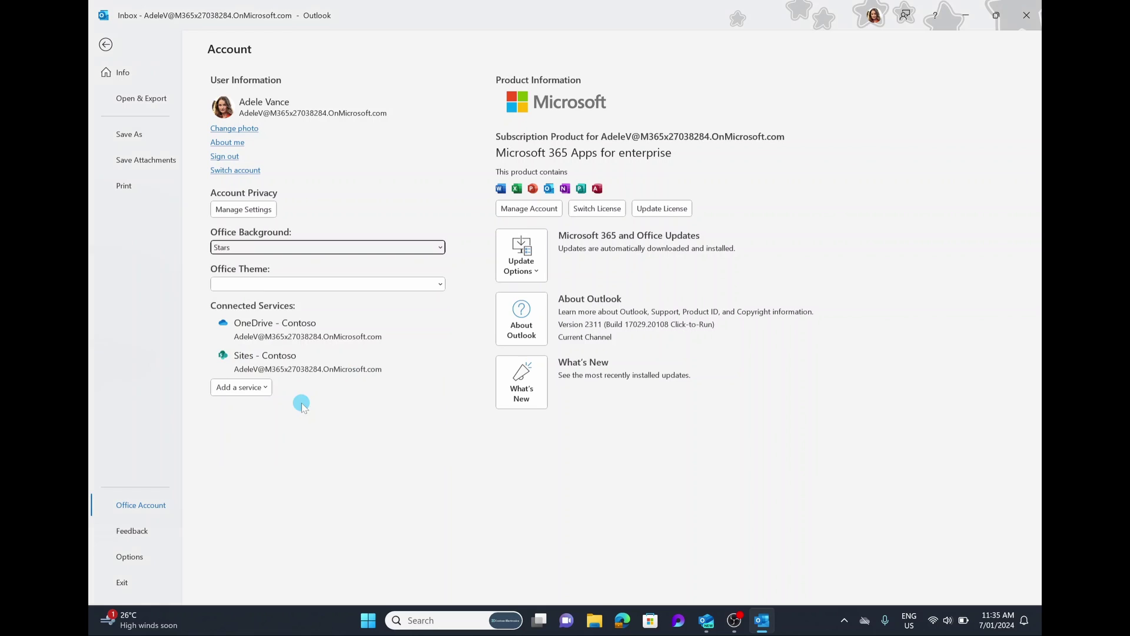
Try the Office themes Dark Gray, Black, White, Colorful and Use system setting in turn
{"action": "left_click", "coordinate": [291, 287]}
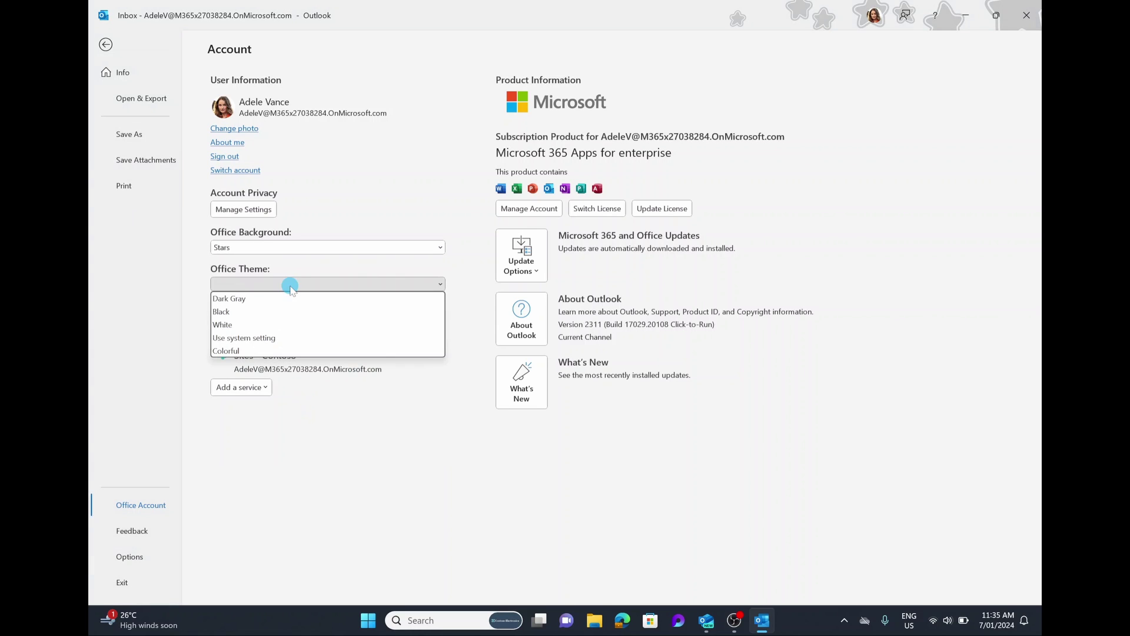
{"action": "left_click", "coordinate": [295, 292]}
{"action": "left_click", "coordinate": [294, 288]}
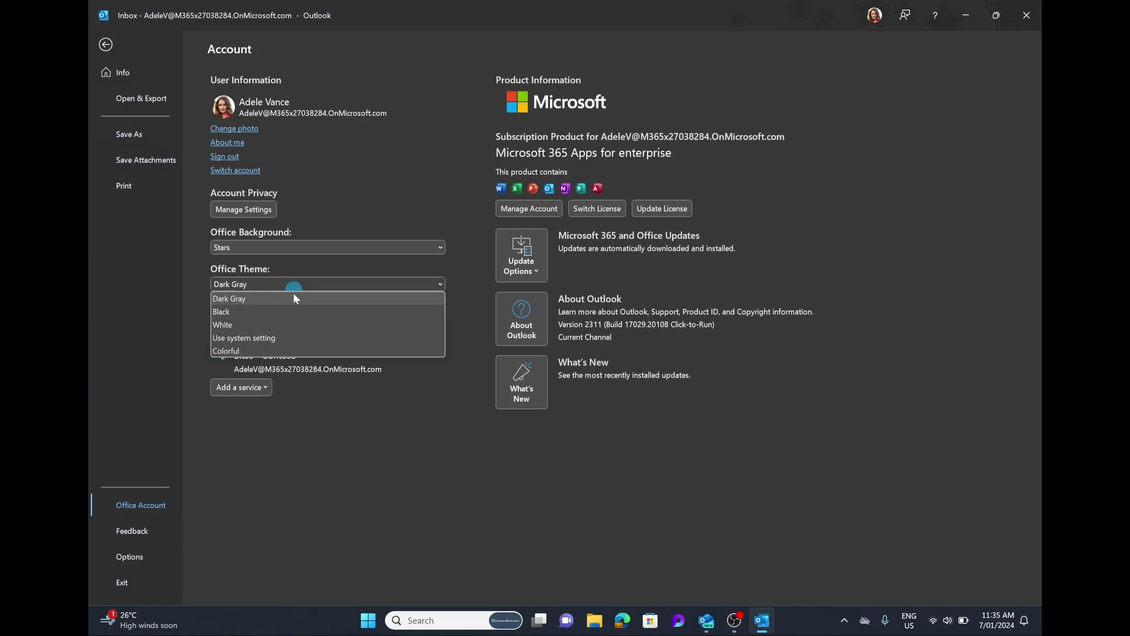
{"action": "left_click", "coordinate": [294, 309]}
{"action": "left_click", "coordinate": [298, 285]}
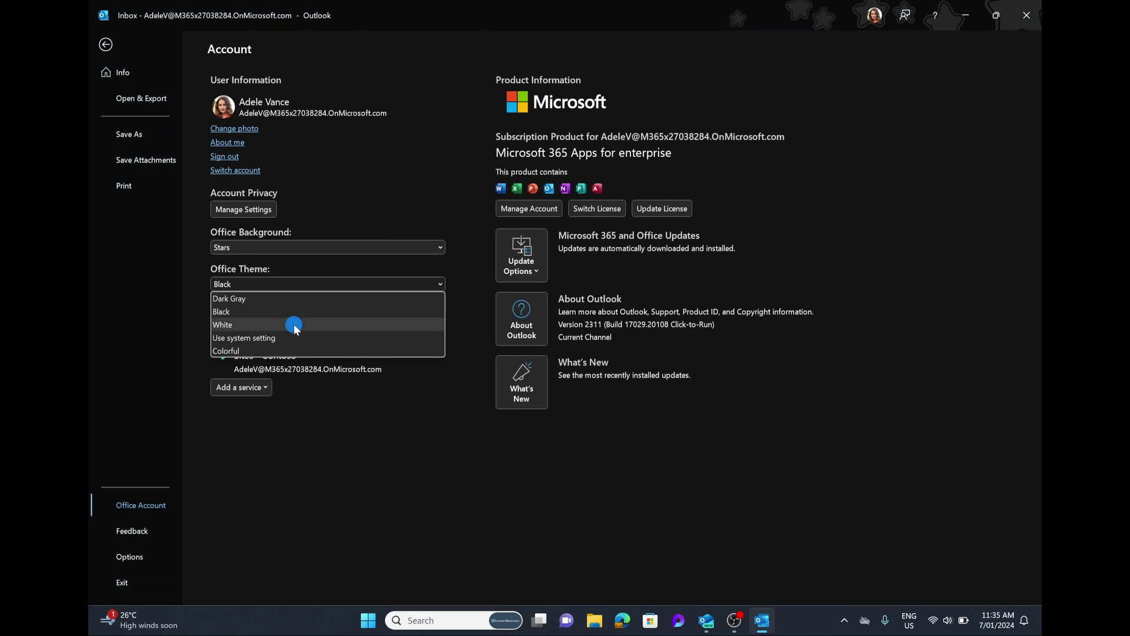
{"action": "left_click", "coordinate": [294, 324]}
{"action": "left_click", "coordinate": [298, 285]}
{"action": "left_click", "coordinate": [290, 350]}
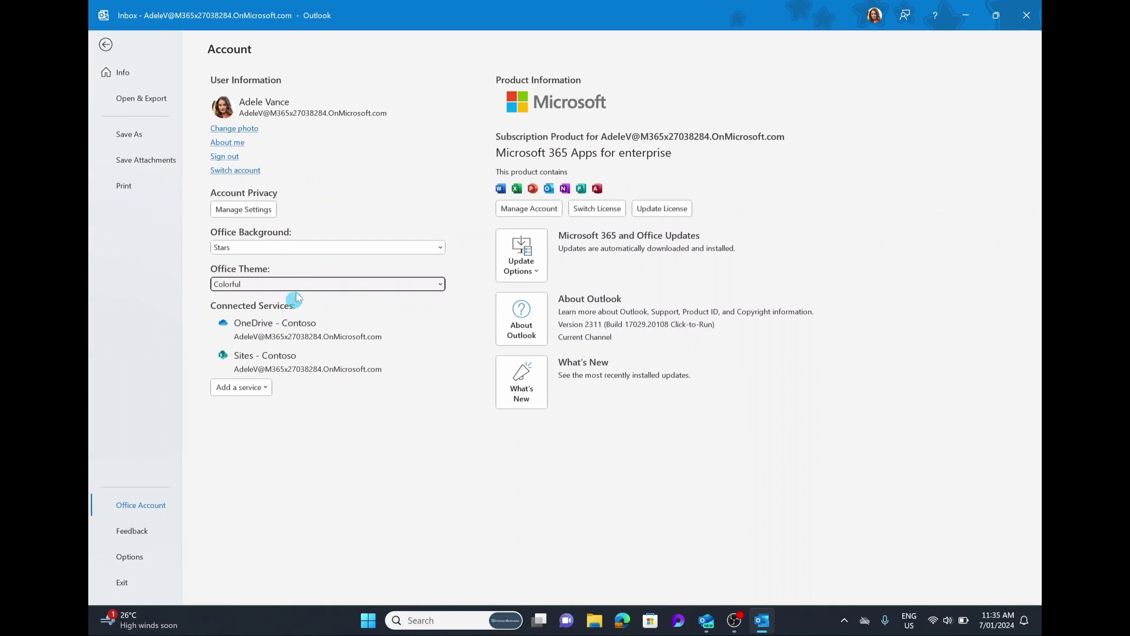
{"action": "left_click", "coordinate": [297, 285]}
{"action": "left_click", "coordinate": [293, 339]}
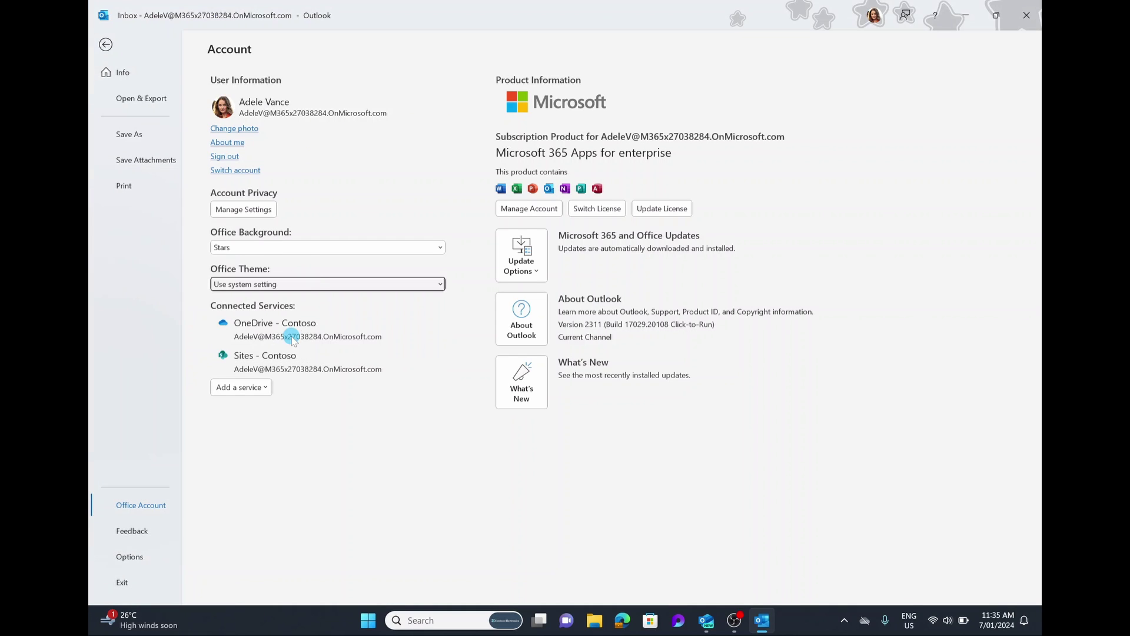
Set the Office Theme to Black
{"action": "left_click", "coordinate": [305, 284]}
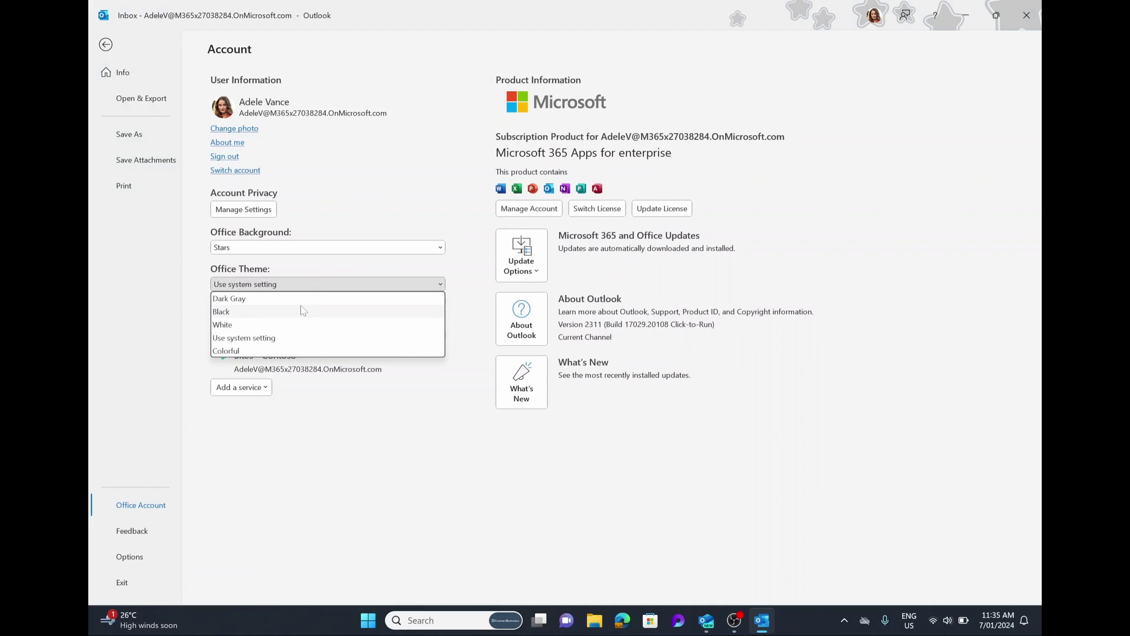
{"action": "left_click", "coordinate": [303, 311]}
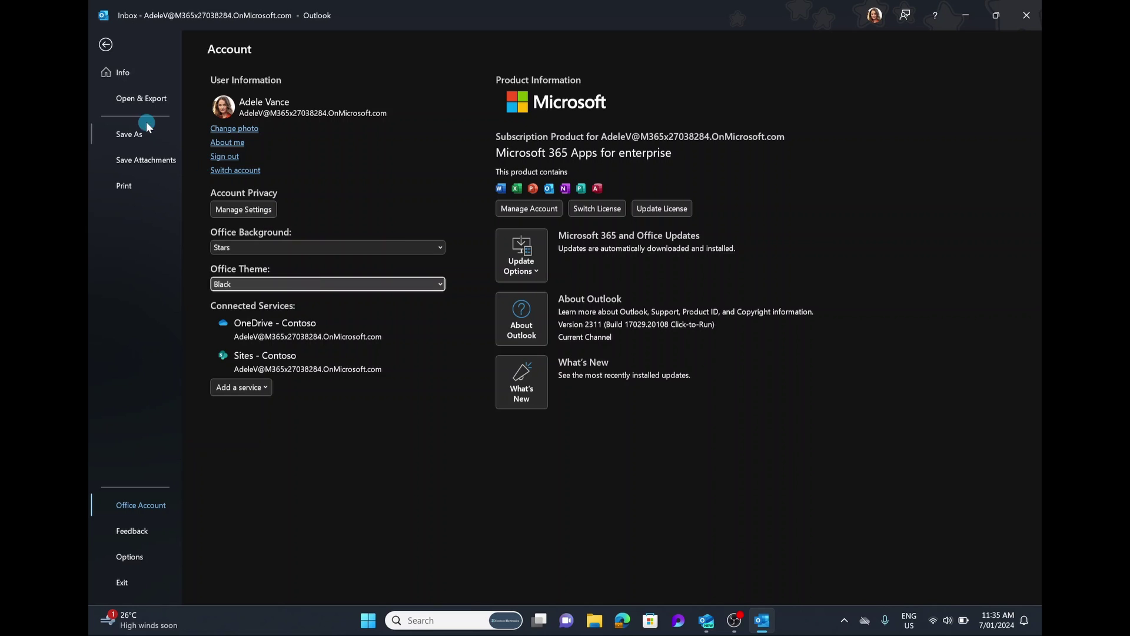
Return to the inbox and switch the reading pane background of yesterday's "You have late tasks" email to light
{"action": "left_click", "coordinate": [106, 45]}
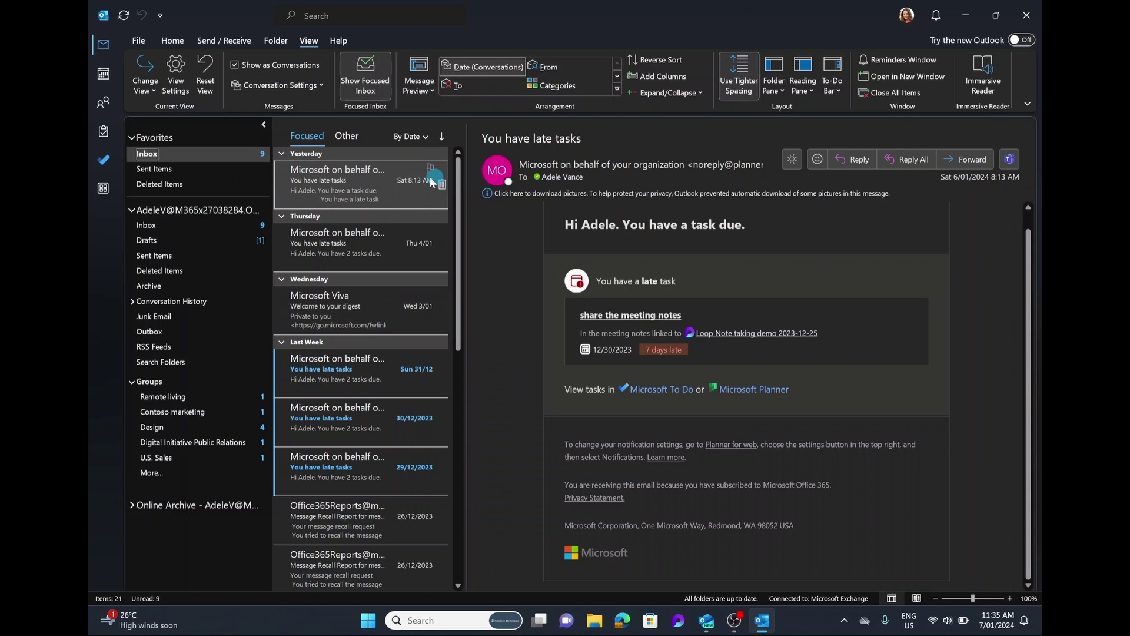
{"action": "left_click", "coordinate": [337, 197]}
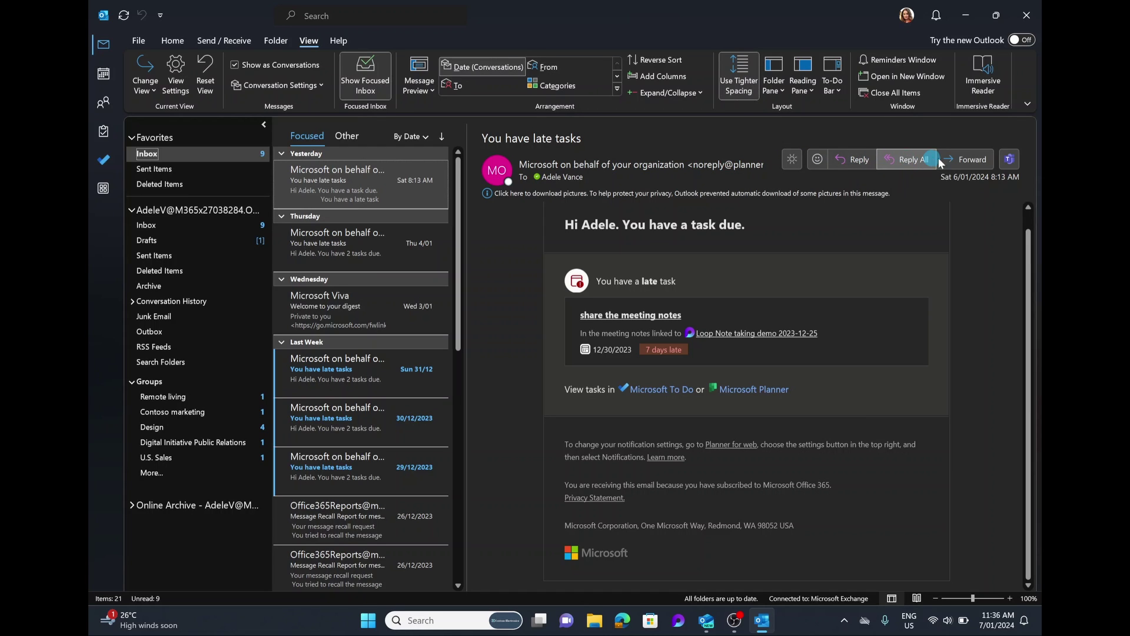
{"action": "left_click", "coordinate": [792, 161]}
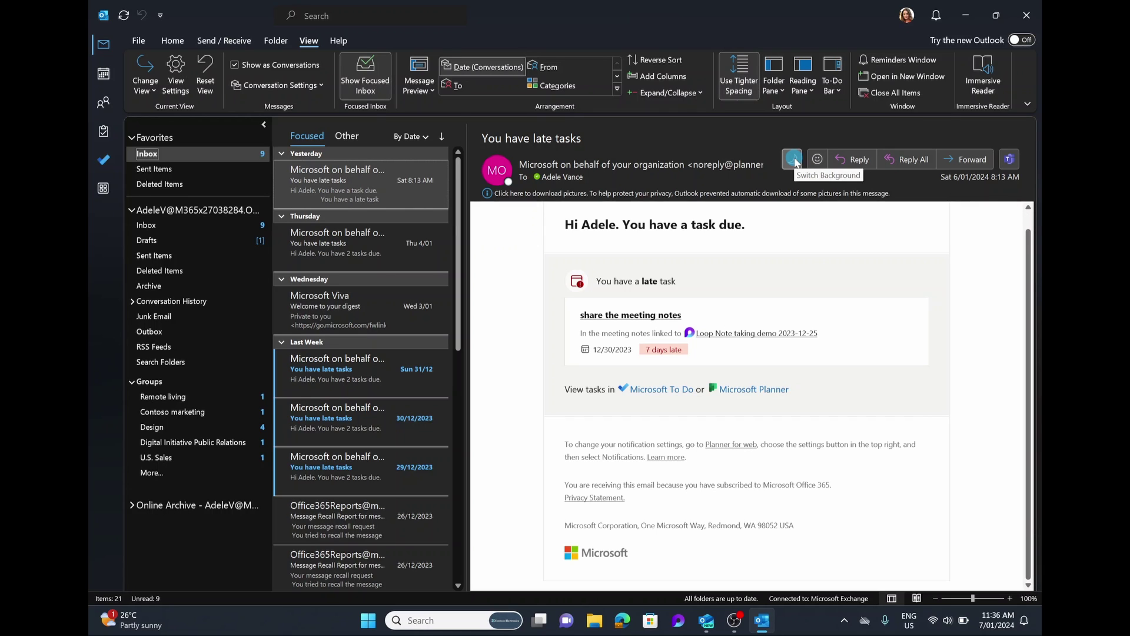
{"action": "left_click", "coordinate": [792, 160]}
{"action": "left_click", "coordinate": [793, 159]}
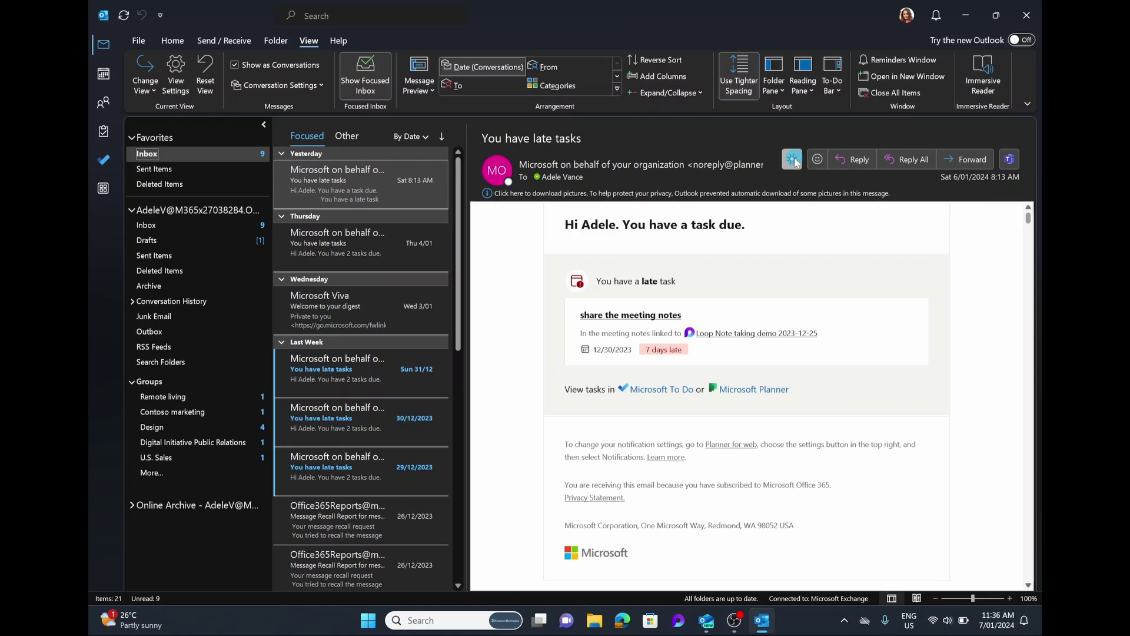
Open the "You have late tasks" email in its own window, switch its background to light and back to dark, and close it
{"action": "double_click", "coordinate": [349, 171]}
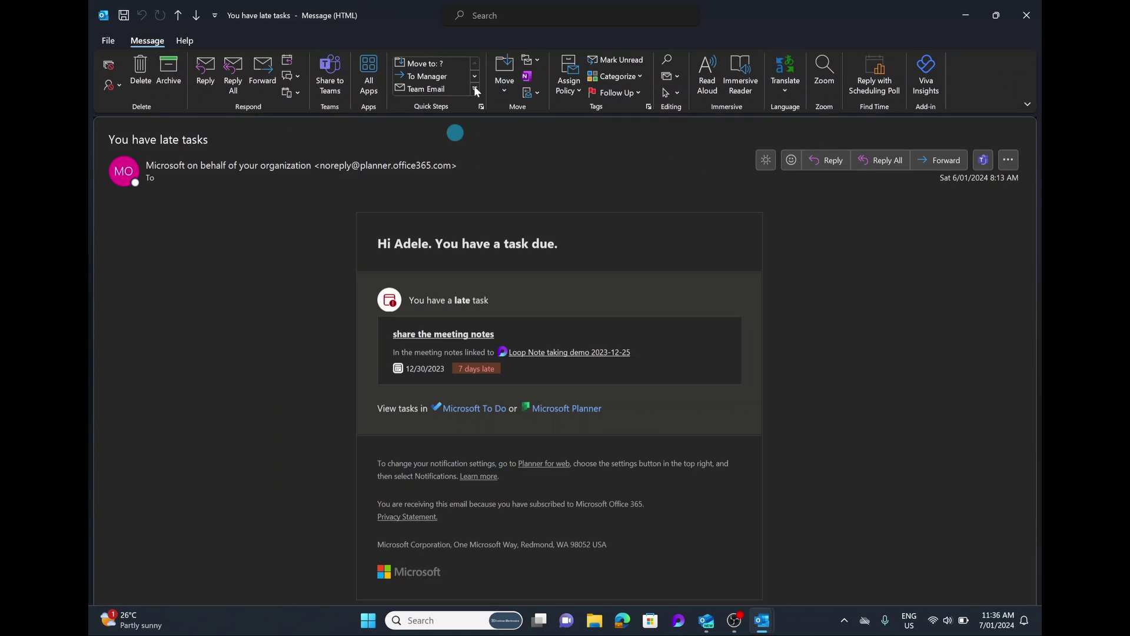
{"action": "left_click", "coordinate": [759, 165]}
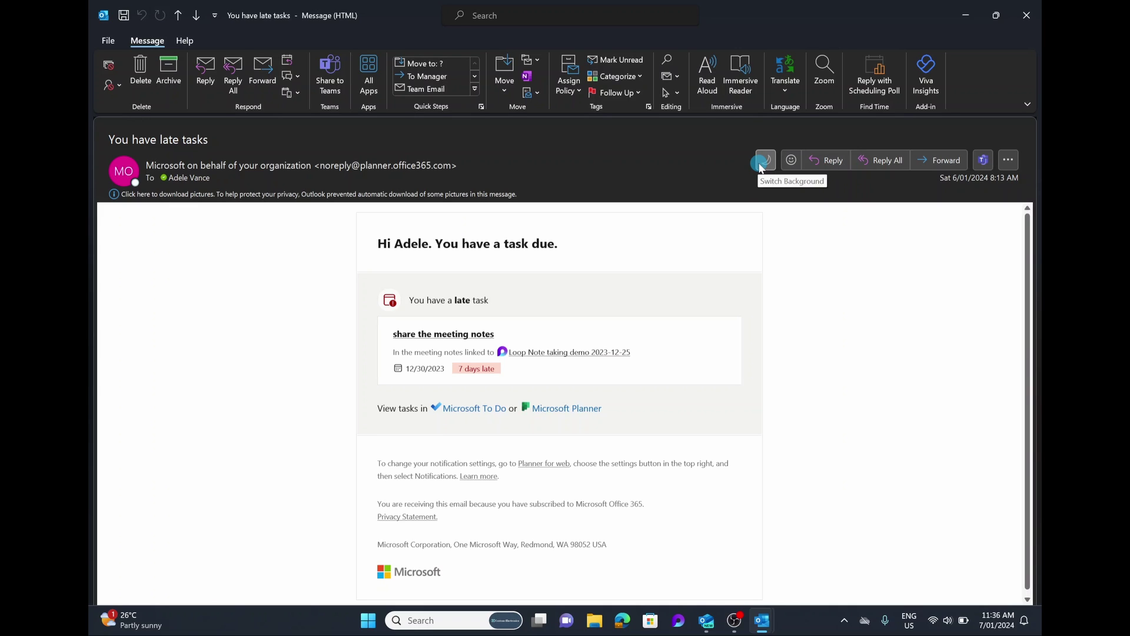
{"action": "left_click", "coordinate": [762, 162]}
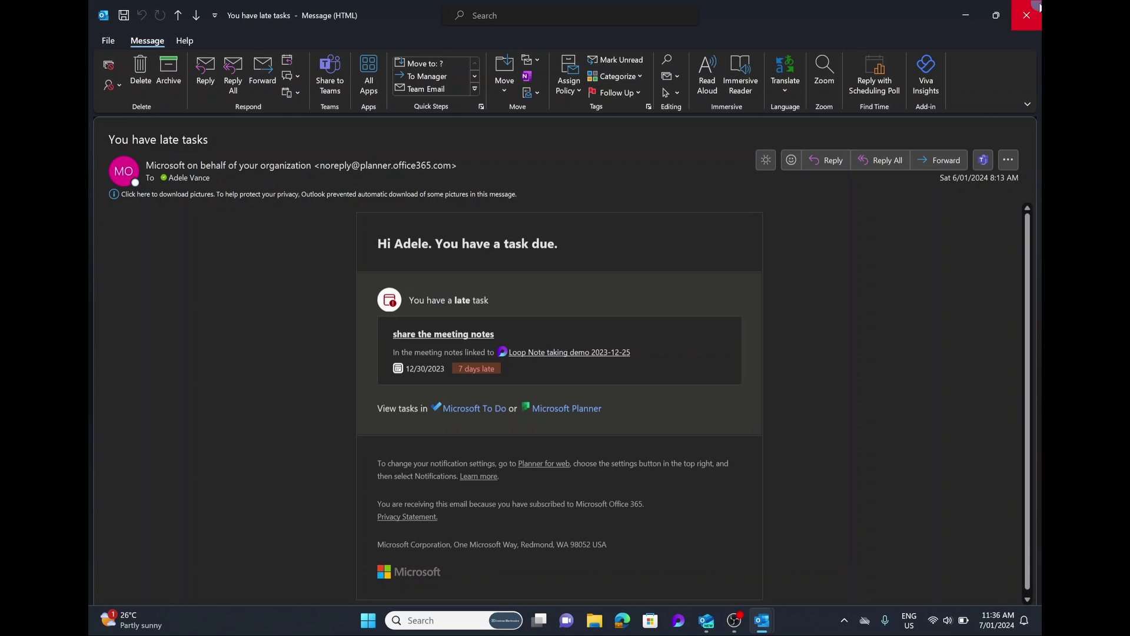
{"action": "left_click", "coordinate": [1027, 14]}
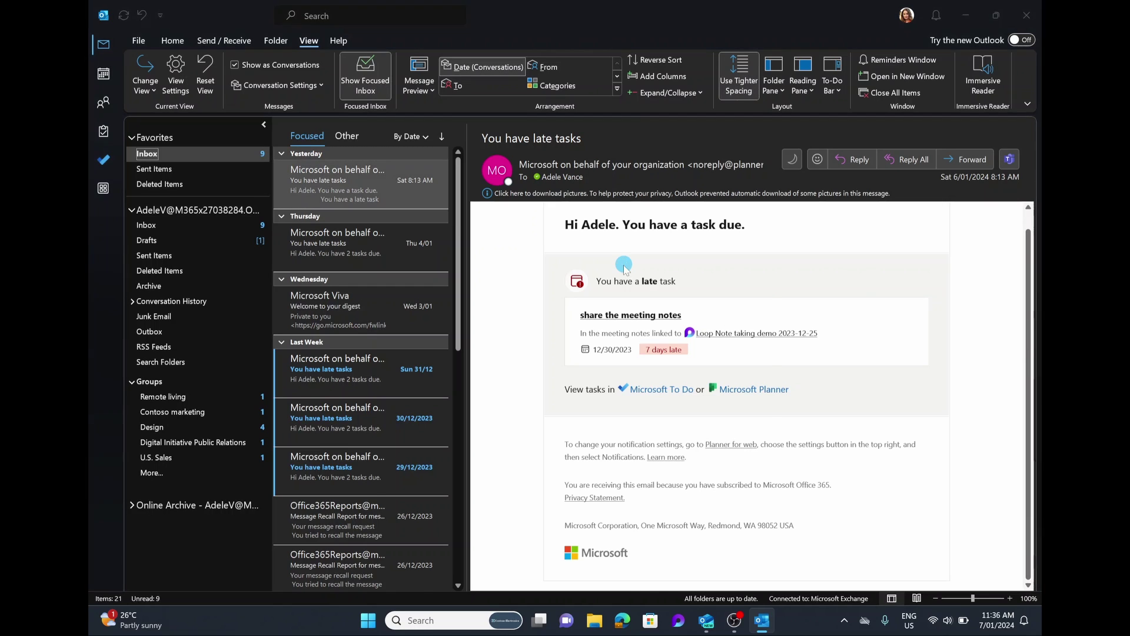
Switch to Outlook (new), and hide and show its navigation pane again
{"action": "key", "text": "super"}
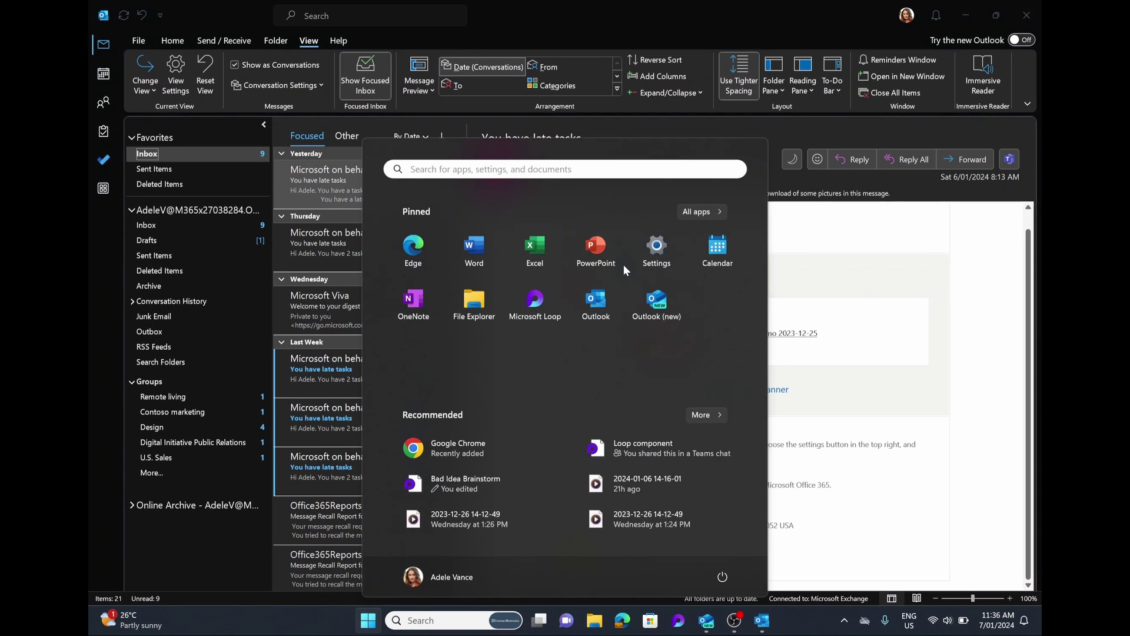
{"action": "left_click", "coordinate": [642, 302]}
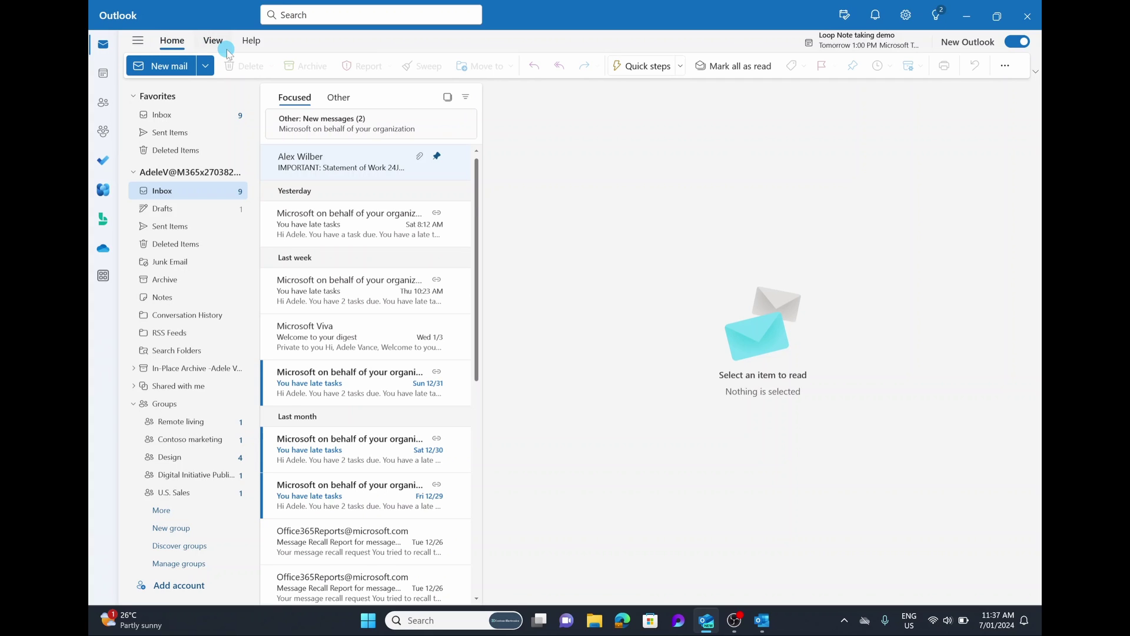
{"action": "left_click", "coordinate": [145, 47]}
{"action": "left_click", "coordinate": [145, 47]}
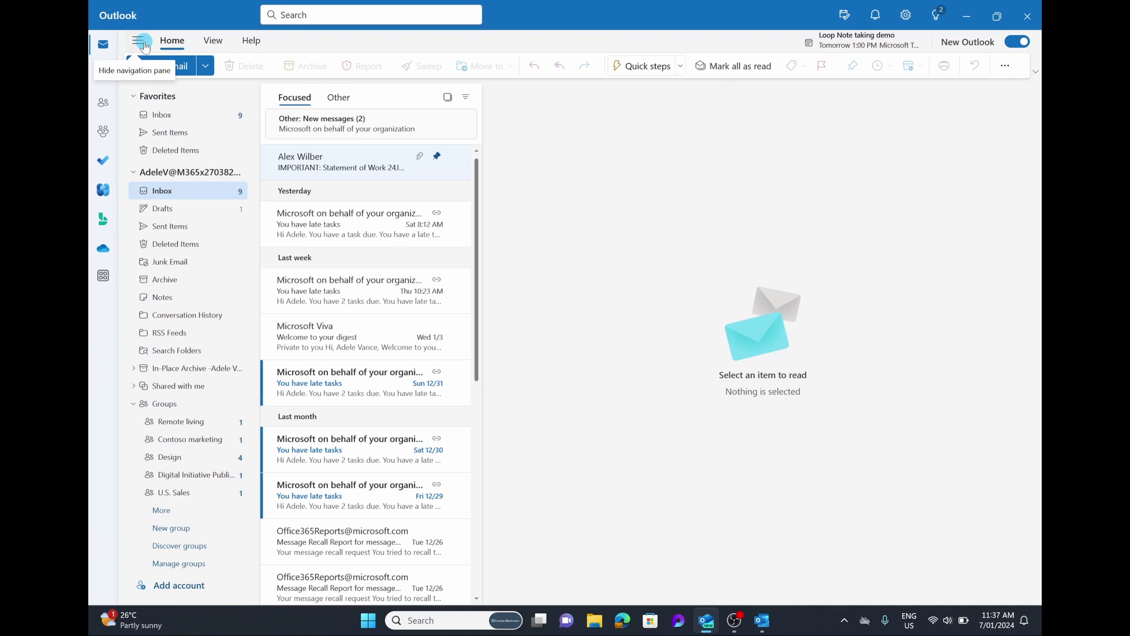
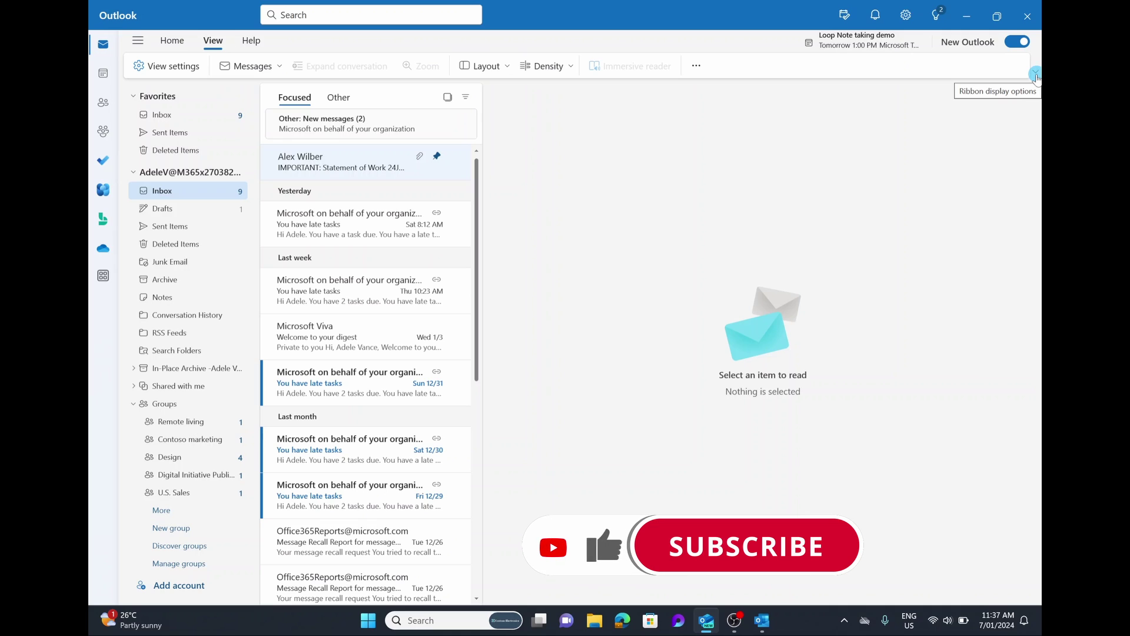
Change the ribbon layout to Classic ribbon
{"action": "left_click", "coordinate": [1036, 74]}
{"action": "left_click", "coordinate": [1000, 106]}
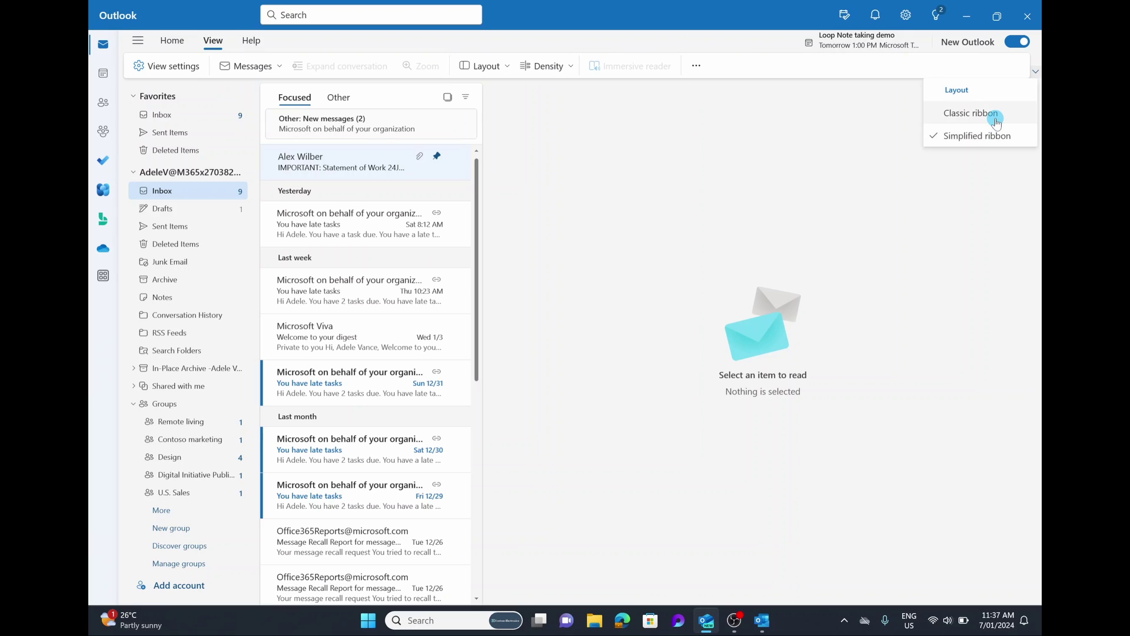
{"action": "left_click", "coordinate": [996, 118]}
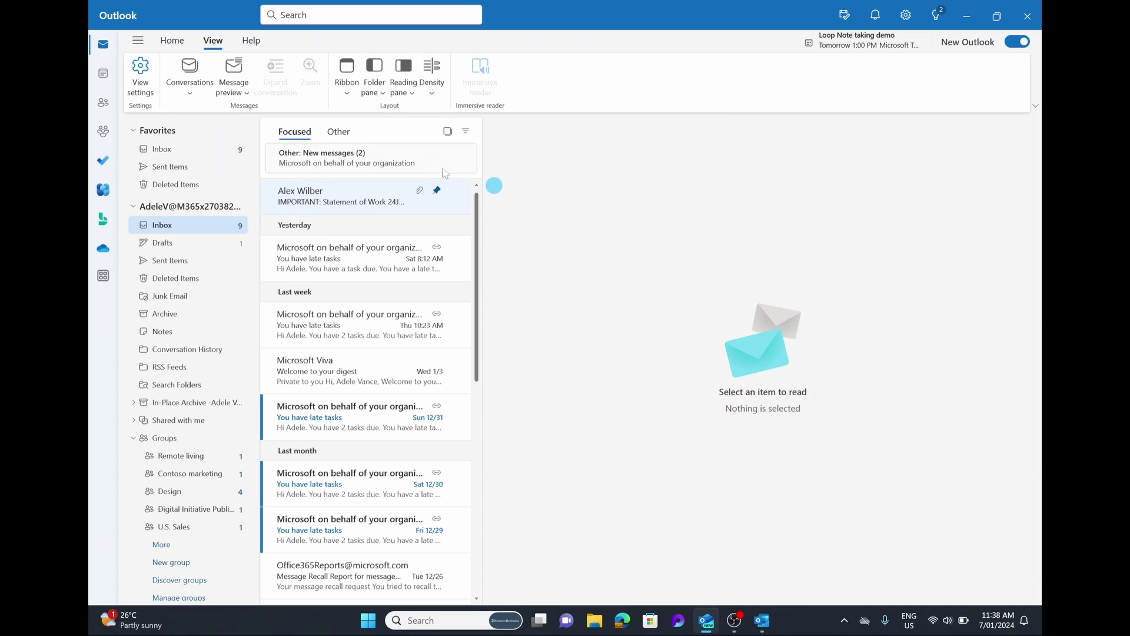
Open the view settings and examine the Focused Inbox, text size and spacing, message organization and deleted items options
{"action": "left_click", "coordinate": [155, 87]}
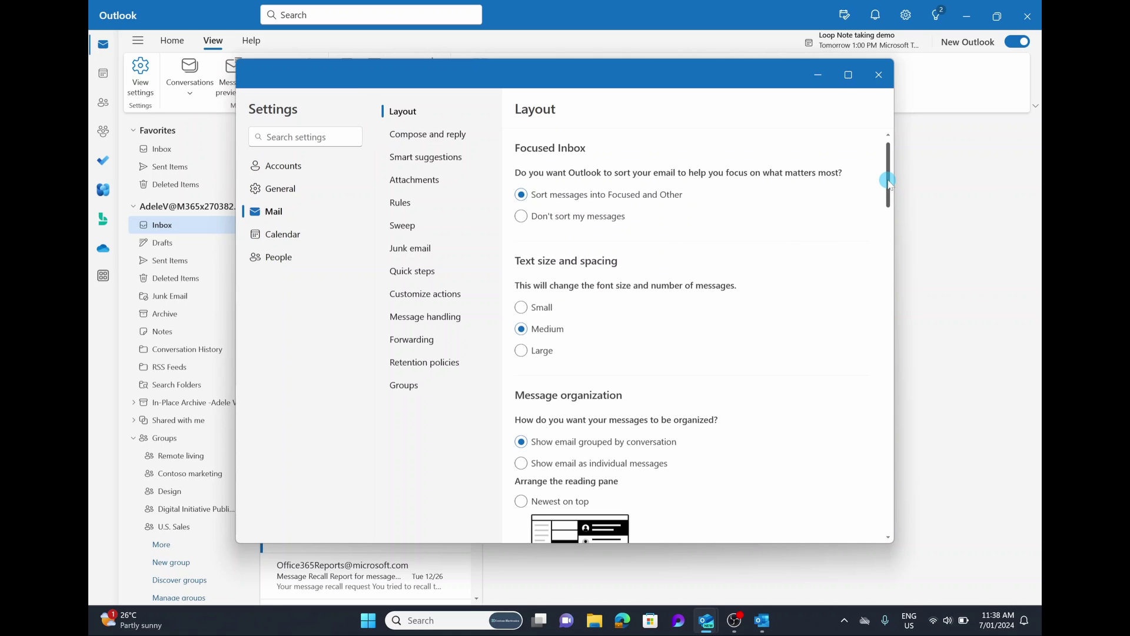
{"action": "mouse_move", "coordinate": [888, 182]}
{"action": "left_mouse_down"}
{"action": "mouse_move", "coordinate": [893, 242]}
{"action": "mouse_move", "coordinate": [893, 165]}
{"action": "left_mouse_up"}
{"action": "scroll", "coordinate": [706, 276], "scroll_direction": "down", "scroll_amount": 1}
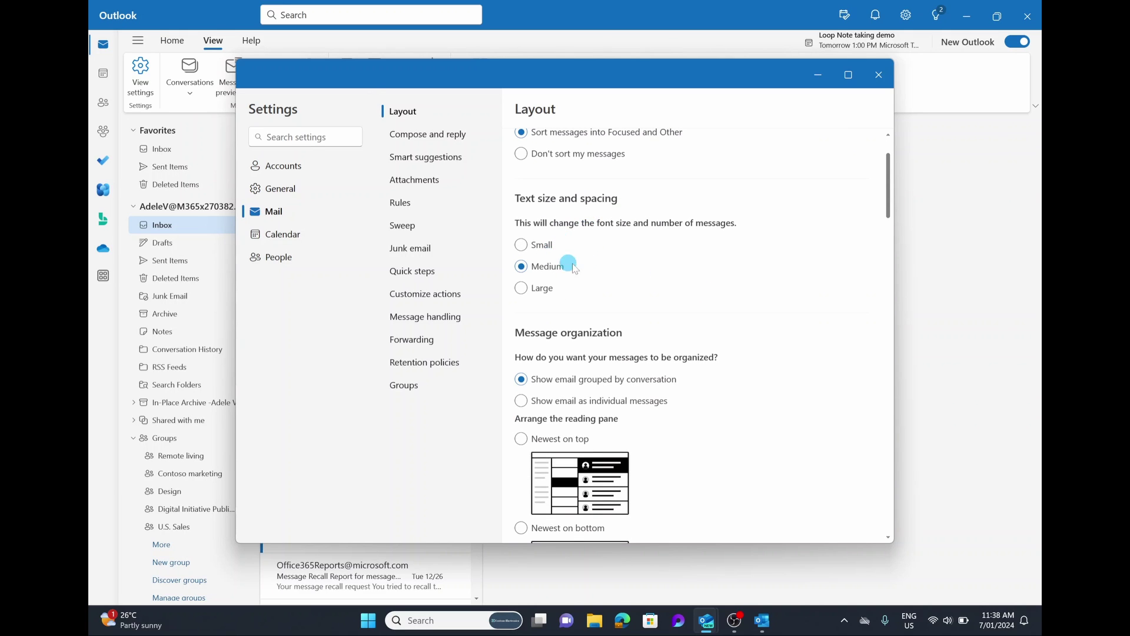
{"action": "scroll", "coordinate": [645, 303], "scroll_direction": "down", "scroll_amount": 2}
{"action": "scroll", "coordinate": [644, 307], "scroll_direction": "down", "scroll_amount": 1}
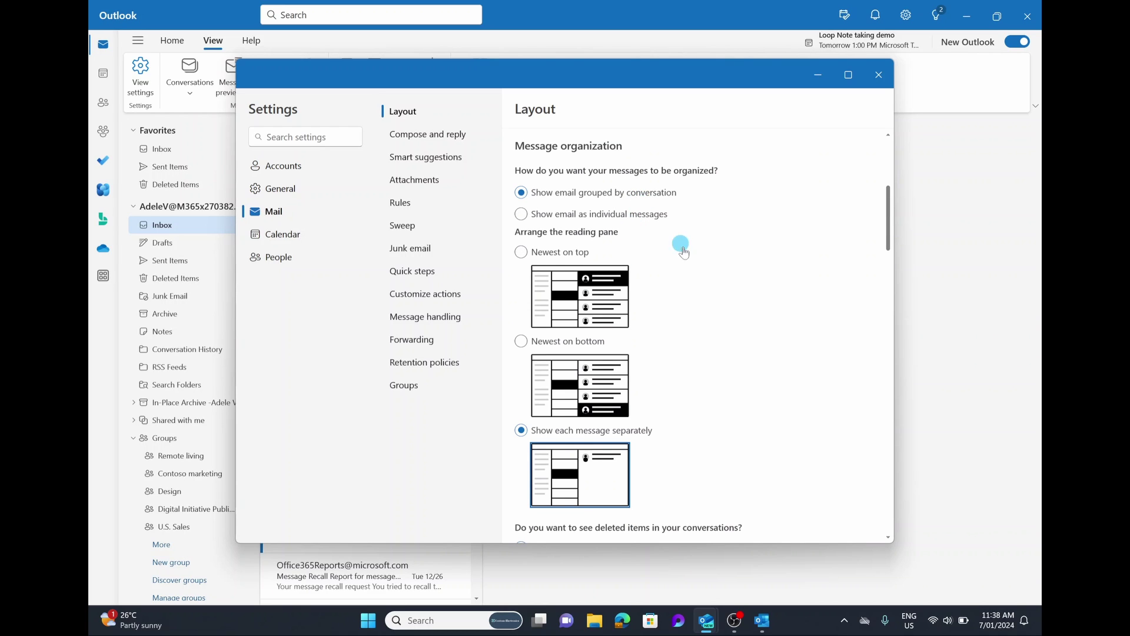
{"action": "scroll", "coordinate": [683, 283], "scroll_direction": "down", "scroll_amount": 1}
{"action": "left_click", "coordinate": [559, 197]}
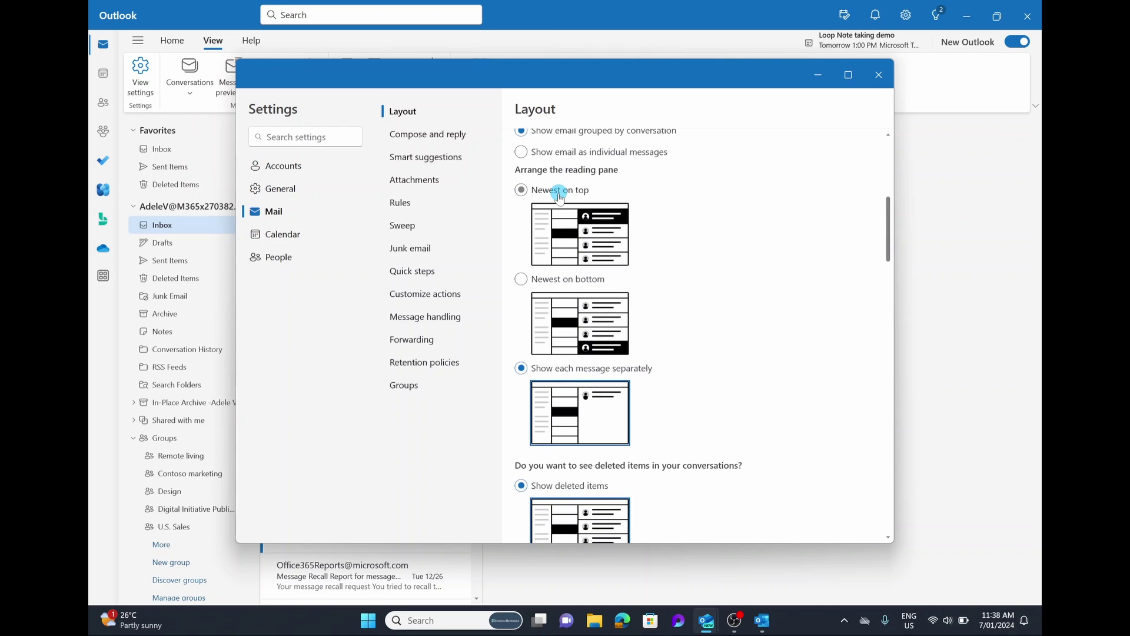
{"action": "left_click", "coordinate": [568, 279]}
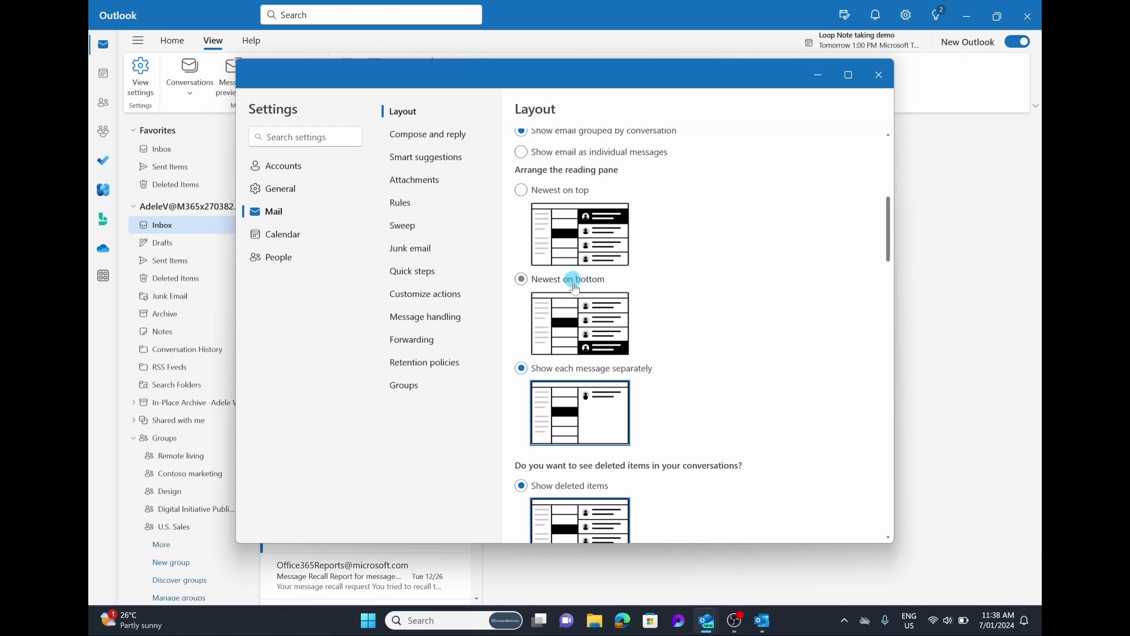
{"action": "scroll", "coordinate": [718, 350], "scroll_direction": "down", "scroll_amount": 4}
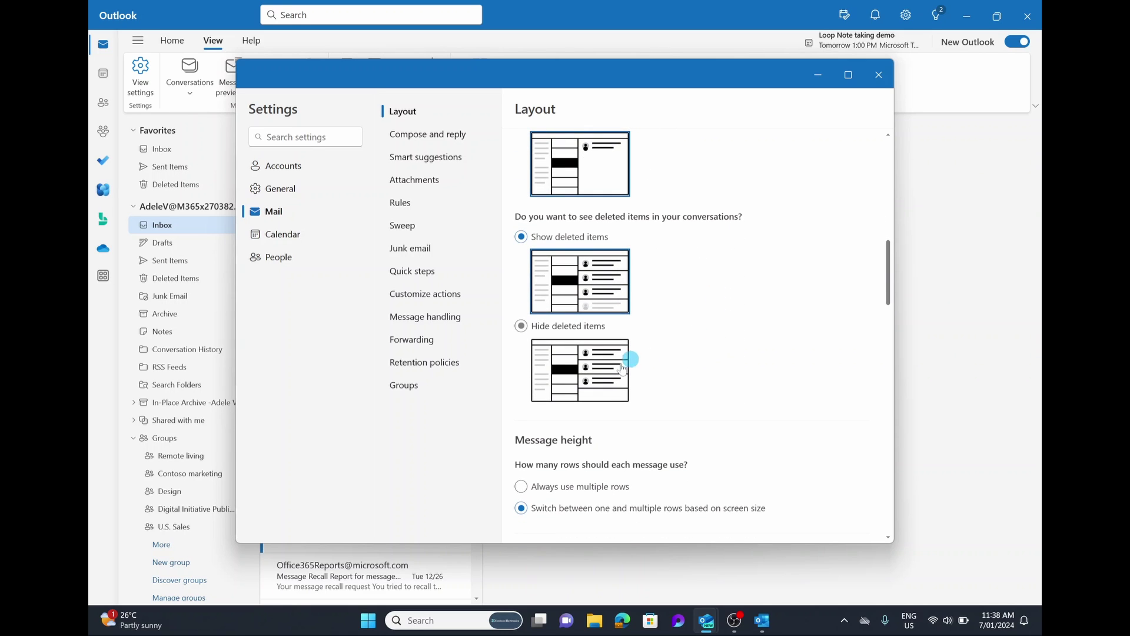
Examine the remaining Layout settings, from message height, sender image and reading pane to date headers, reminders and animations, and close the settings
{"action": "scroll", "coordinate": [669, 402], "scroll_direction": "down", "scroll_amount": 3}
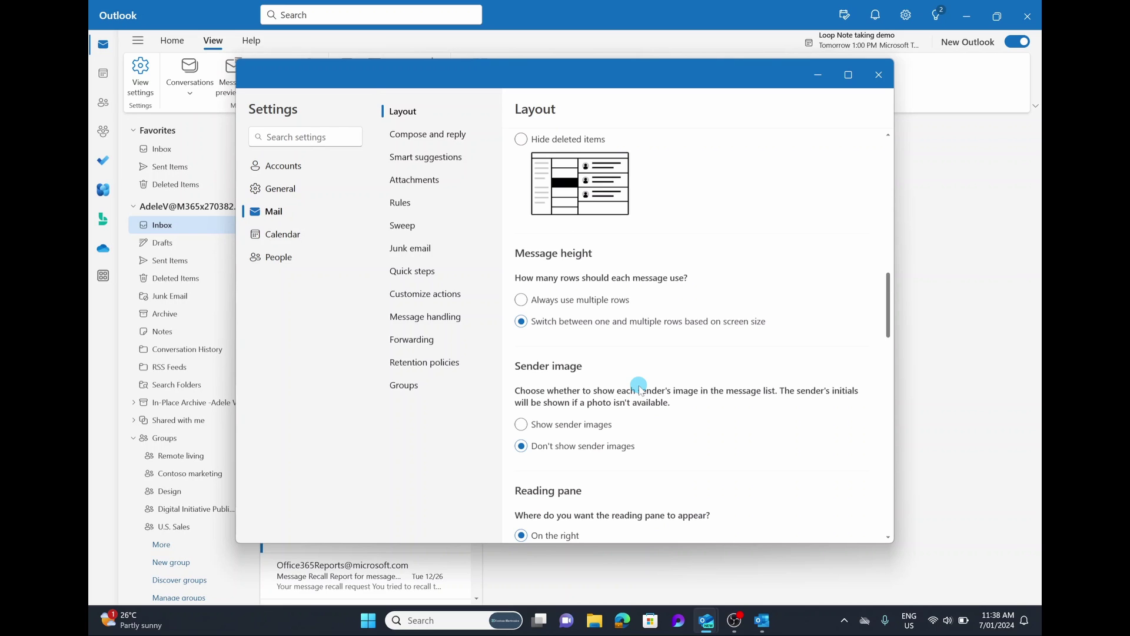
{"action": "scroll", "coordinate": [640, 388], "scroll_direction": "down", "scroll_amount": 5}
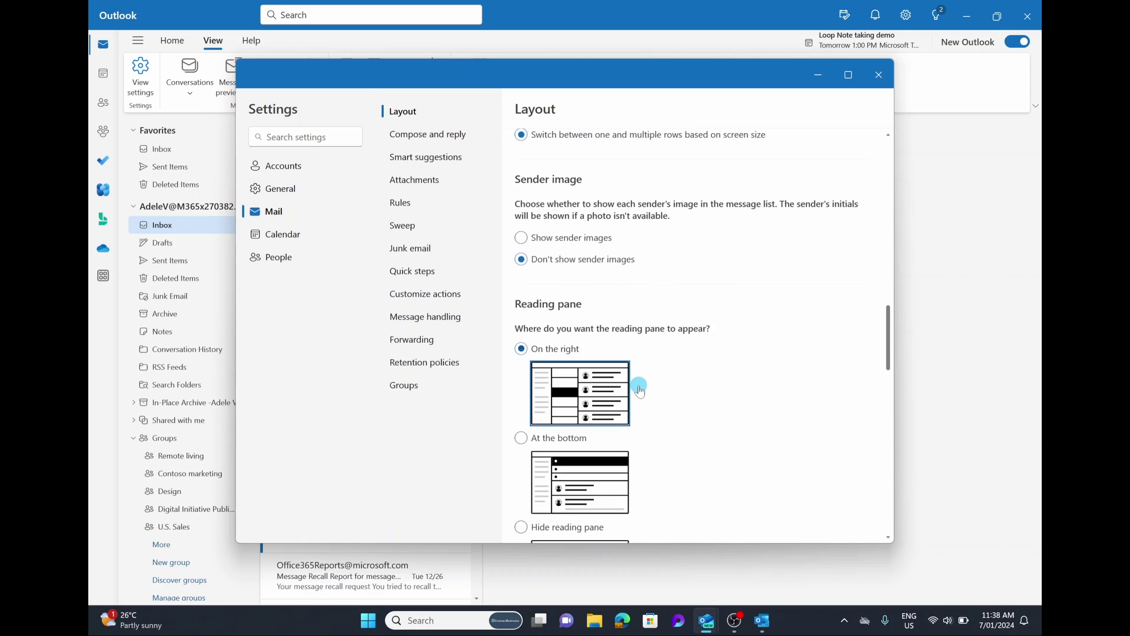
{"action": "scroll", "coordinate": [640, 388], "scroll_direction": "down", "scroll_amount": 2}
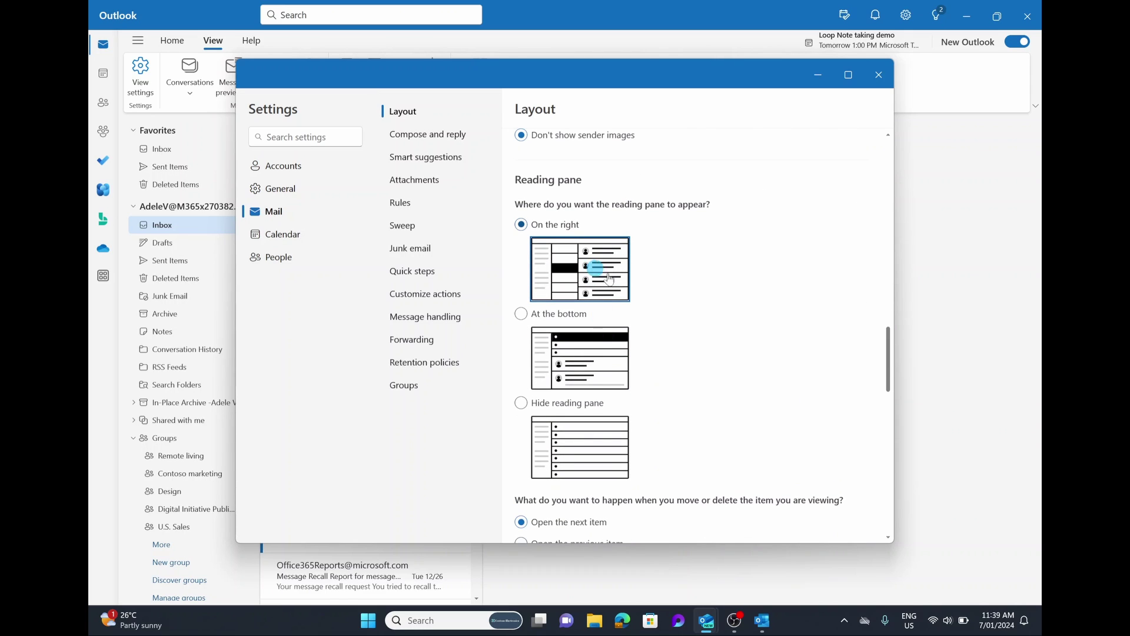
{"action": "left_click", "coordinate": [604, 465]}
{"action": "scroll", "coordinate": [613, 396], "scroll_direction": "down", "scroll_amount": 5}
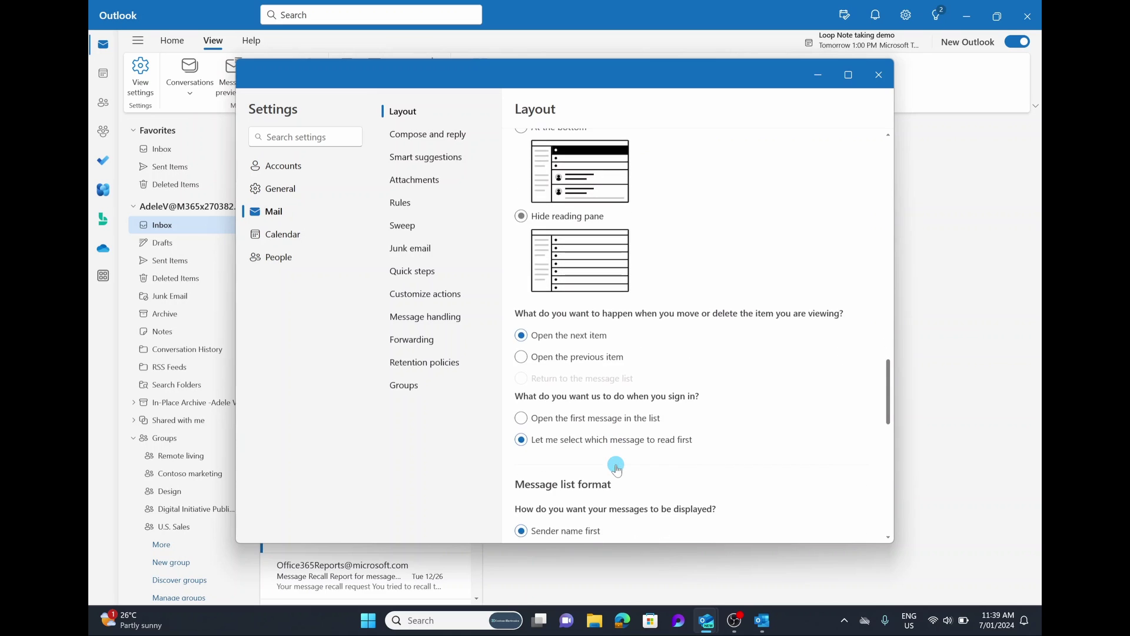
{"action": "scroll", "coordinate": [616, 466], "scroll_direction": "down", "scroll_amount": 12}
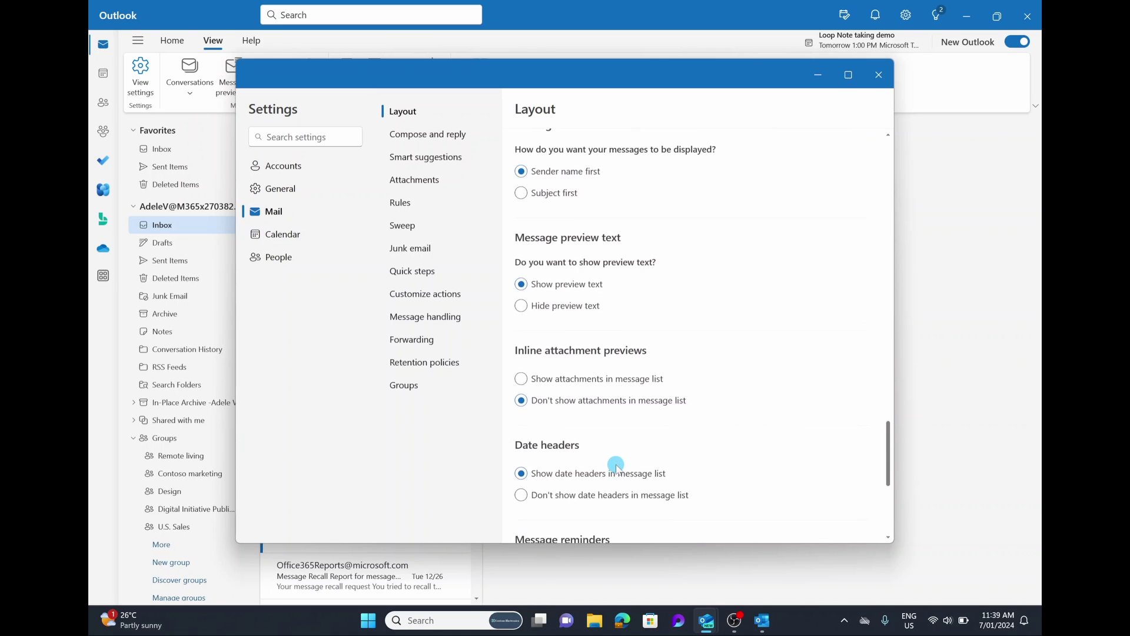
{"action": "scroll", "coordinate": [616, 466], "scroll_direction": "down", "scroll_amount": 5}
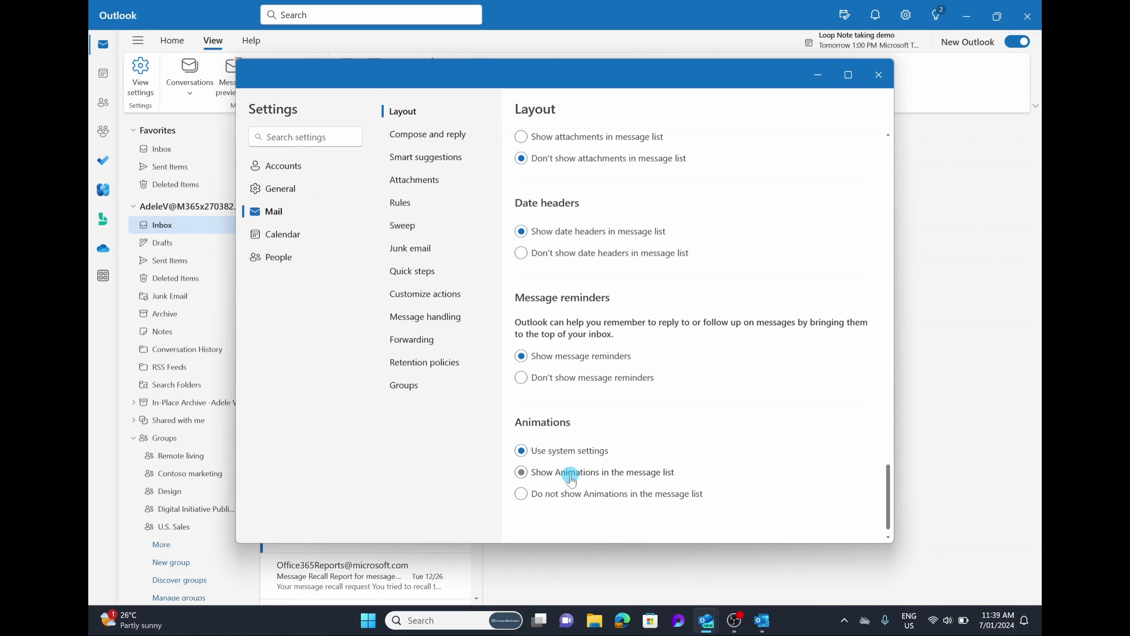
{"action": "left_click", "coordinate": [578, 500]}
{"action": "left_click", "coordinate": [878, 75]}
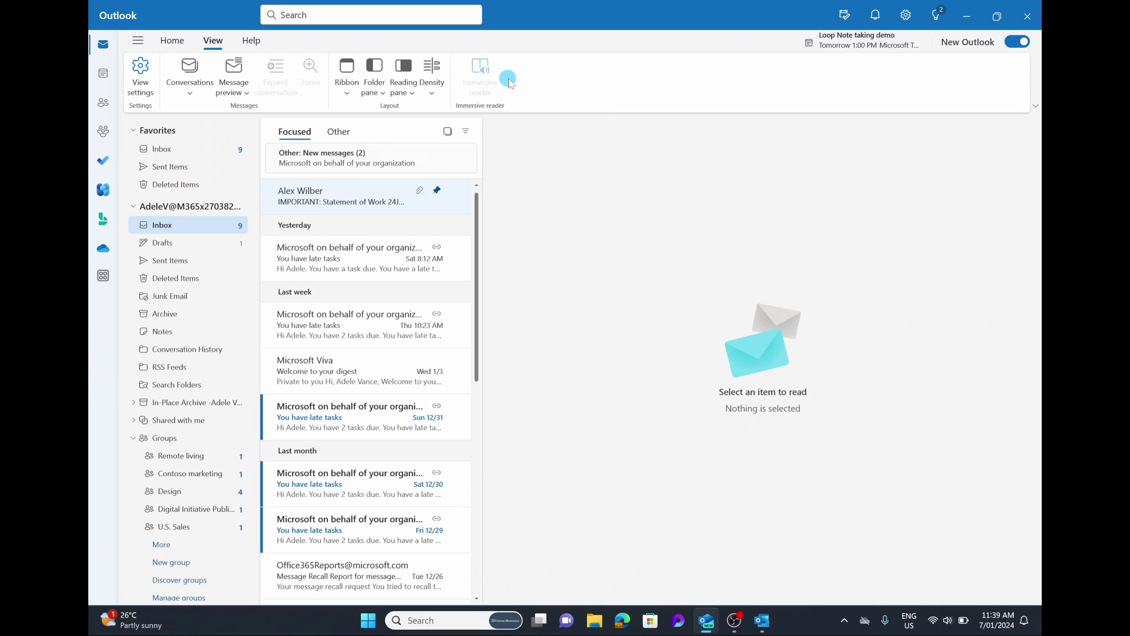
Reopen the view settings, skim the Layout options, and close them again
{"action": "left_click", "coordinate": [140, 85]}
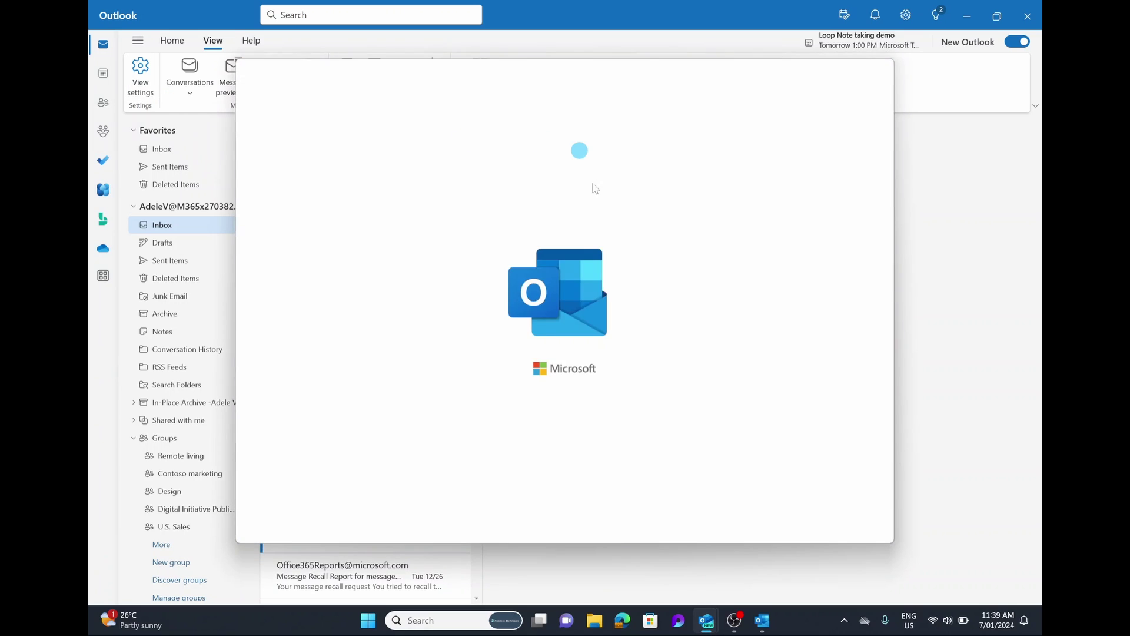
{"action": "left_click_drag", "start_coordinate": [888, 170], "coordinate": [889, 320]}
{"action": "left_click", "coordinate": [878, 75]}
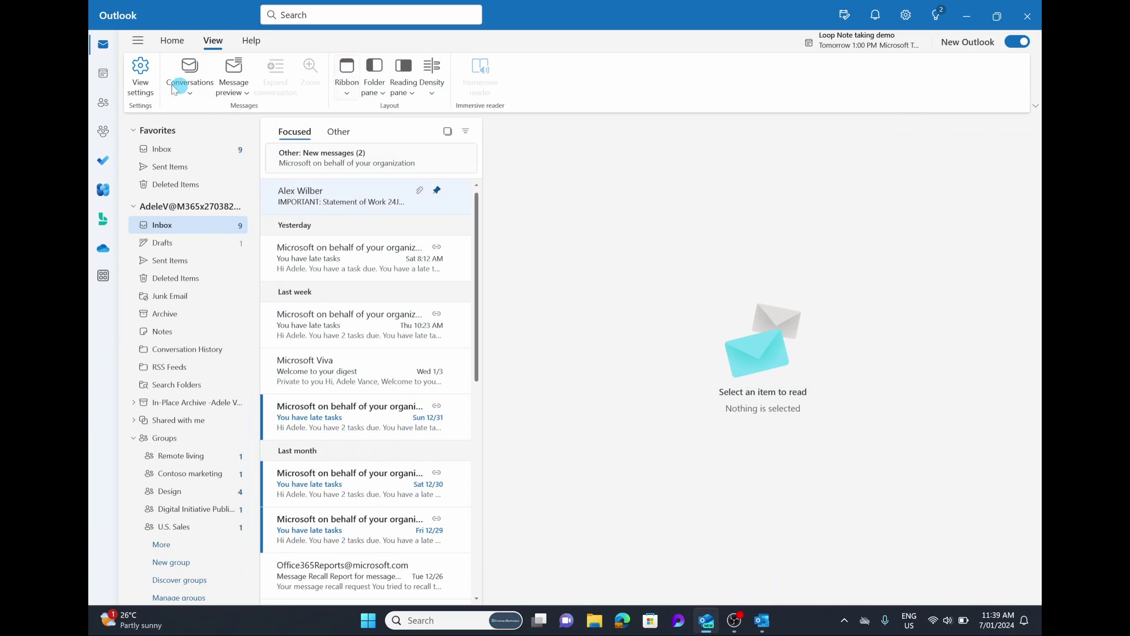
Show each message separately in the message list, and return to grouping messages into conversations
{"action": "left_click", "coordinate": [183, 90]}
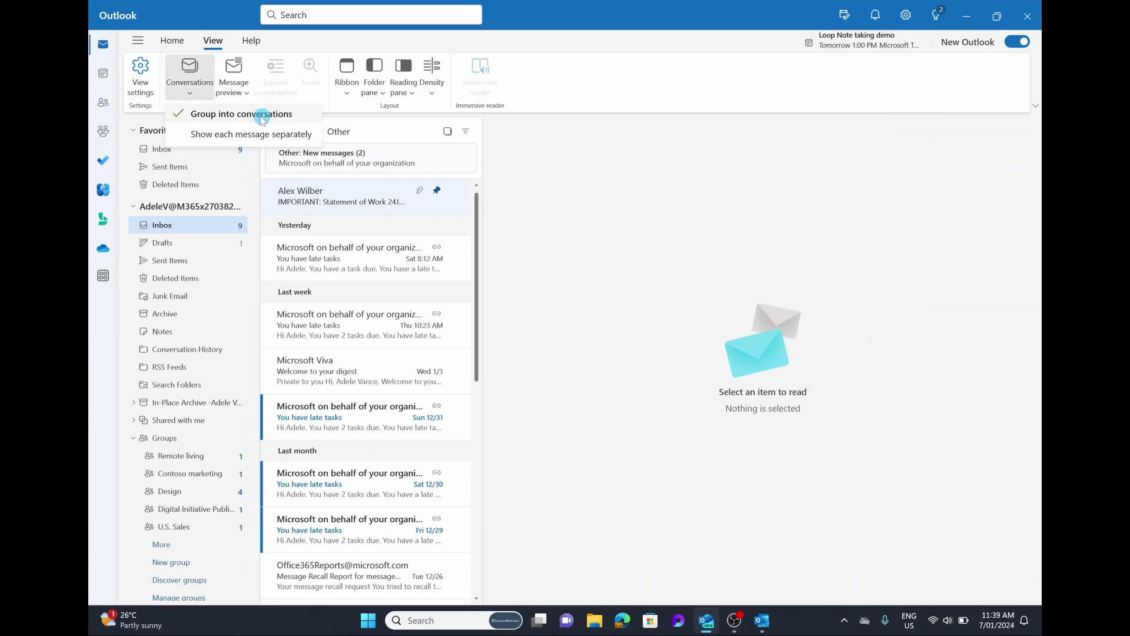
{"action": "left_click", "coordinate": [252, 133]}
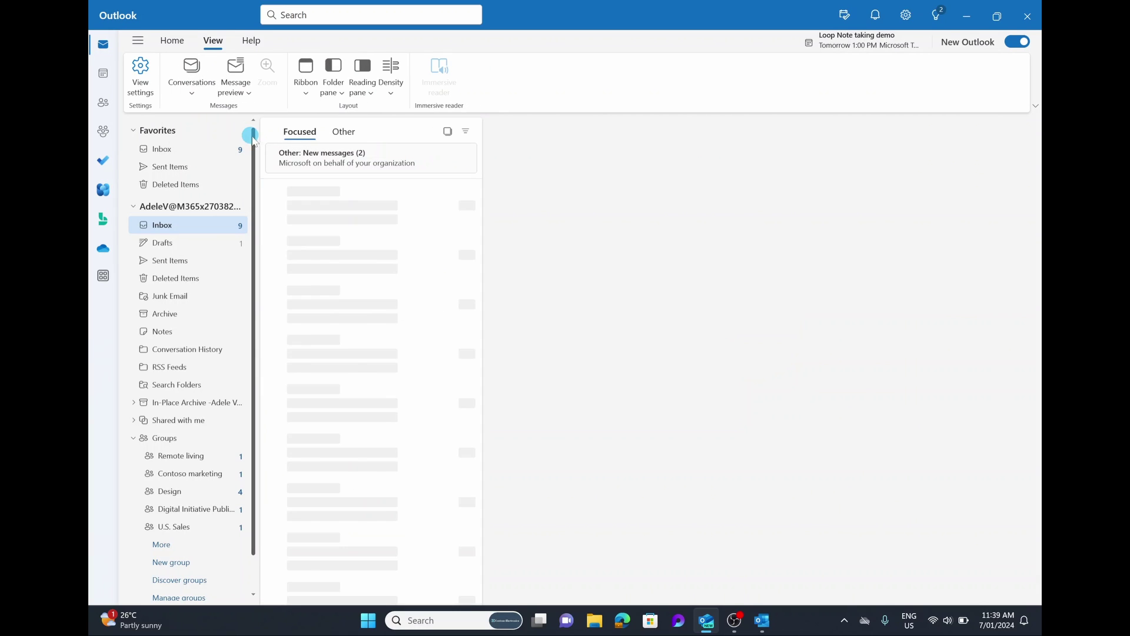
{"action": "left_click", "coordinate": [190, 91]}
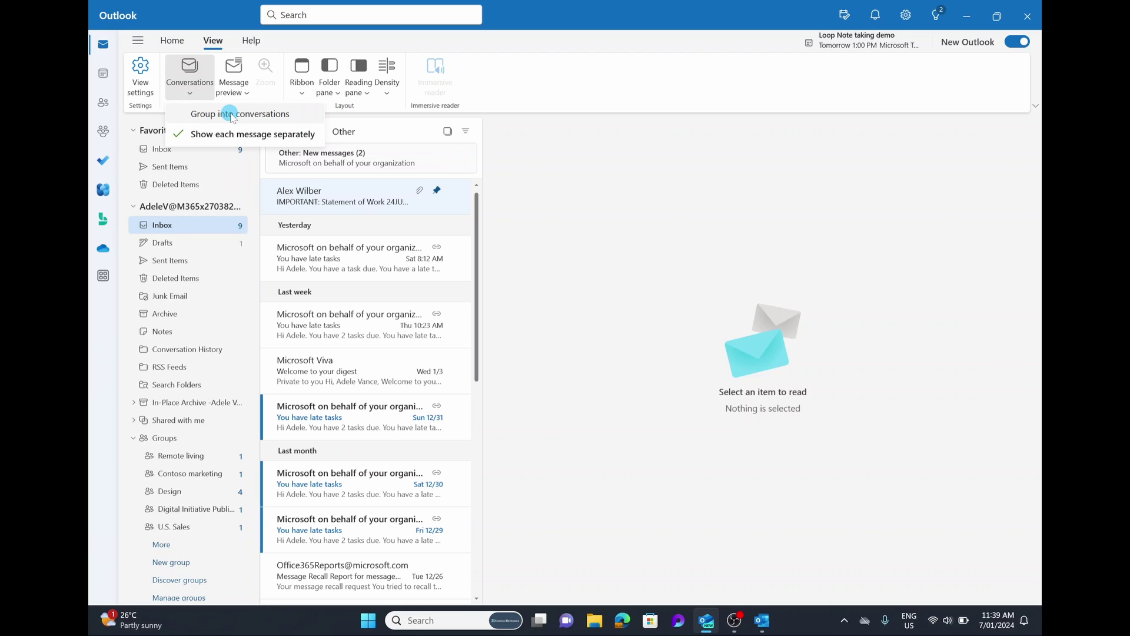
{"action": "left_click", "coordinate": [234, 115]}
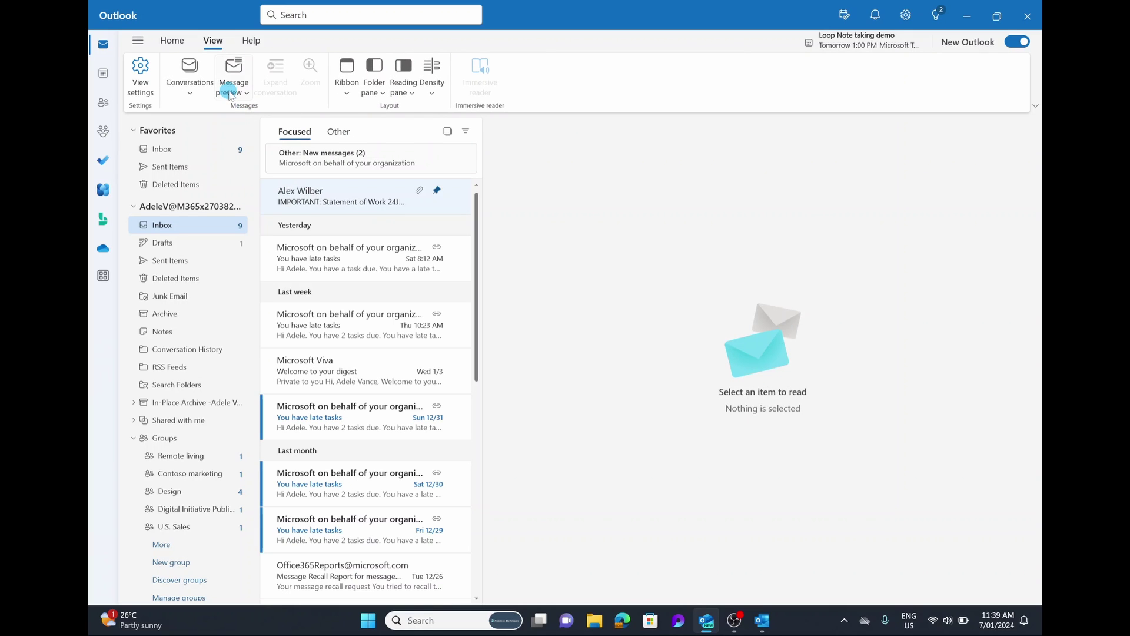
Check the message preview text options, and open the "You have late tasks" email listed under Yesterday
{"action": "left_click", "coordinate": [233, 86]}
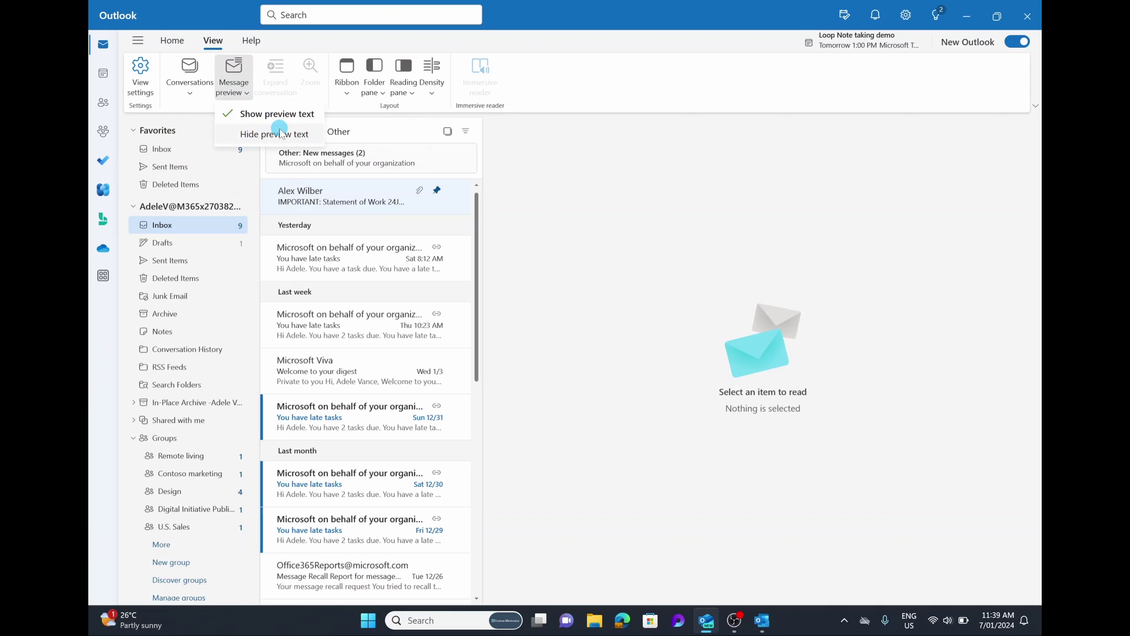
{"action": "left_click", "coordinate": [328, 251]}
{"action": "left_click", "coordinate": [364, 247]}
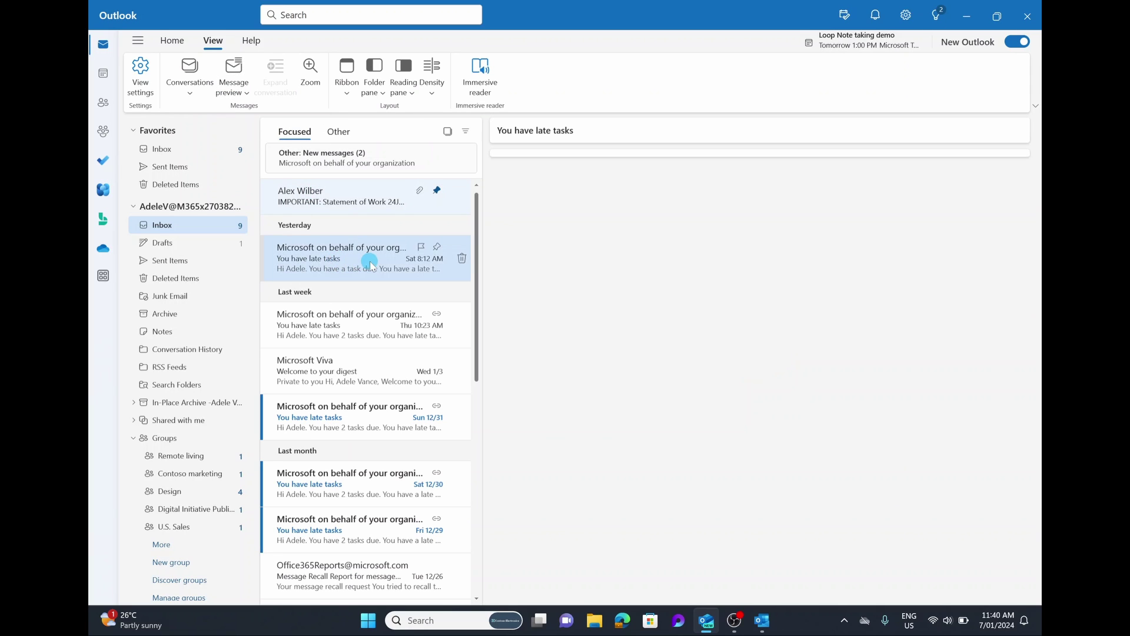
Hide the preview text in the message list, and show it again
{"action": "left_click", "coordinate": [233, 86]}
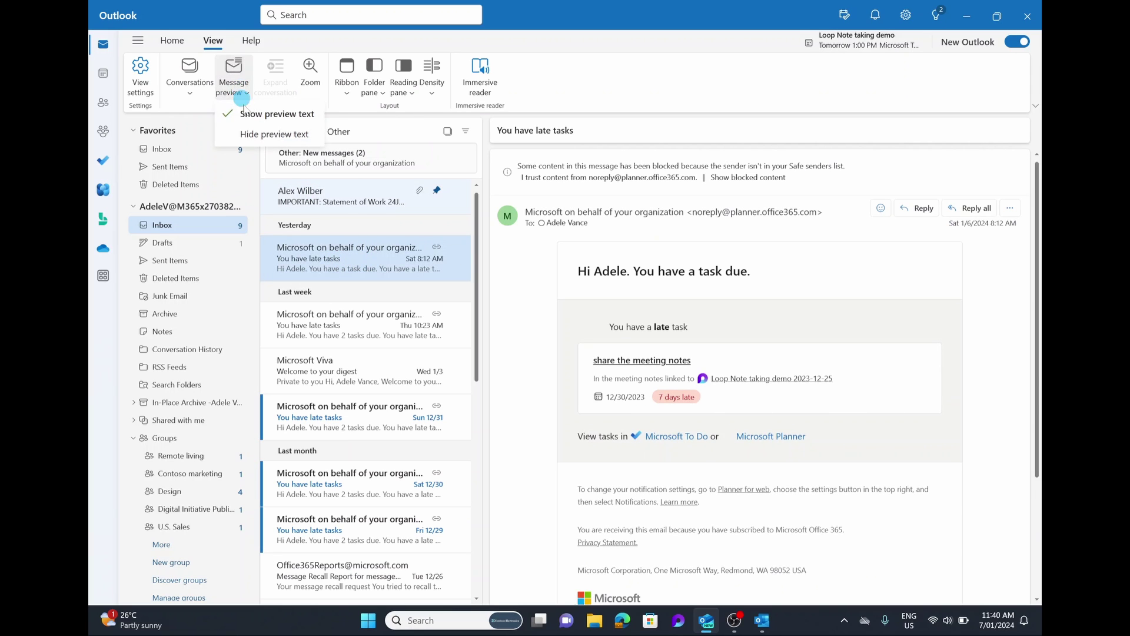
{"action": "left_click", "coordinate": [258, 133]}
{"action": "left_click", "coordinate": [231, 84]}
{"action": "left_click", "coordinate": [253, 115]}
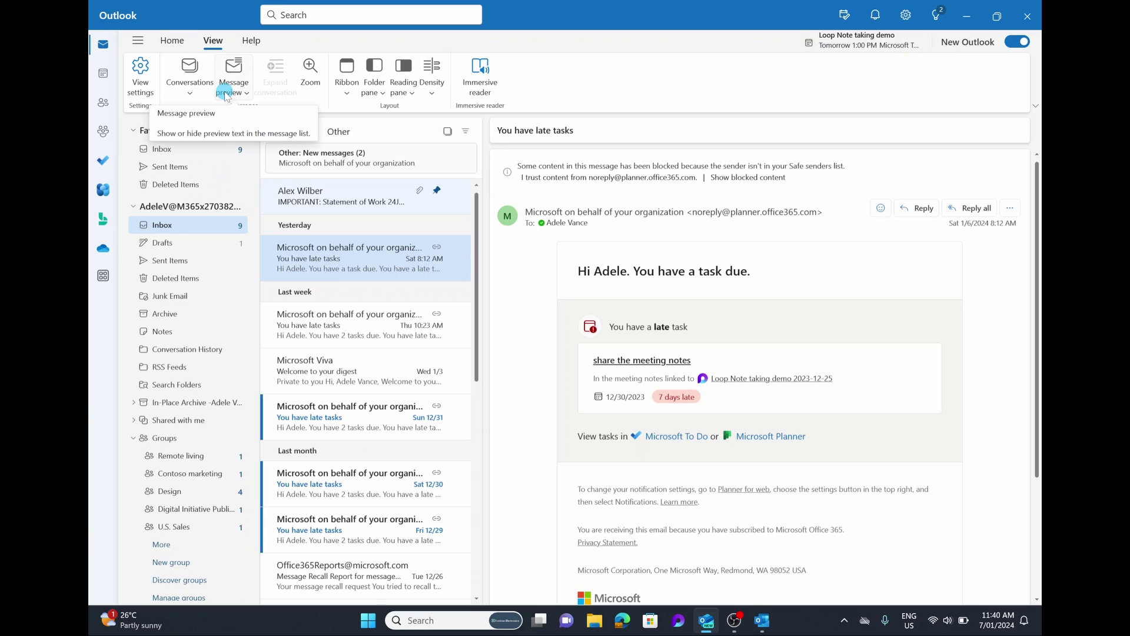
Zoom the open message to 150%, return it to 100%, and close the zoom controls
{"action": "left_click", "coordinate": [308, 74]}
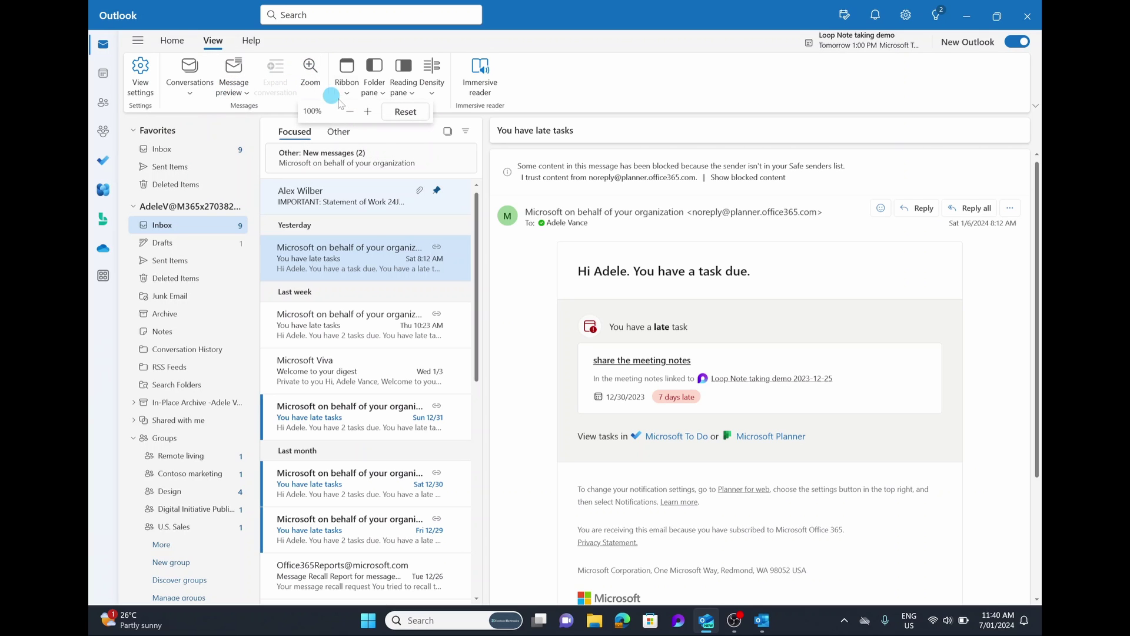
{"action": "left_click", "coordinate": [370, 112]}
{"action": "left_click", "coordinate": [349, 113]}
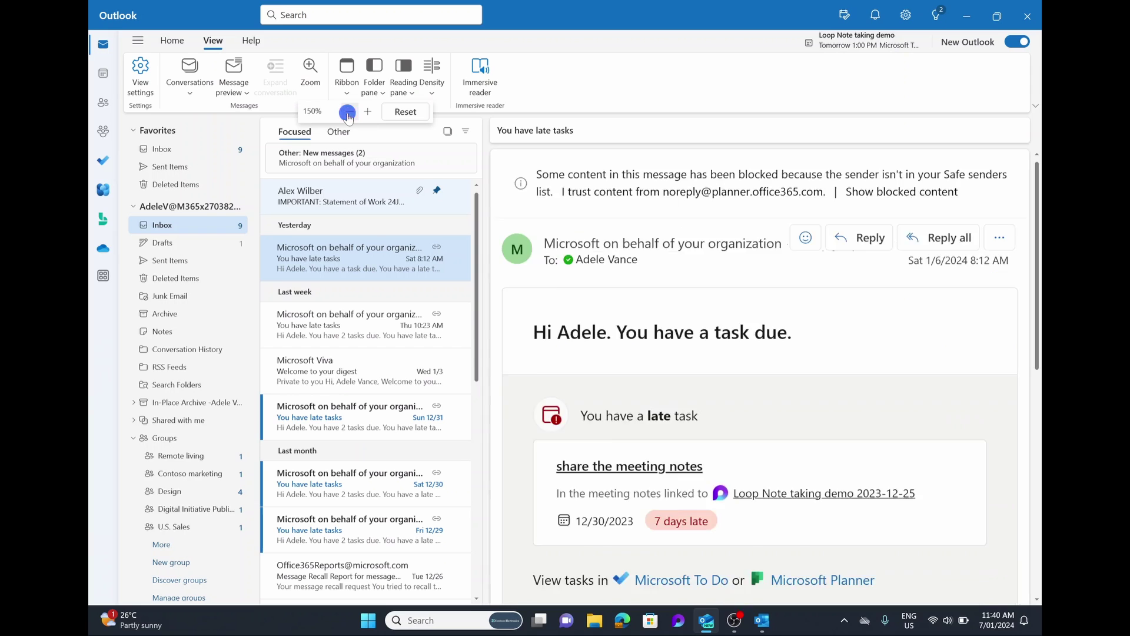
{"action": "left_click", "coordinate": [348, 112]}
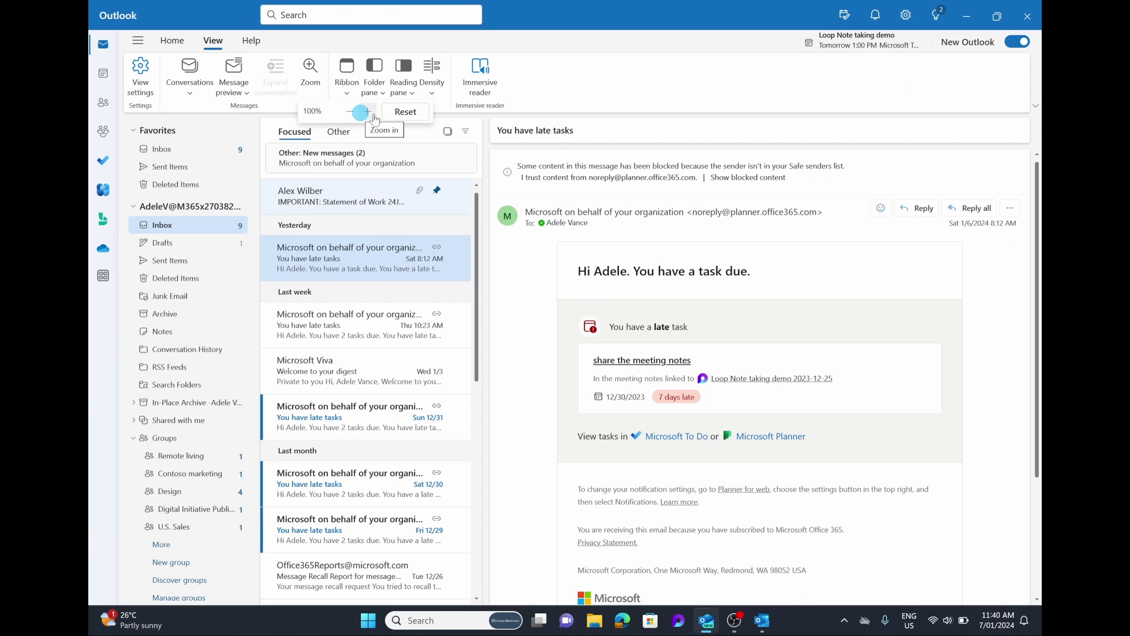
{"action": "left_click", "coordinate": [591, 98]}
Switch to the simplified ribbon, and restore the classic ribbon
{"action": "left_click", "coordinate": [346, 77]}
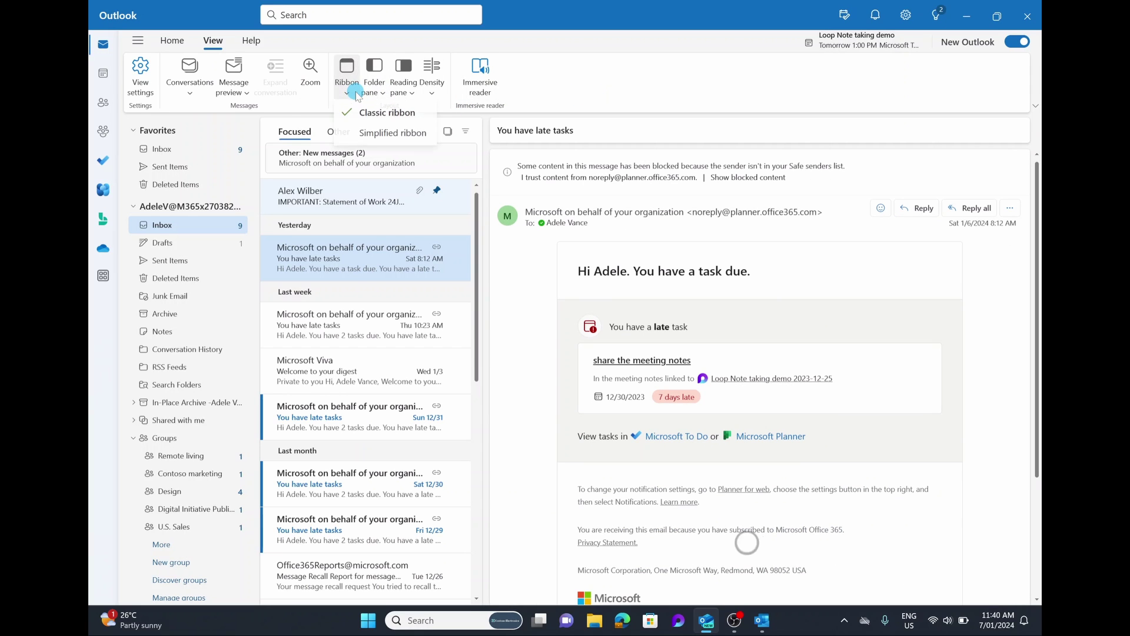
{"action": "left_click", "coordinate": [378, 135]}
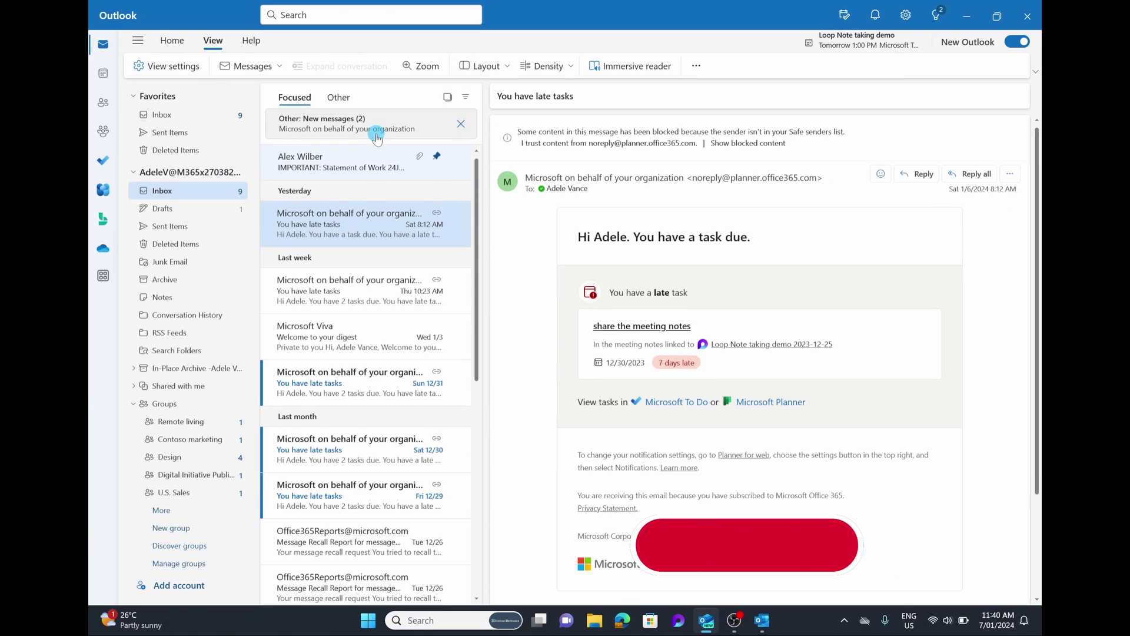
{"action": "left_click", "coordinate": [1034, 74]}
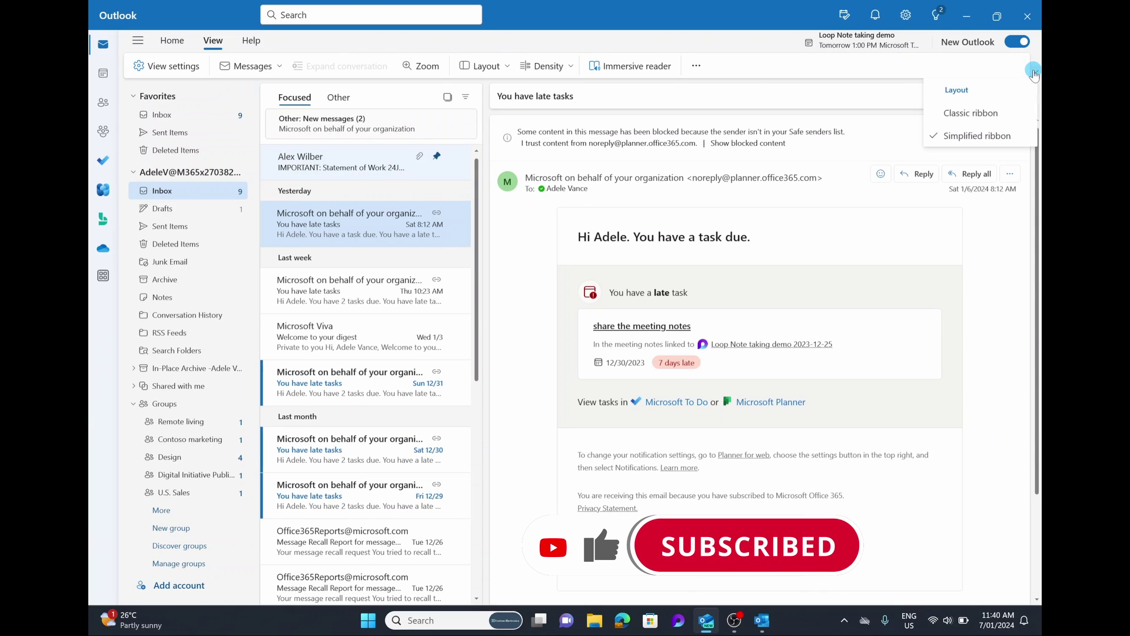
{"action": "left_click", "coordinate": [967, 112]}
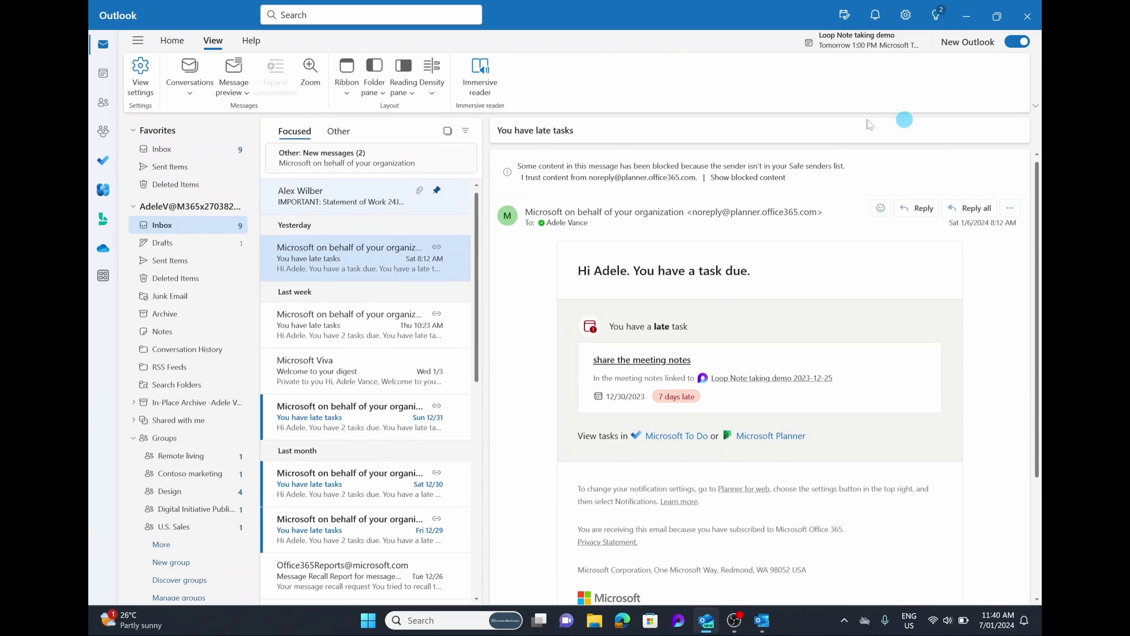
{"action": "left_click", "coordinate": [349, 89]}
Hide the folder pane, and bring it back with the navigation pane toggle
{"action": "left_click", "coordinate": [376, 86]}
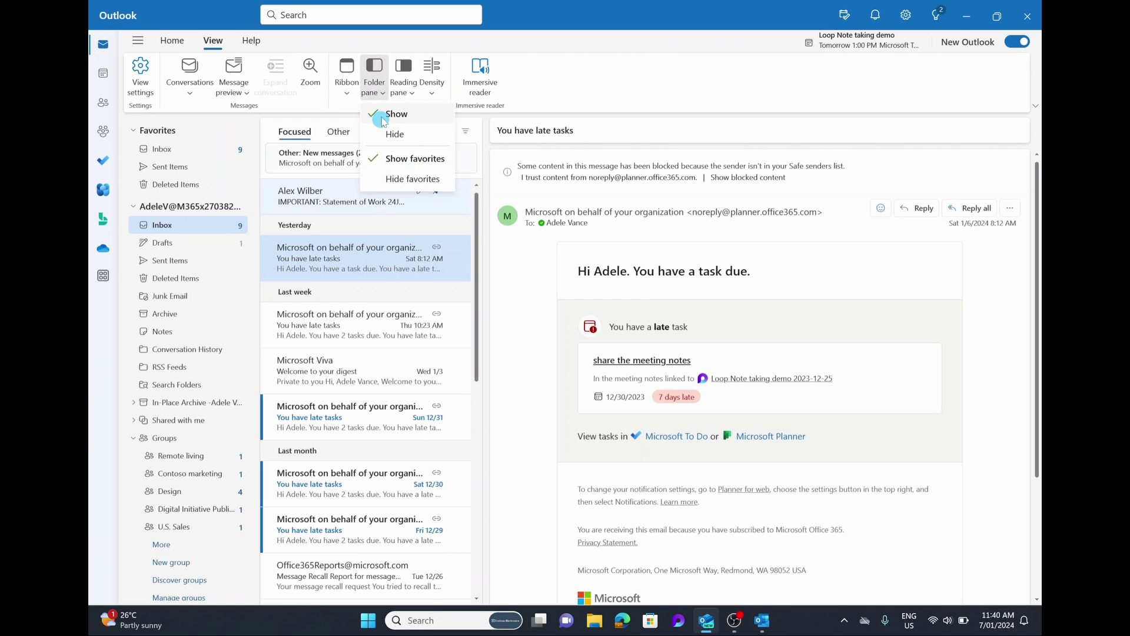
{"action": "left_click", "coordinate": [395, 134]}
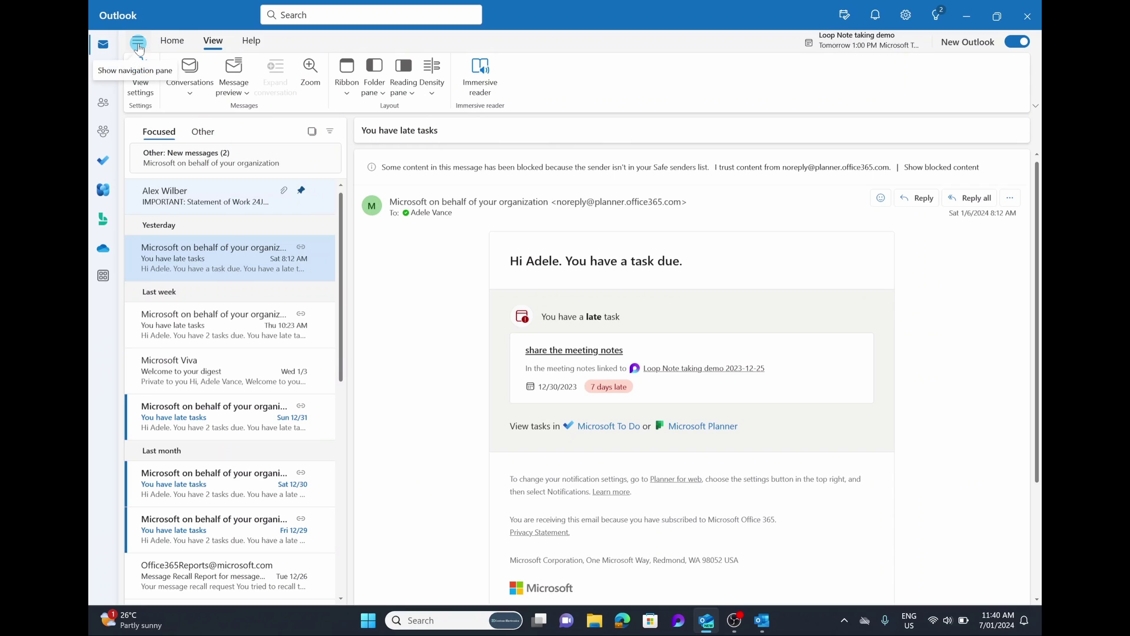
{"action": "left_click", "coordinate": [139, 45]}
Hide the folder pane again, restore it through its layout options, and check the options for favorites
{"action": "left_click", "coordinate": [374, 87]}
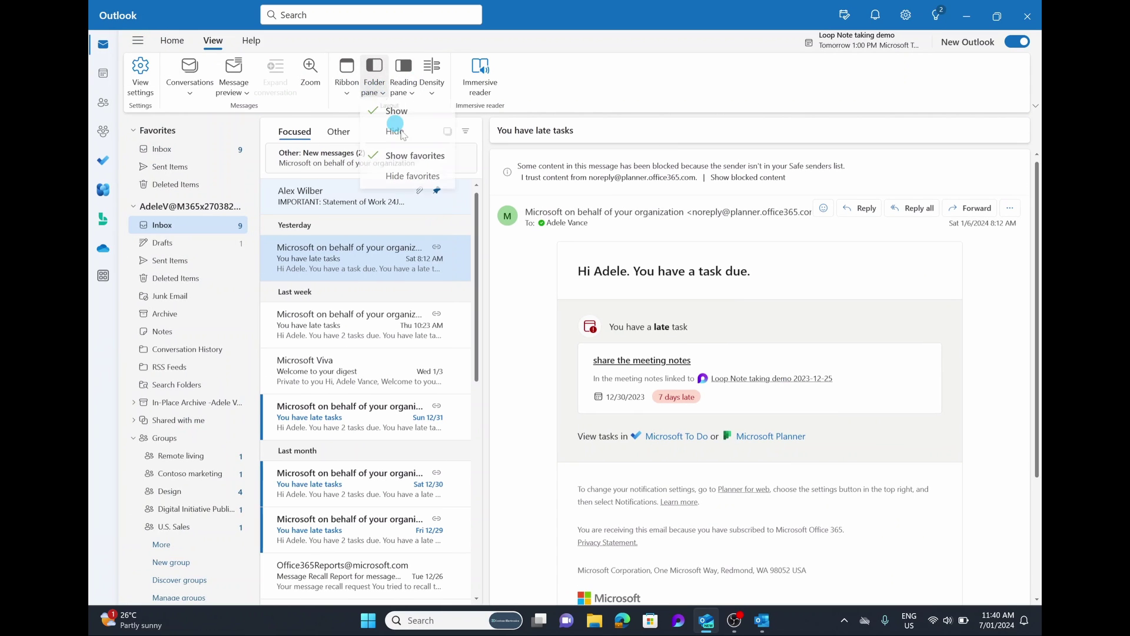
{"action": "left_click", "coordinate": [402, 135]}
{"action": "left_click", "coordinate": [375, 82]}
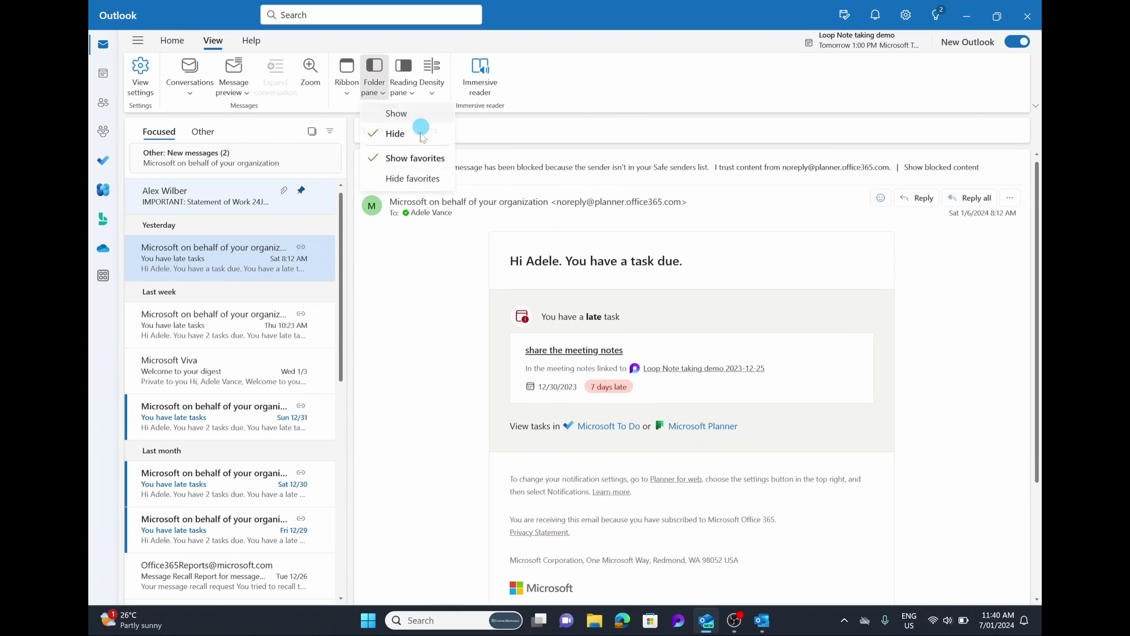
{"action": "left_click", "coordinate": [412, 113]}
{"action": "left_click", "coordinate": [377, 94]}
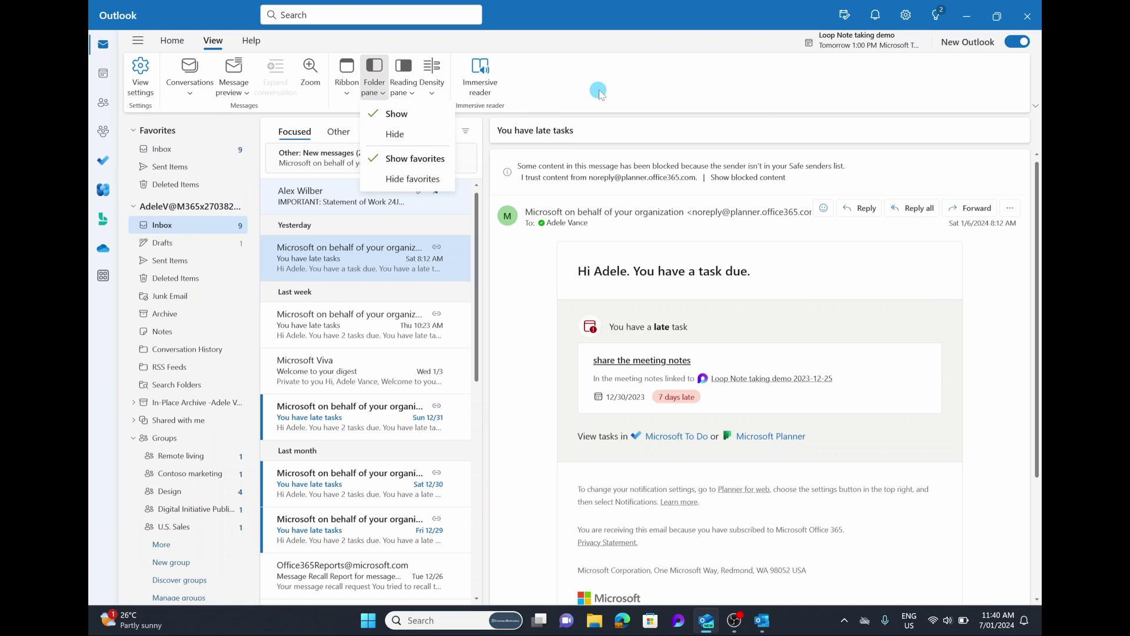
Try the reading pane on the bottom and hidden, and return it to the right
{"action": "left_click", "coordinate": [419, 94]}
{"action": "left_click", "coordinate": [429, 115]}
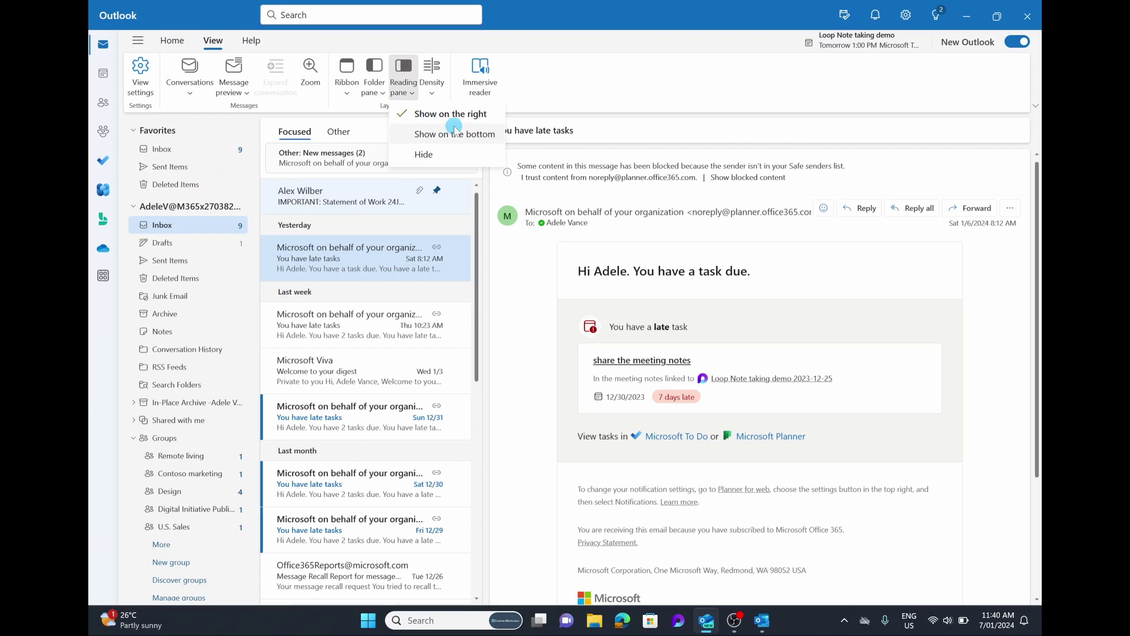
{"action": "left_click", "coordinate": [453, 135]}
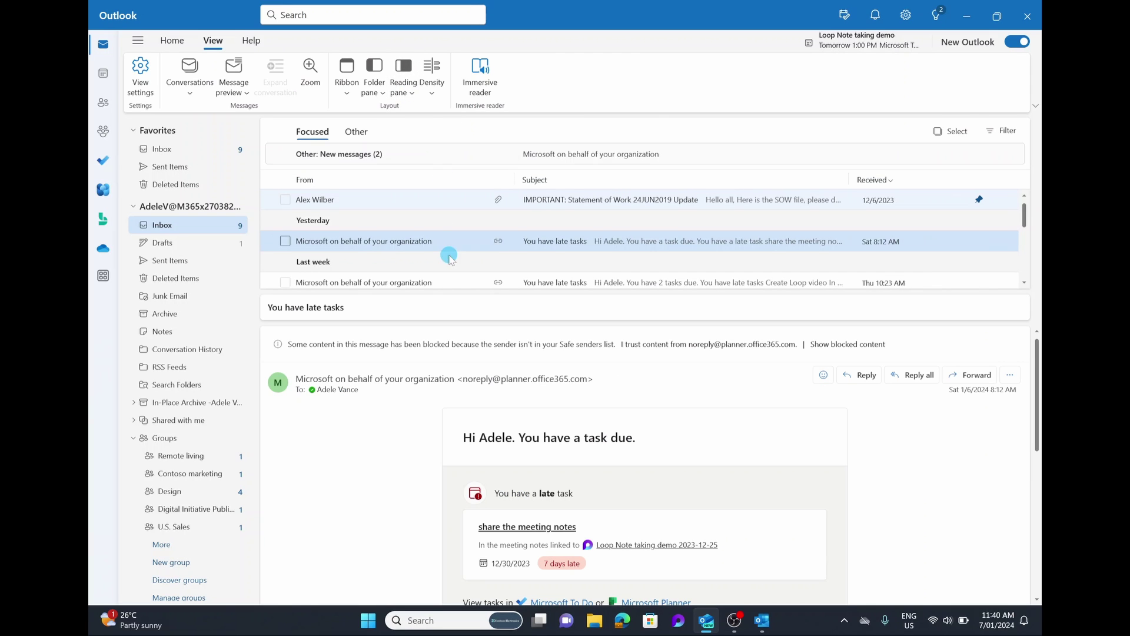
{"action": "left_click", "coordinate": [404, 88]}
{"action": "left_click", "coordinate": [424, 152]}
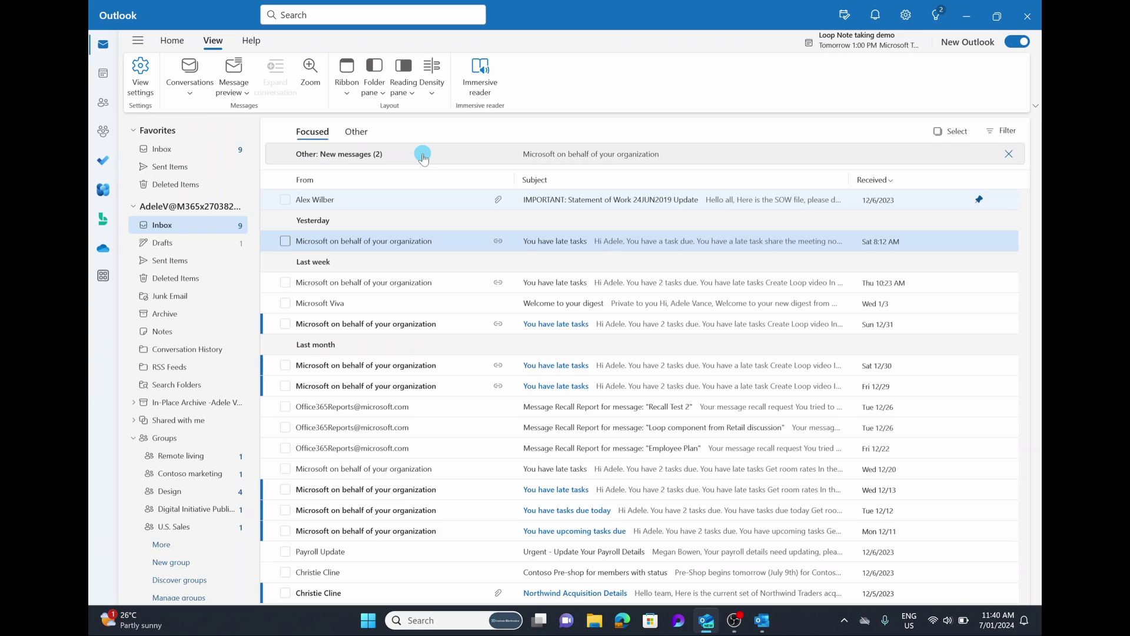
{"action": "left_click", "coordinate": [408, 94]}
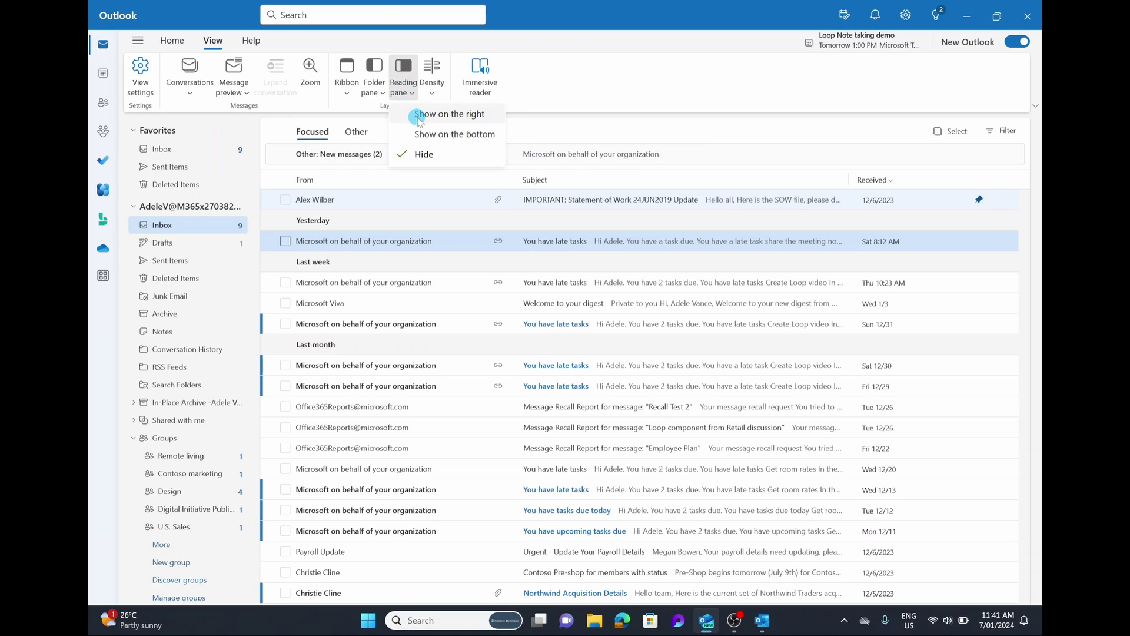
{"action": "left_click", "coordinate": [420, 115]}
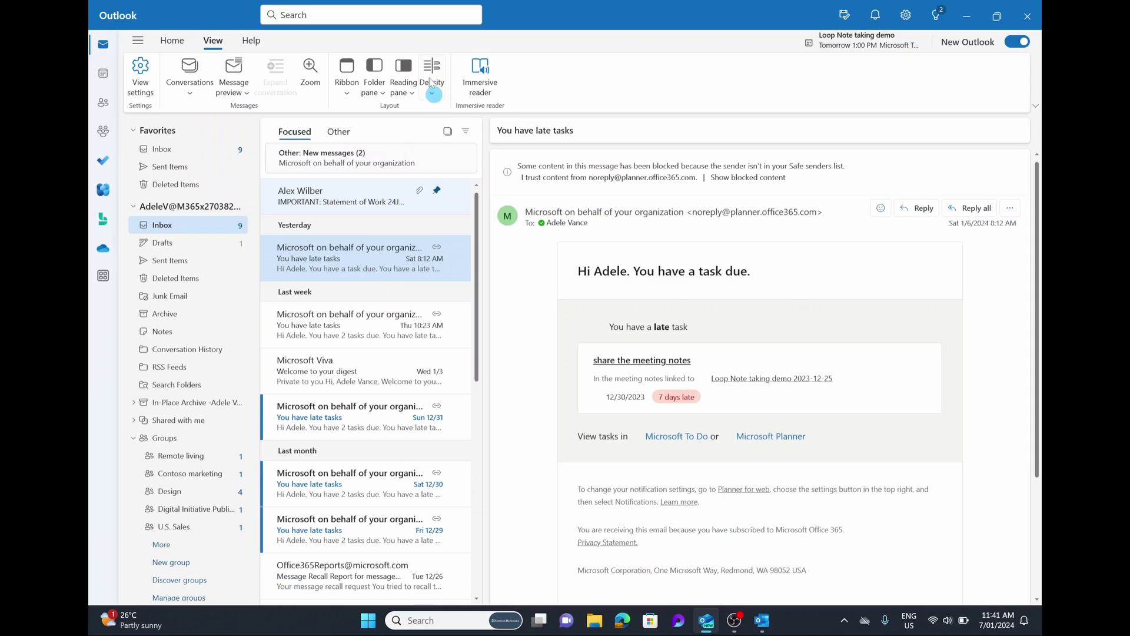
Try the Roomy and Compact display densities, and return to Cozy
{"action": "left_click", "coordinate": [444, 91]}
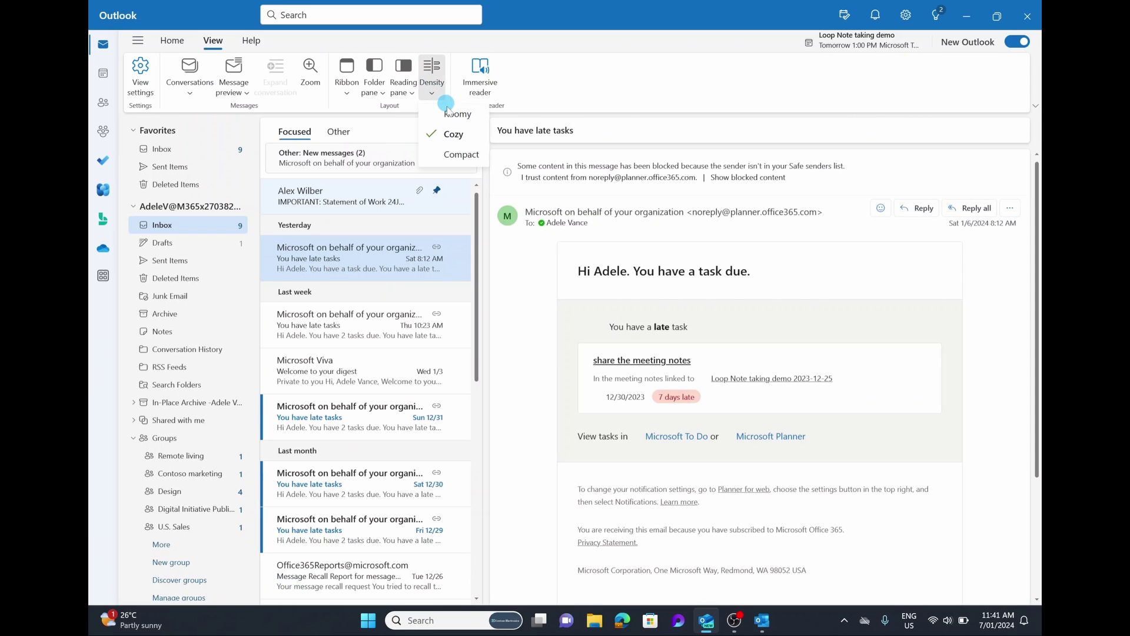
{"action": "left_click", "coordinate": [451, 114]}
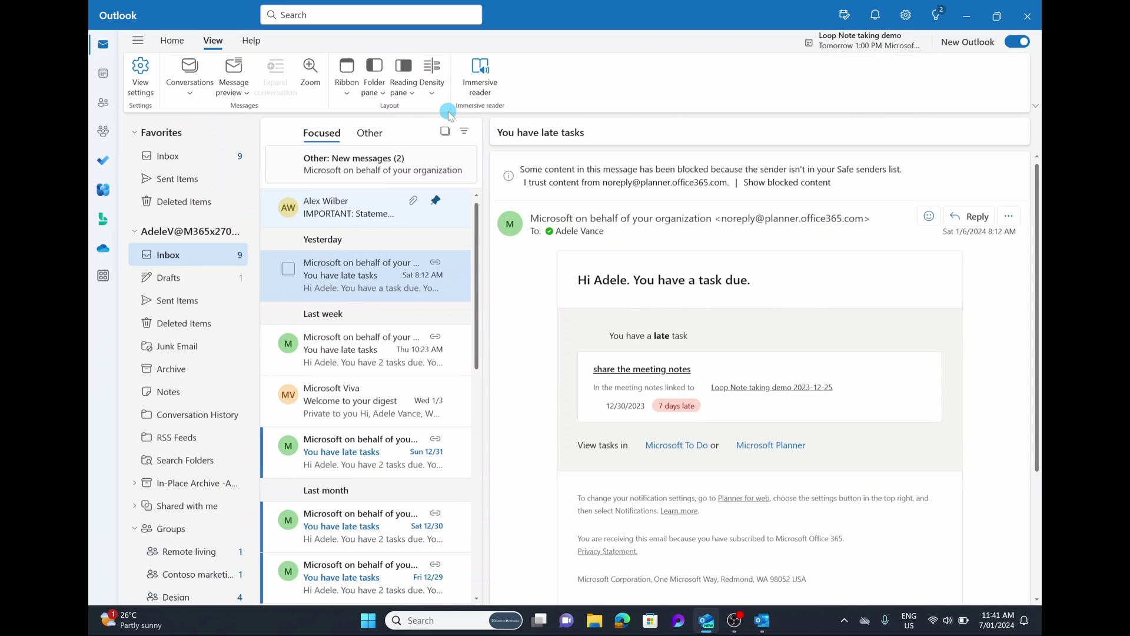
{"action": "left_click", "coordinate": [427, 94]}
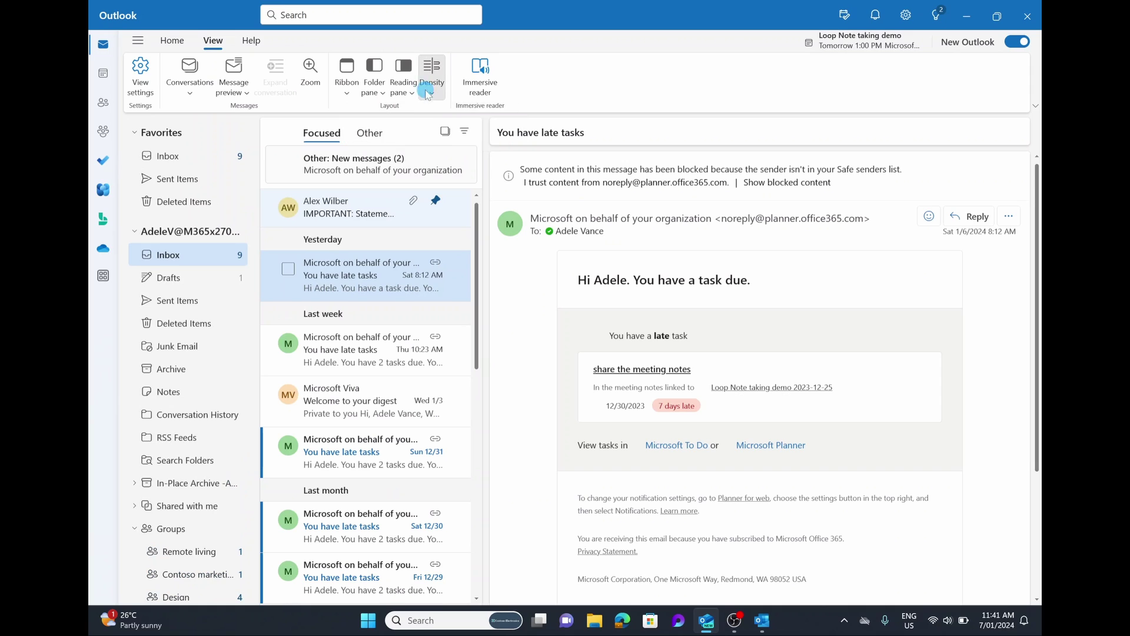
{"action": "left_click", "coordinate": [452, 152]}
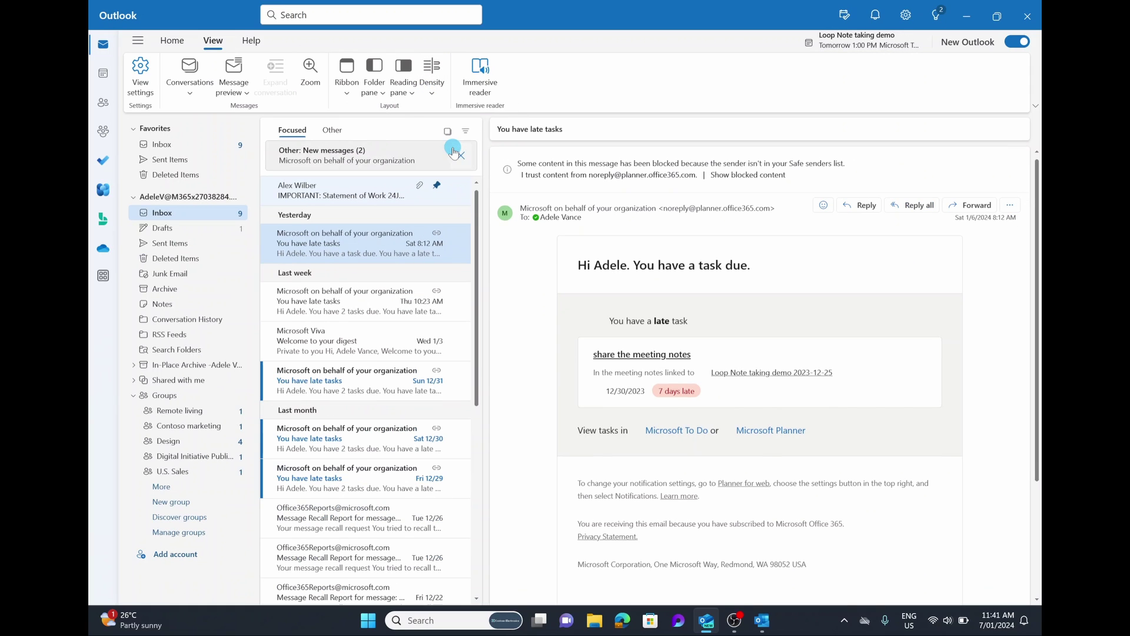
{"action": "left_click", "coordinate": [433, 88]}
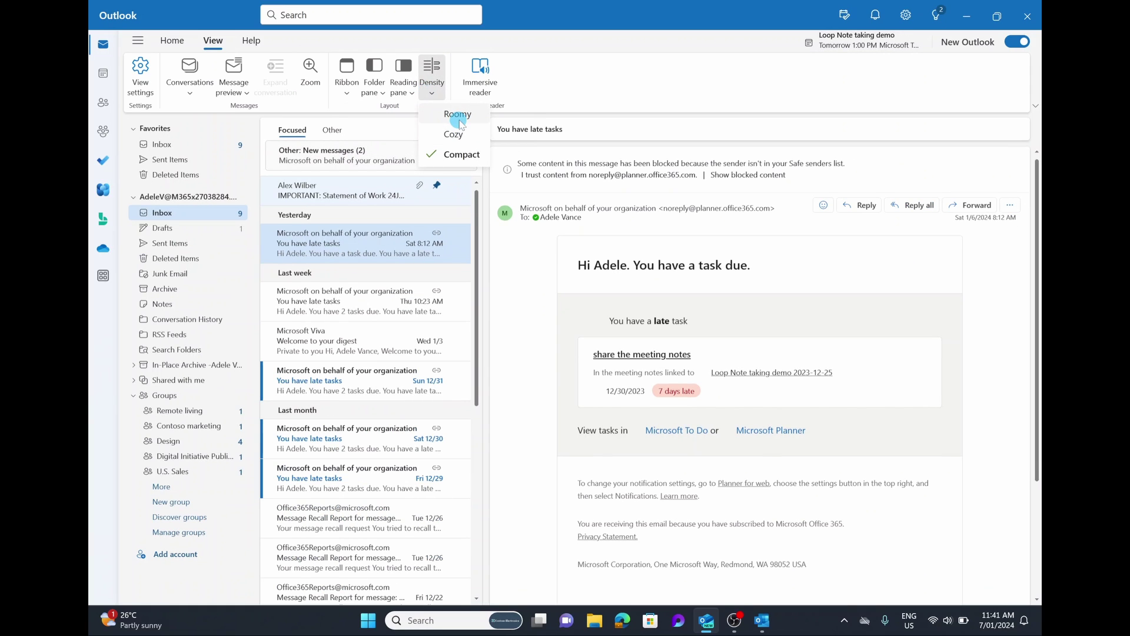
{"action": "left_click", "coordinate": [460, 117]}
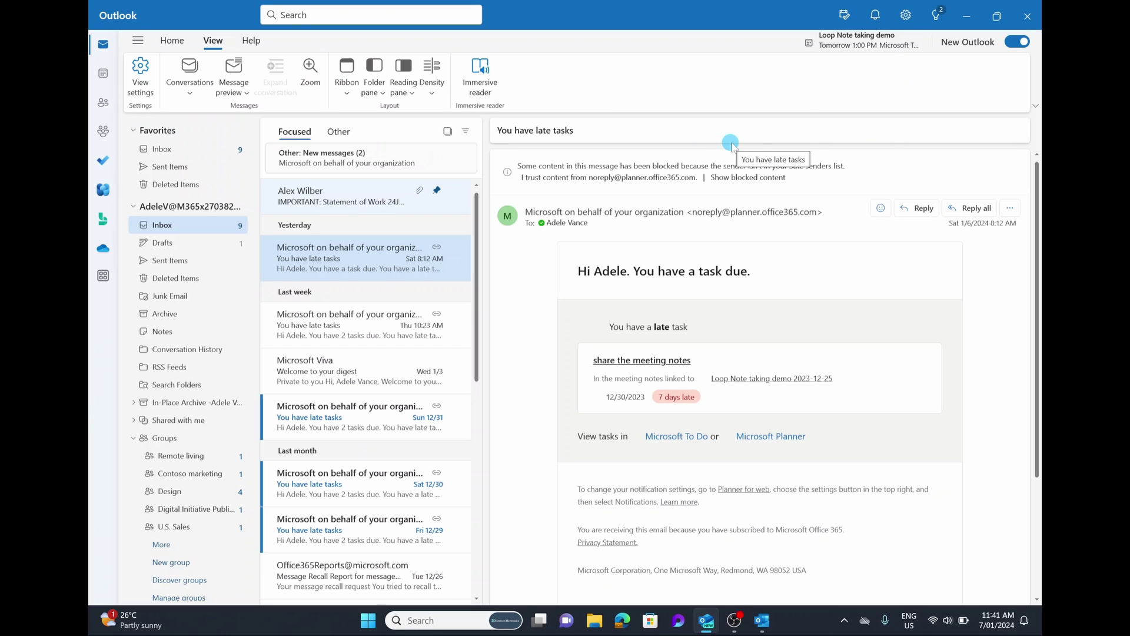
View the upcoming "Loop Note taking demo" meeting details, go back to the My Day pane, and close it
{"action": "left_click", "coordinate": [865, 43]}
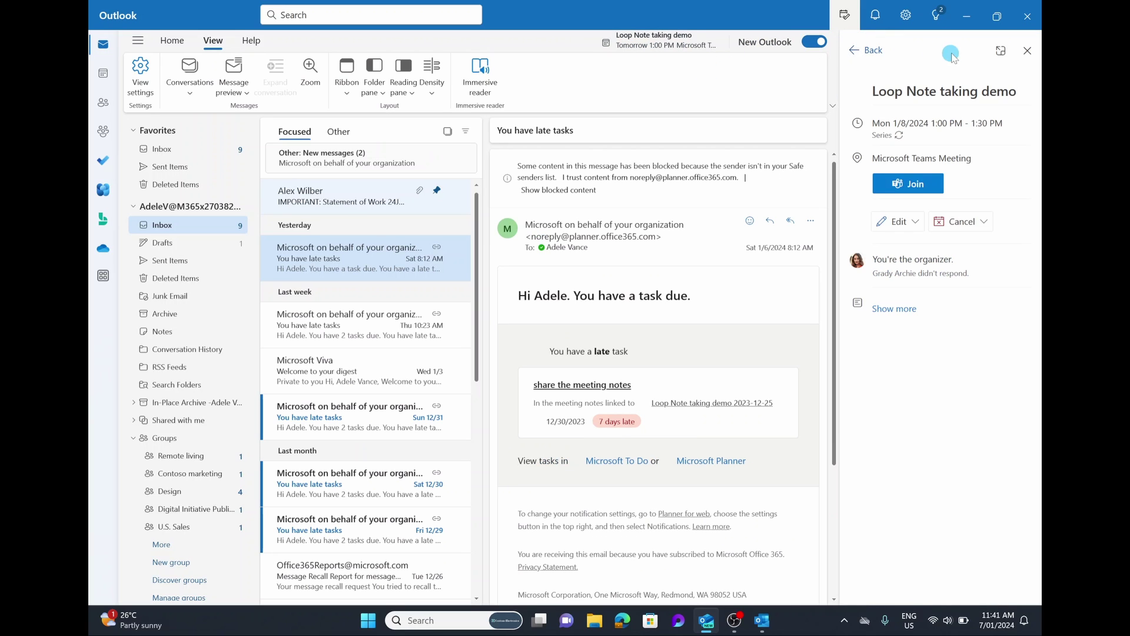
{"action": "left_click", "coordinate": [862, 51]}
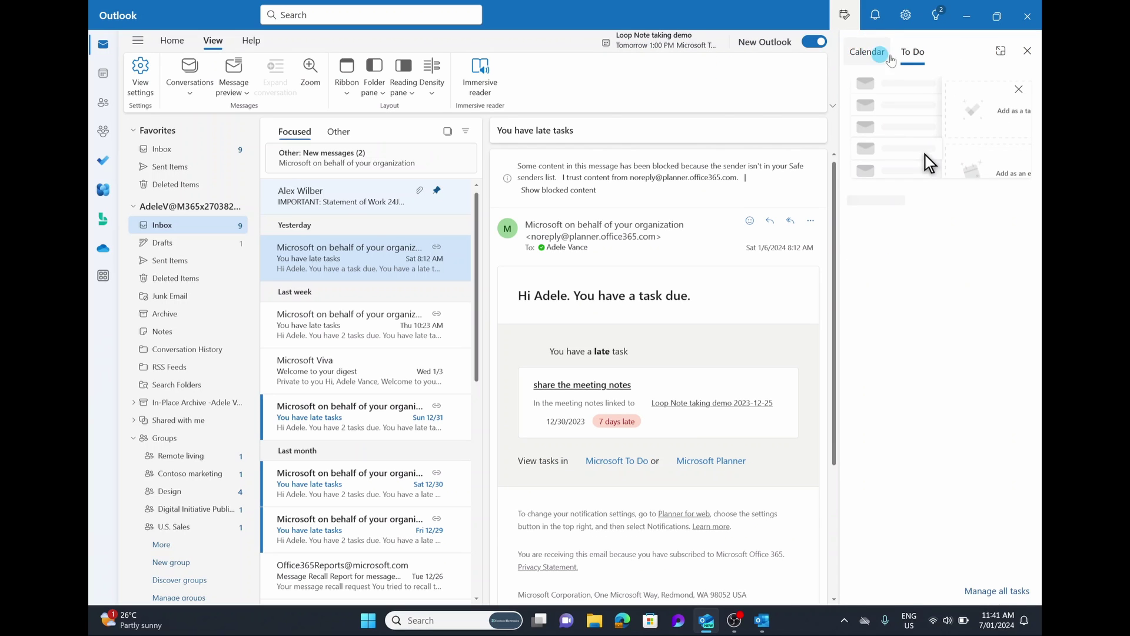
{"action": "left_click", "coordinate": [1027, 51]}
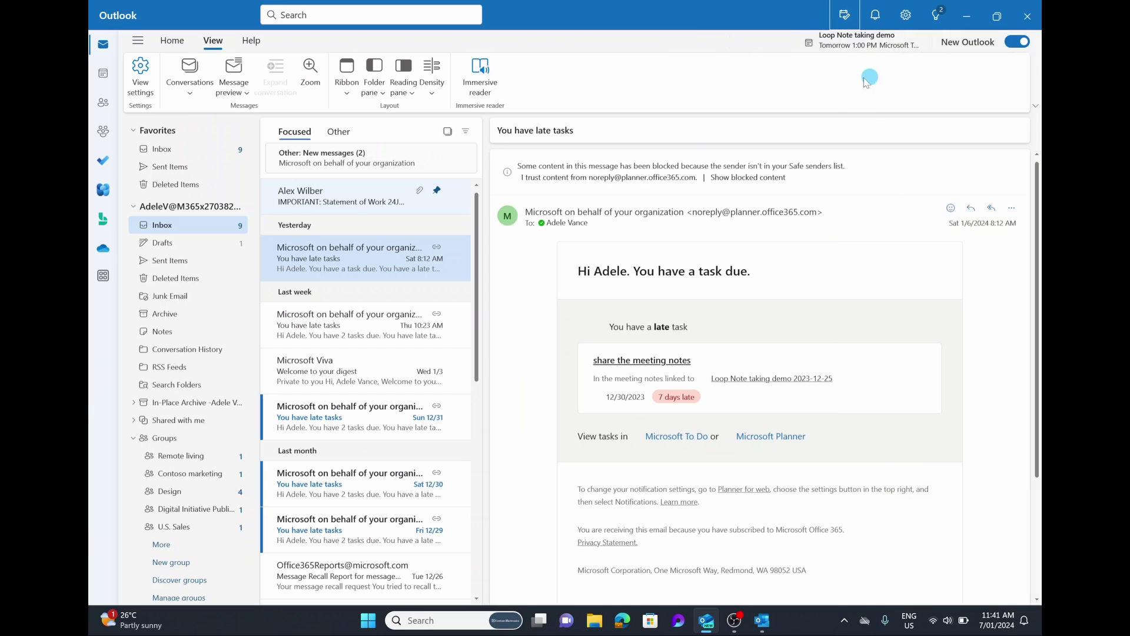
Reopen the My Day pane to view its To Do list, and close the pane
{"action": "left_click", "coordinate": [844, 22]}
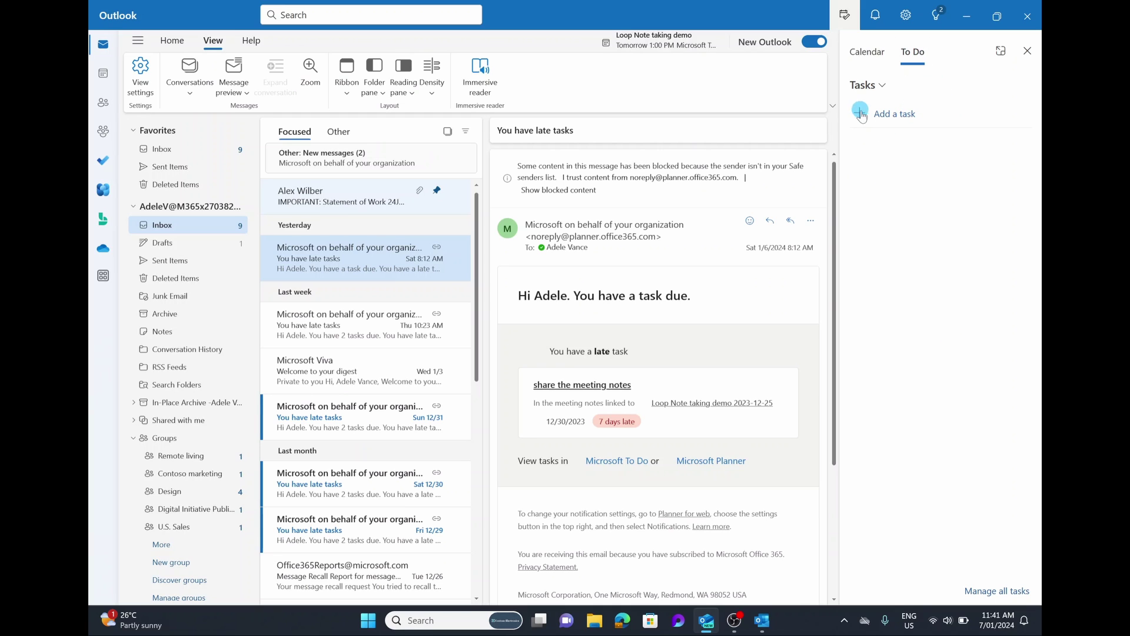
{"action": "left_click", "coordinate": [844, 15]}
{"action": "left_click", "coordinate": [844, 16]}
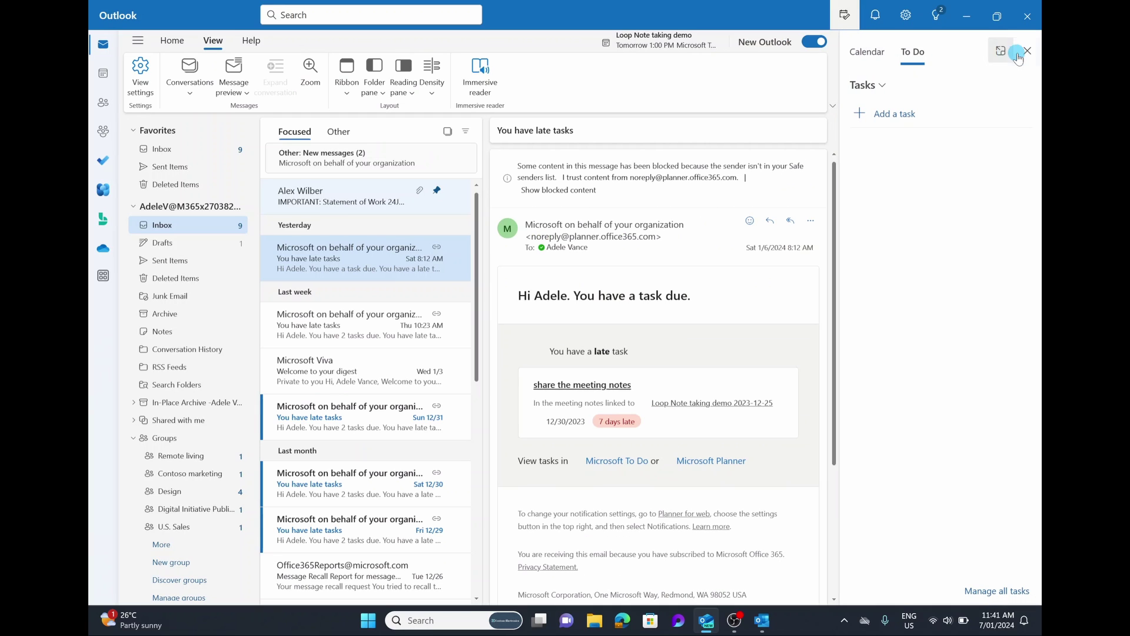
{"action": "left_click", "coordinate": [1000, 54]}
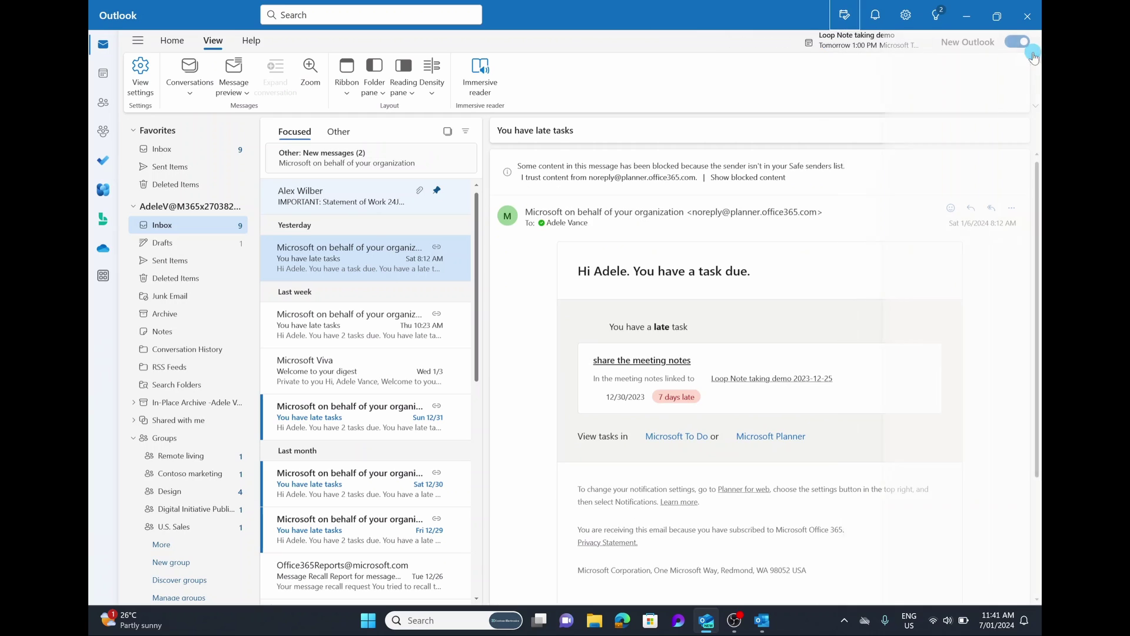
View the notifications pane and the general settings window, closing each one after a look
{"action": "left_click", "coordinate": [875, 15]}
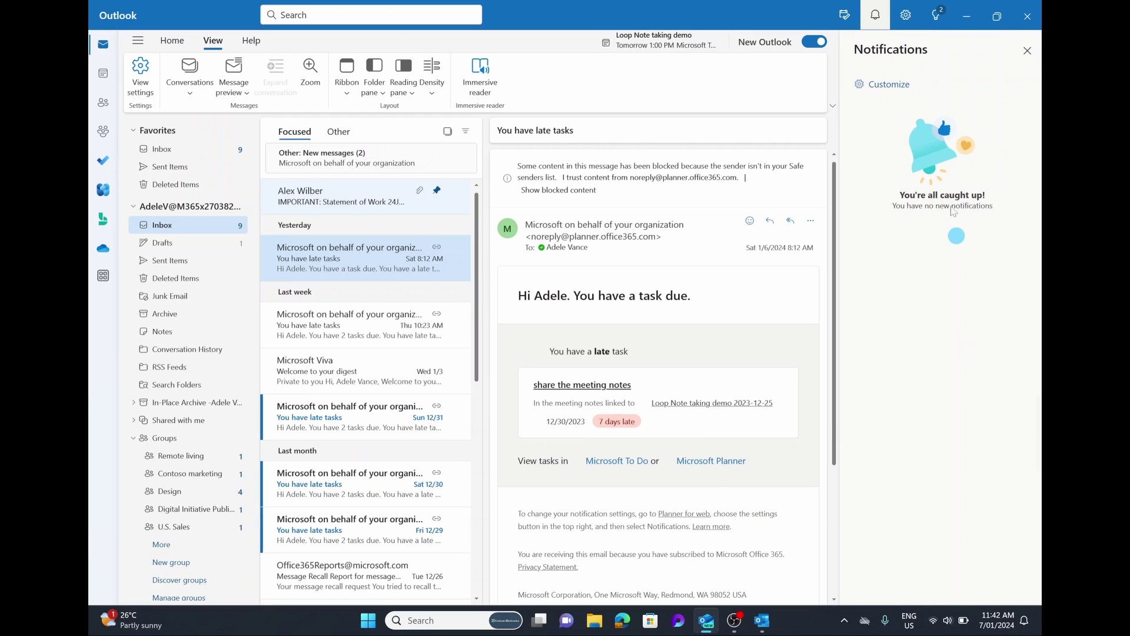
{"action": "left_click", "coordinate": [1027, 51]}
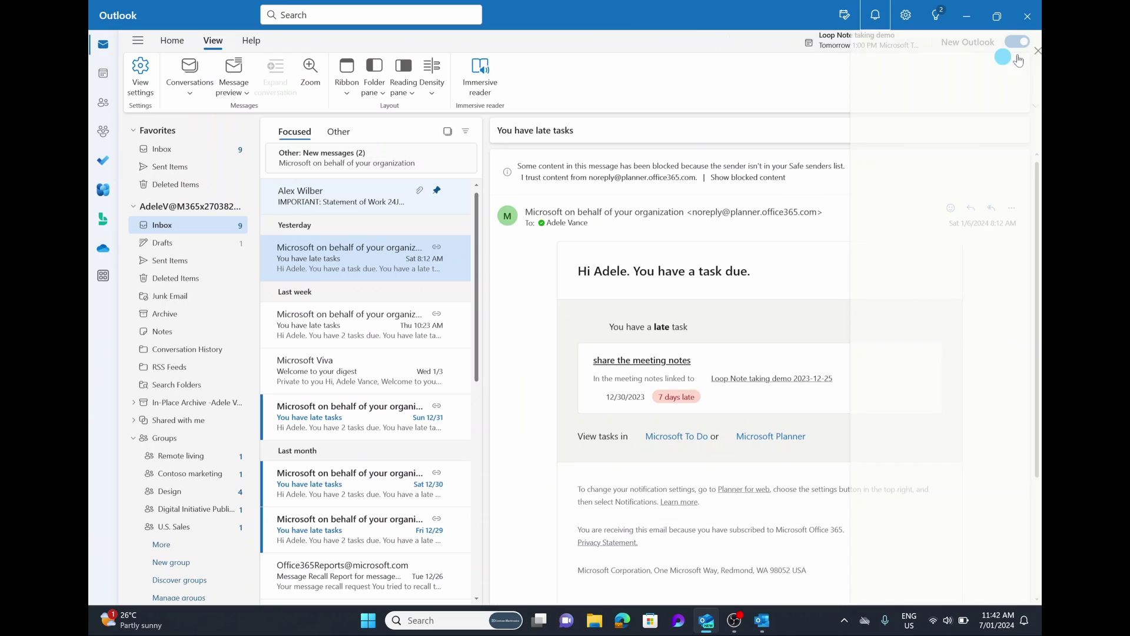
{"action": "left_click", "coordinate": [910, 27]}
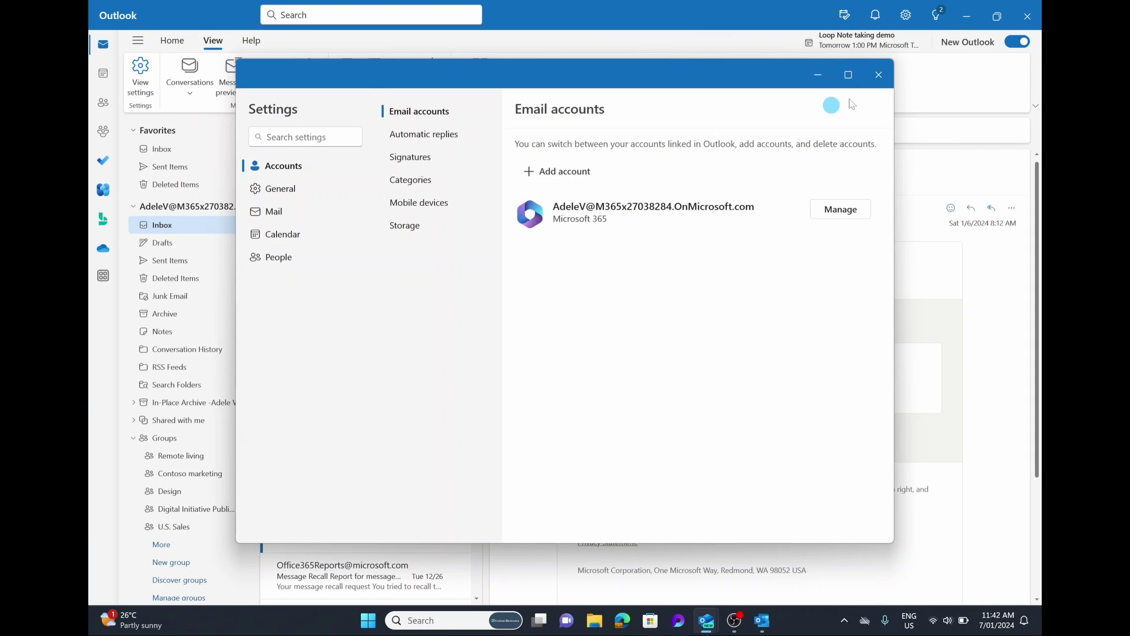
{"action": "left_click", "coordinate": [879, 75]}
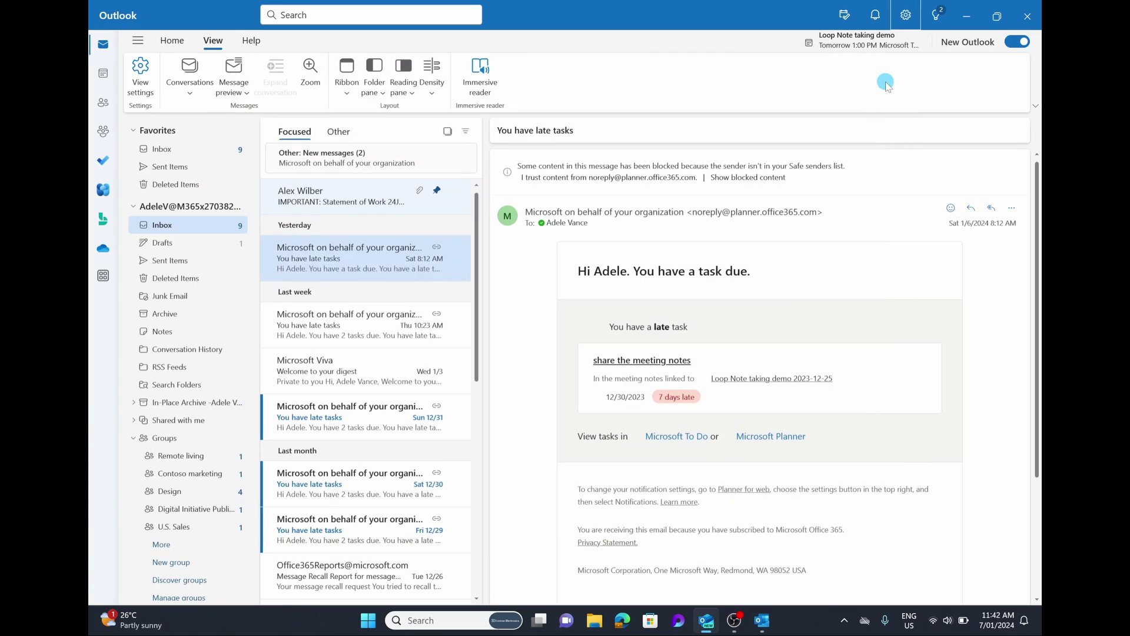
Search the Outlook settings for "dark" and open the Dark mode appearance settings
{"action": "left_click", "coordinate": [849, 94]}
{"action": "left_click", "coordinate": [905, 16]}
{"action": "left_click", "coordinate": [293, 145]}
{"action": "type", "text": "dark"}
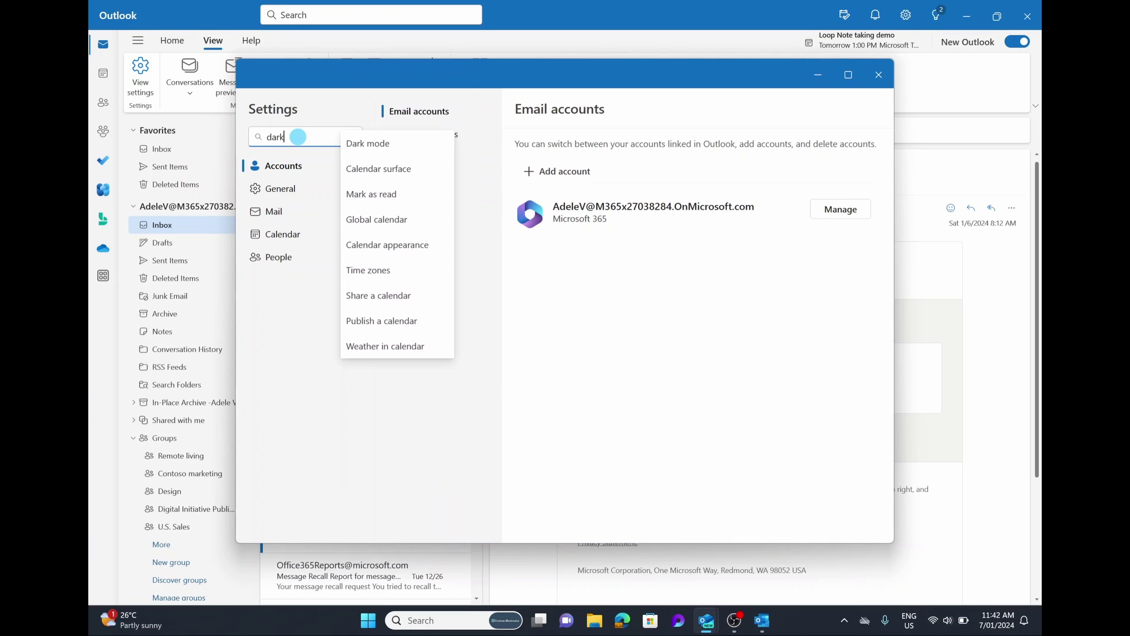
{"action": "left_click", "coordinate": [397, 148]}
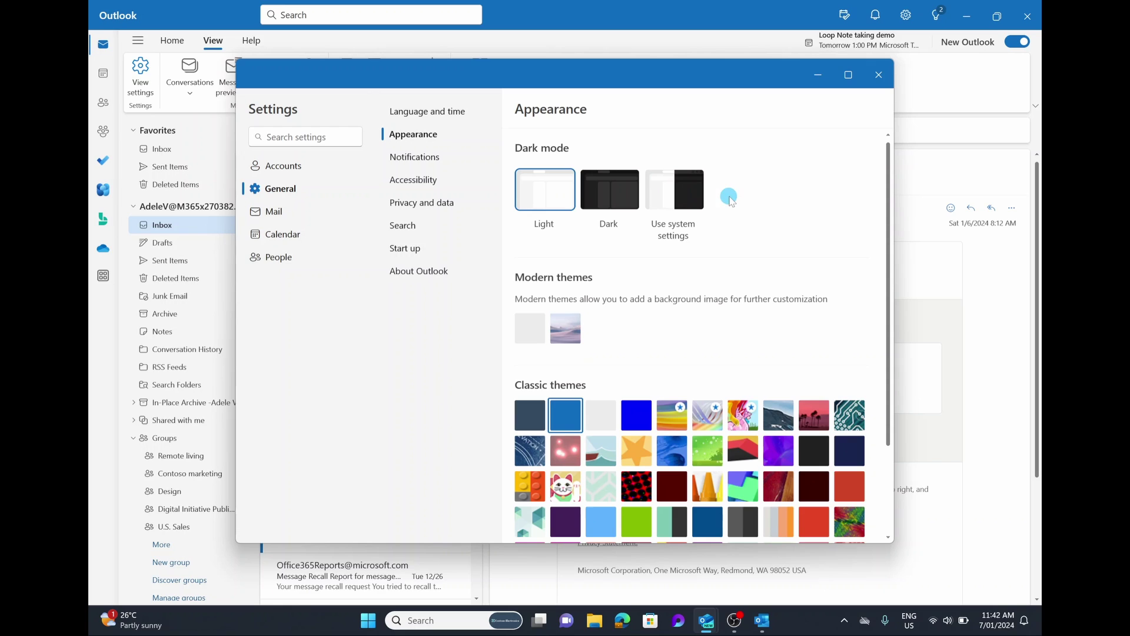
Try the solid blue classic theme, apply the blue wave theme with Dark mode, and save and close the settings
{"action": "left_click", "coordinate": [638, 422]}
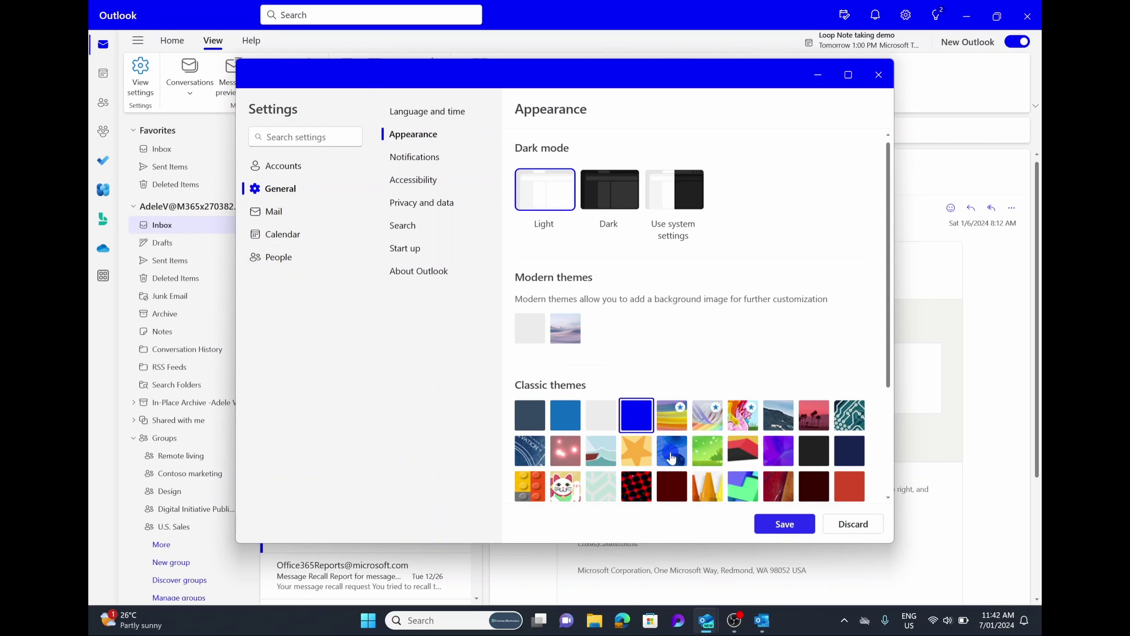
{"action": "left_click", "coordinate": [672, 458]}
{"action": "left_click", "coordinate": [609, 194]}
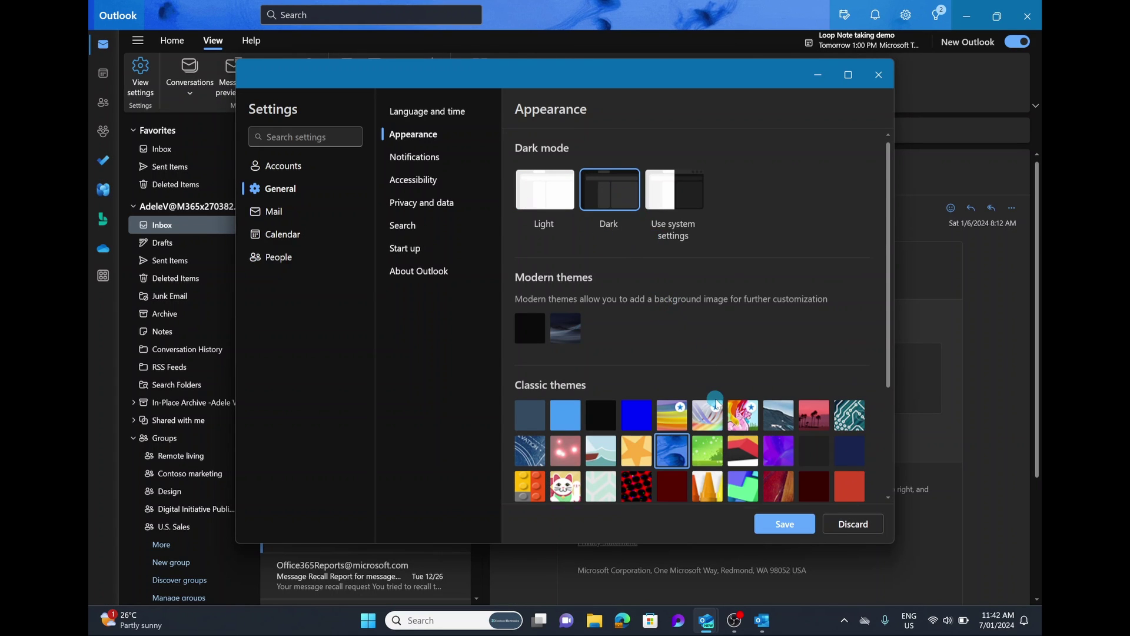
{"action": "scroll", "coordinate": [726, 419], "scroll_direction": "down", "scroll_amount": 3}
{"action": "left_click", "coordinate": [789, 524]}
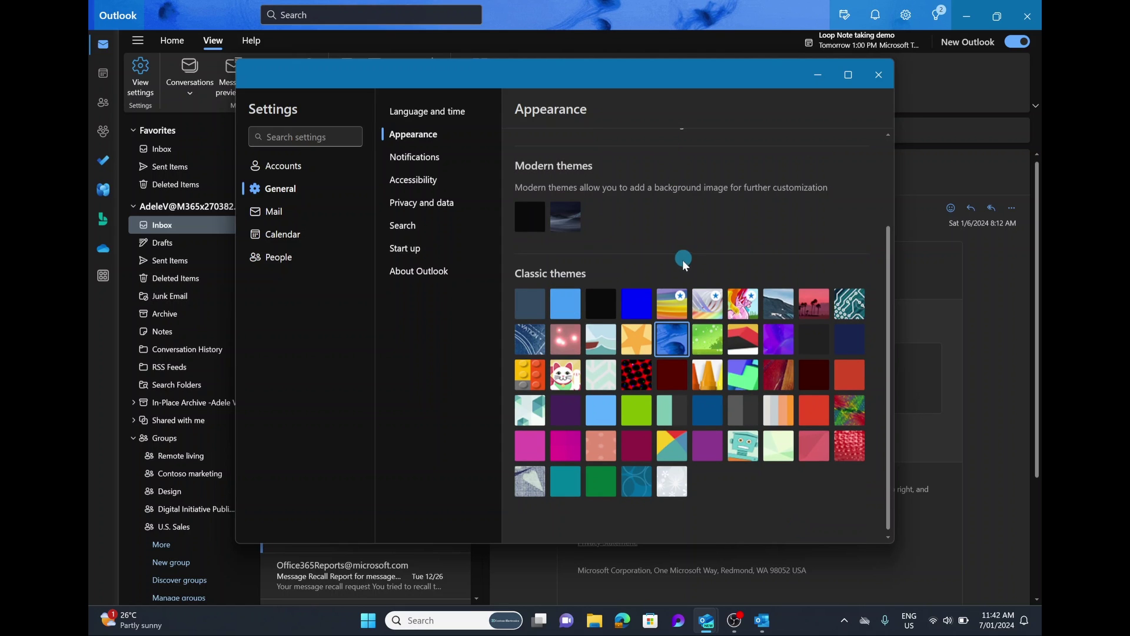
{"action": "left_click", "coordinate": [878, 74]}
View the pinned Statement of Work message in dark mode, checking the message preview options and its further actions
{"action": "key", "text": "Up"}
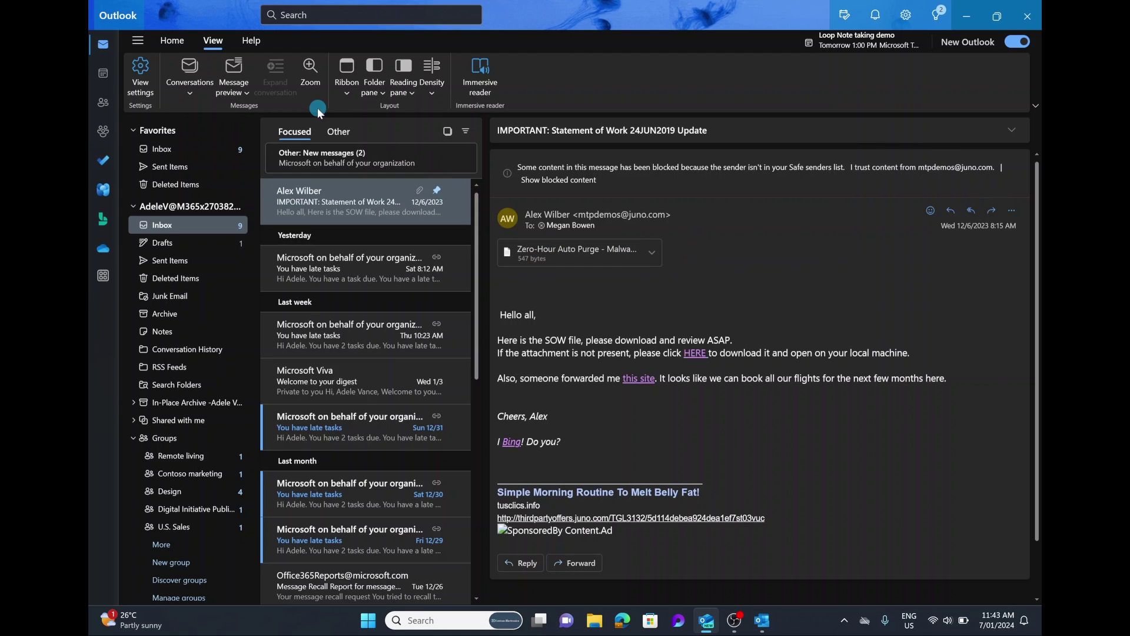
{"action": "left_click", "coordinate": [222, 91]}
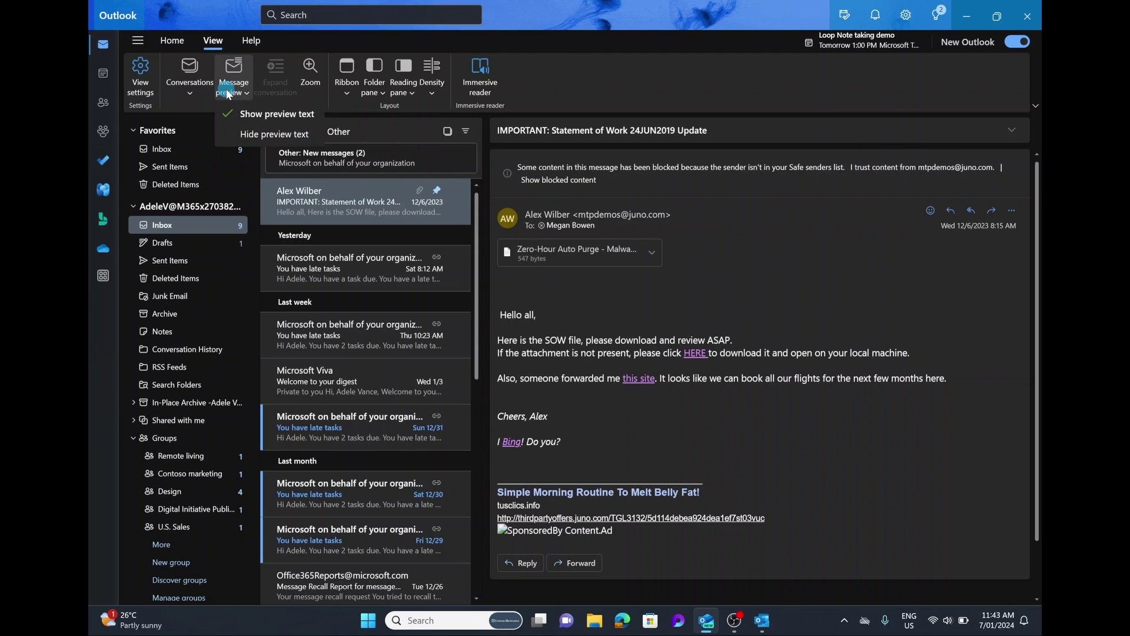
{"action": "left_click", "coordinate": [227, 93]}
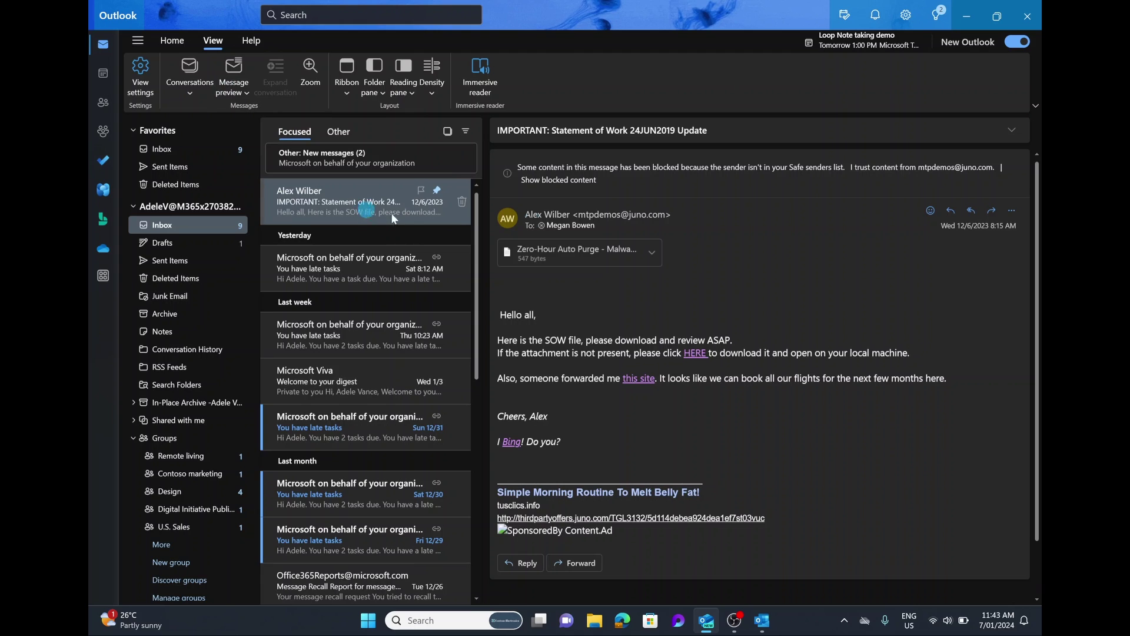
{"action": "left_click", "coordinate": [1011, 211]}
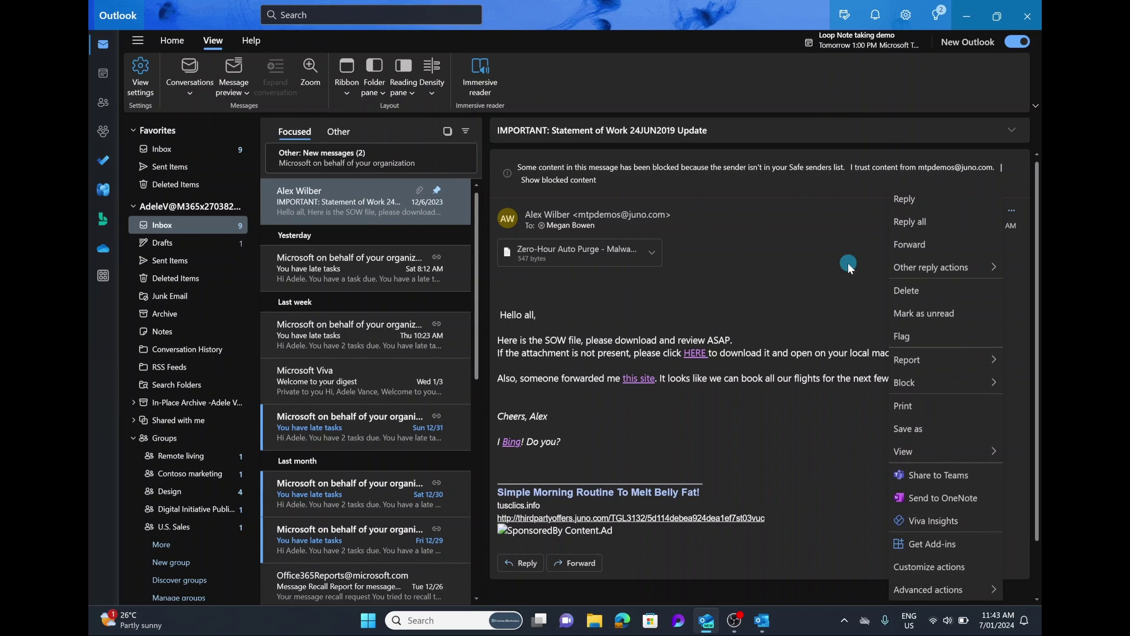
{"action": "left_click", "coordinate": [807, 279]}
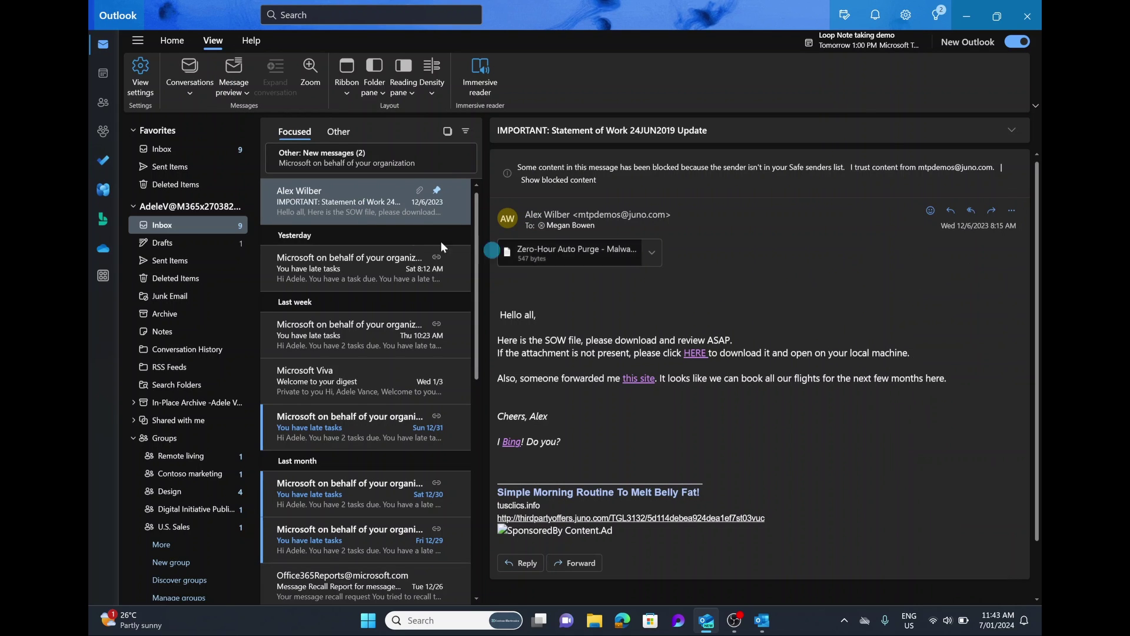
Open yesterday's "You have late tasks" email in its own window, look through it in dark mode, and close it
{"action": "double_click", "coordinate": [365, 267]}
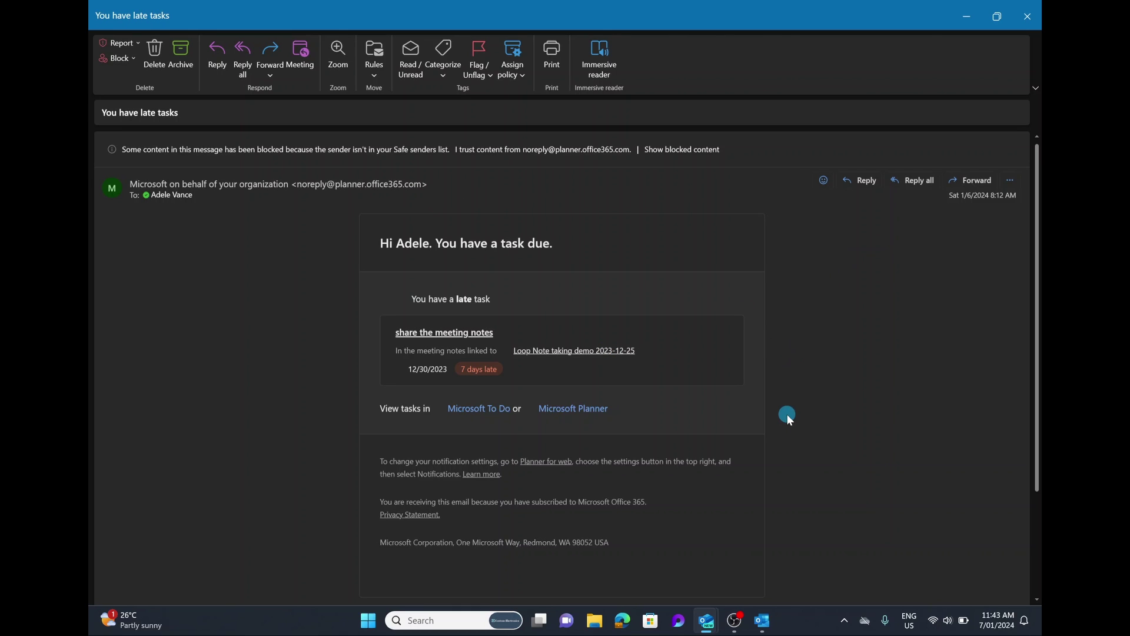
{"action": "scroll", "coordinate": [787, 414], "scroll_direction": "down", "scroll_amount": 3}
{"action": "scroll", "coordinate": [786, 415], "scroll_direction": "up", "scroll_amount": 3}
{"action": "left_click", "coordinate": [1027, 16]}
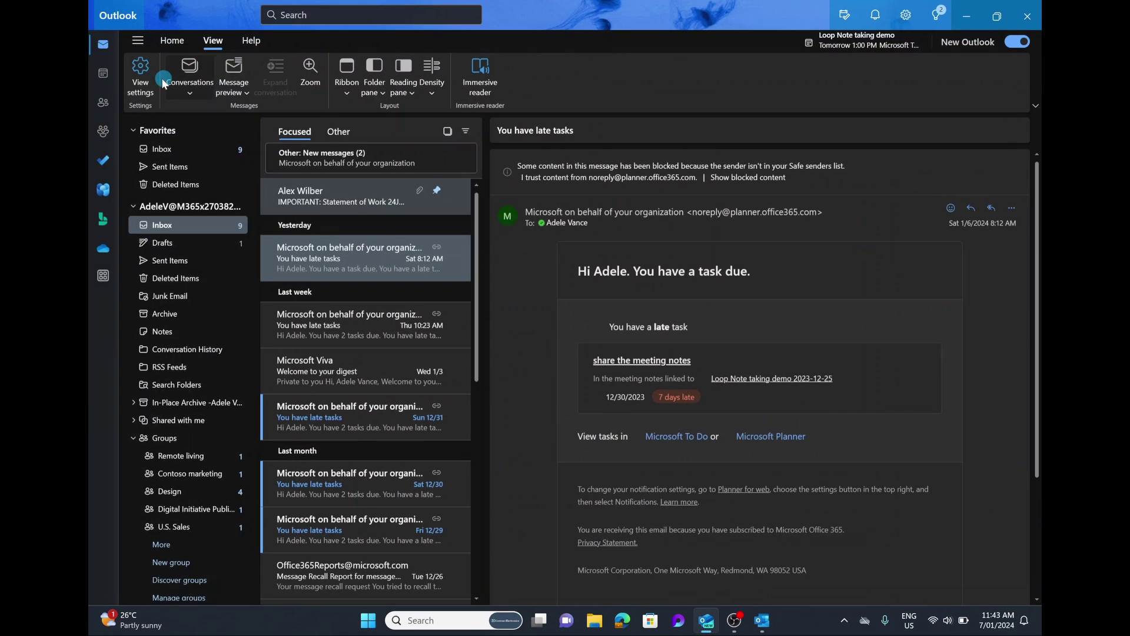
Start a new email, toggle its background between light and dark several times, and close the empty draft
{"action": "left_click", "coordinate": [172, 40]}
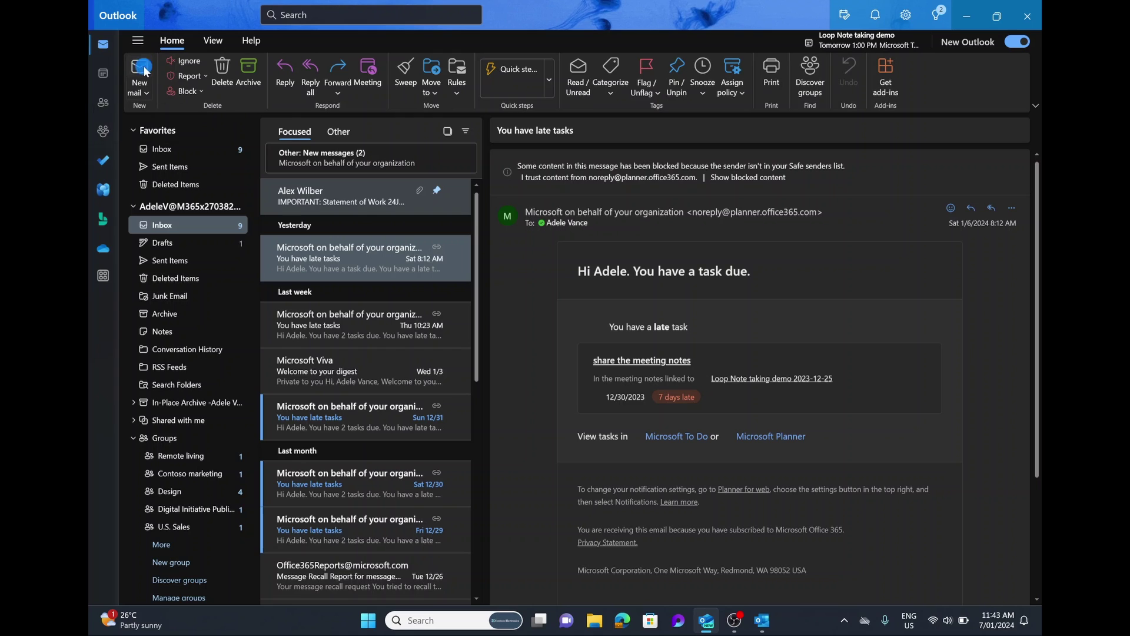
{"action": "key", "text": "ctrl+n"}
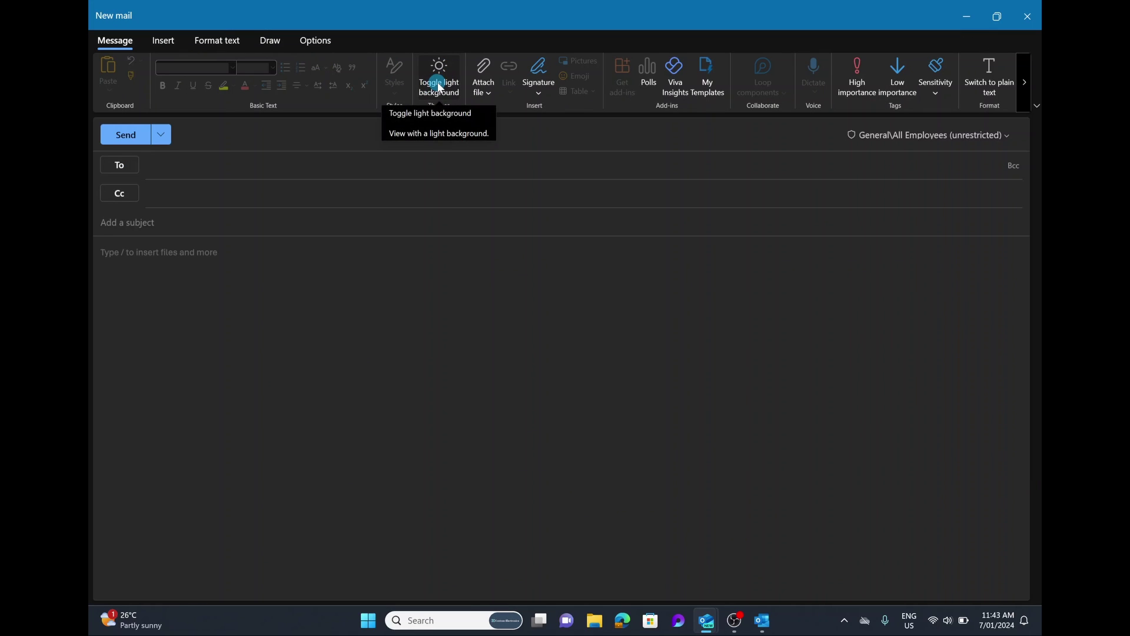
{"action": "left_click", "coordinate": [439, 86]}
{"action": "left_click", "coordinate": [439, 86]}
{"action": "left_click", "coordinate": [440, 87]}
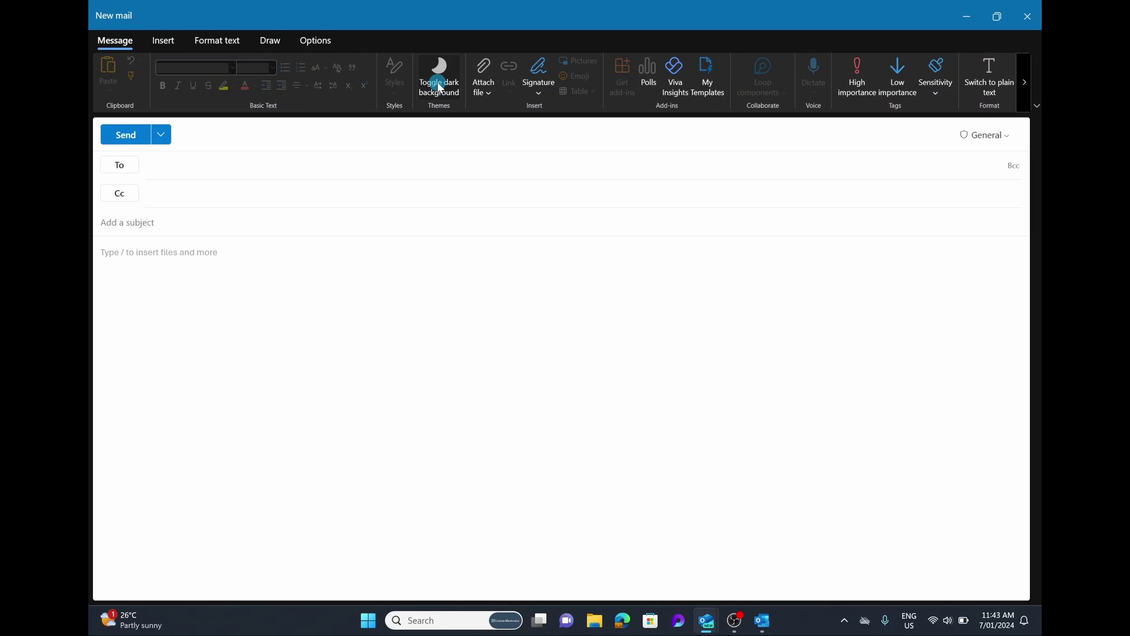
{"action": "left_click", "coordinate": [439, 86]}
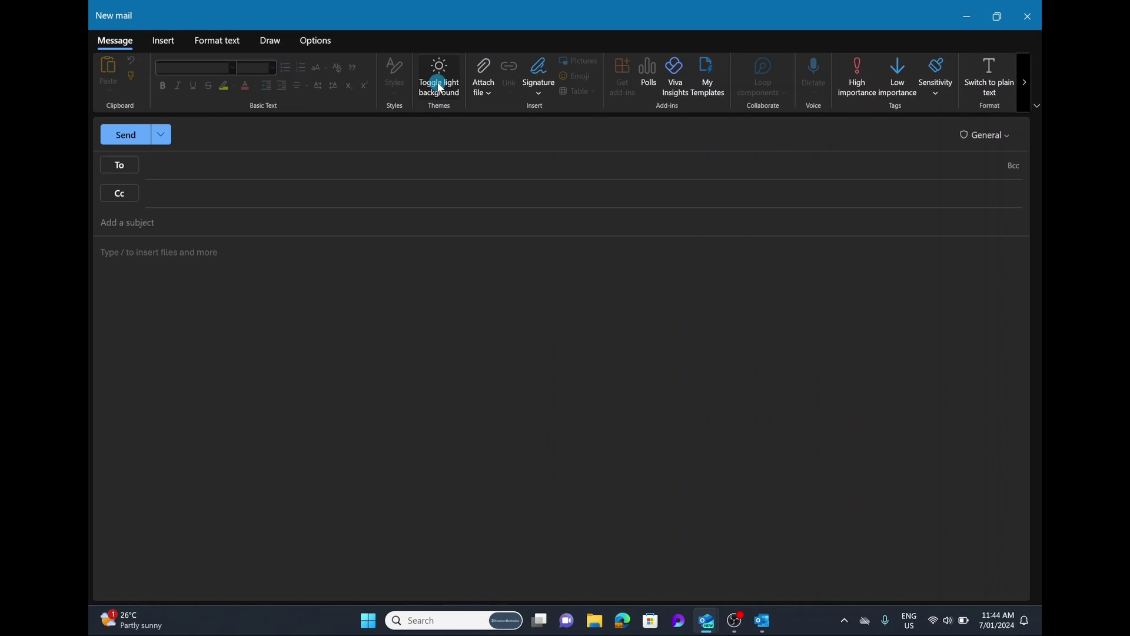
{"action": "left_click", "coordinate": [440, 87]}
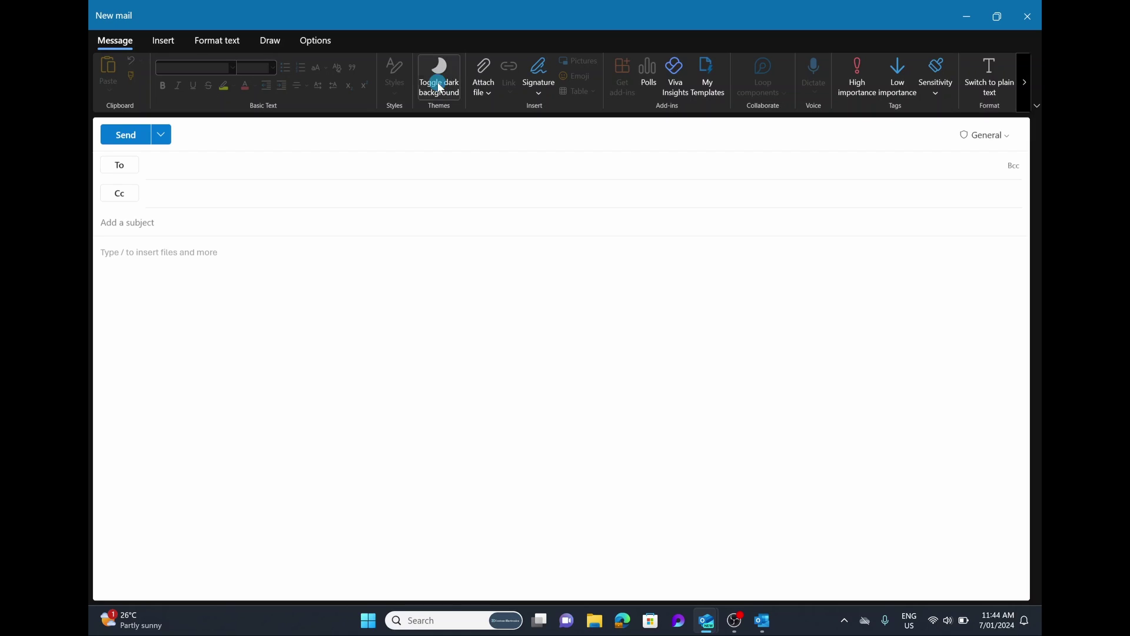
{"action": "left_click", "coordinate": [440, 86]}
{"action": "left_click", "coordinate": [1027, 16]}
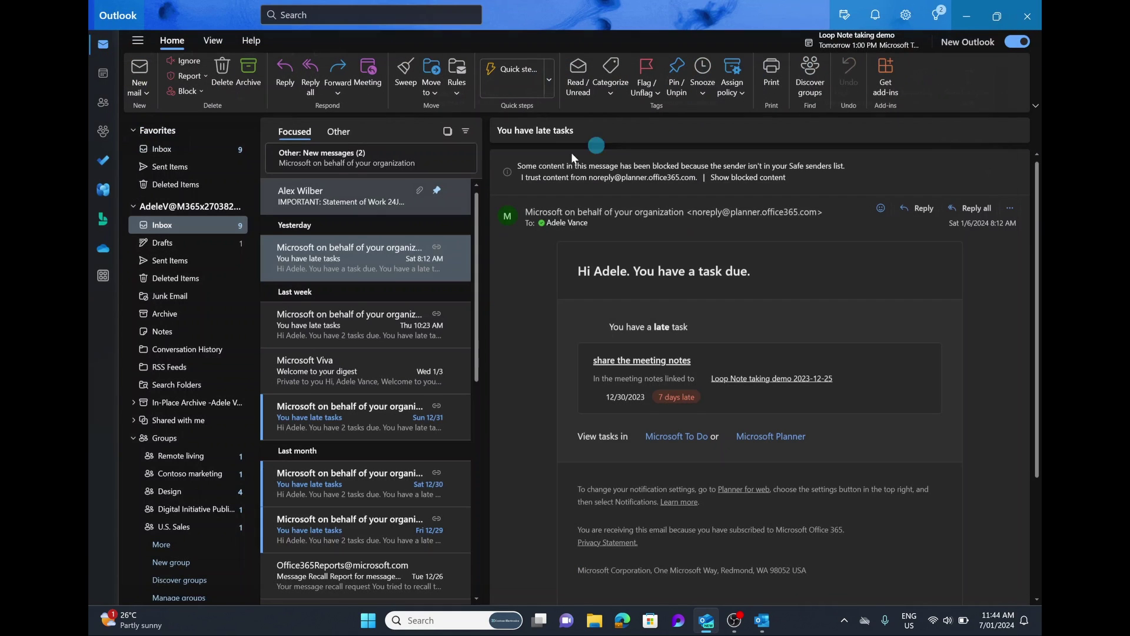
Reopen yesterday's "You have late tasks" email from the favorite Inbox in a maximized window and look through it
{"action": "left_click", "coordinate": [185, 150]}
{"action": "double_click", "coordinate": [348, 253]}
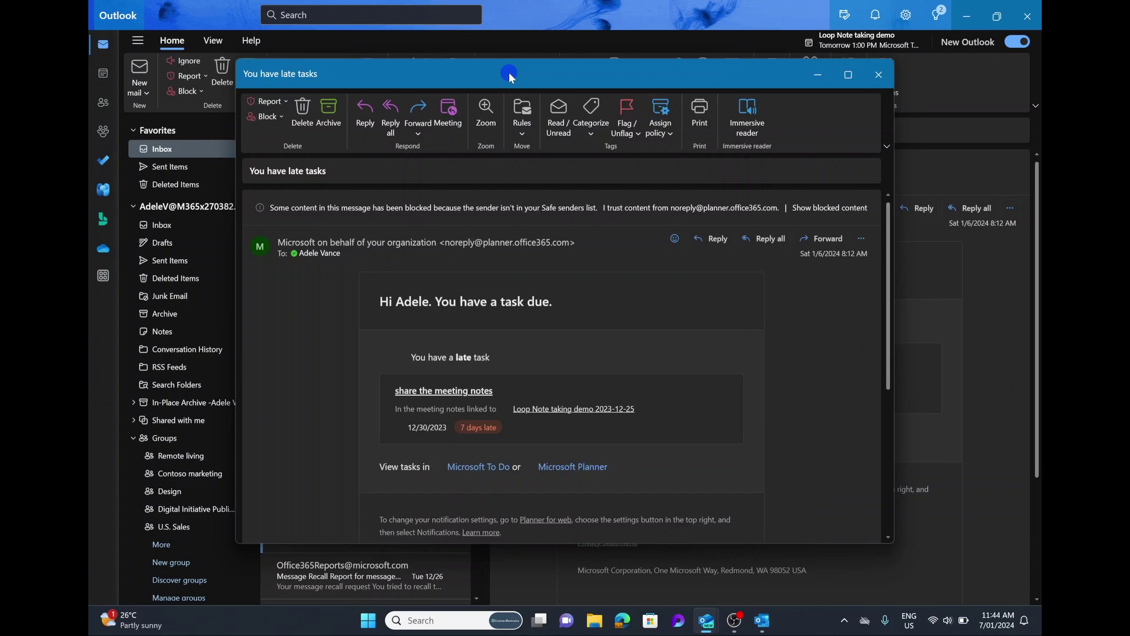
{"action": "double_click", "coordinate": [509, 72]}
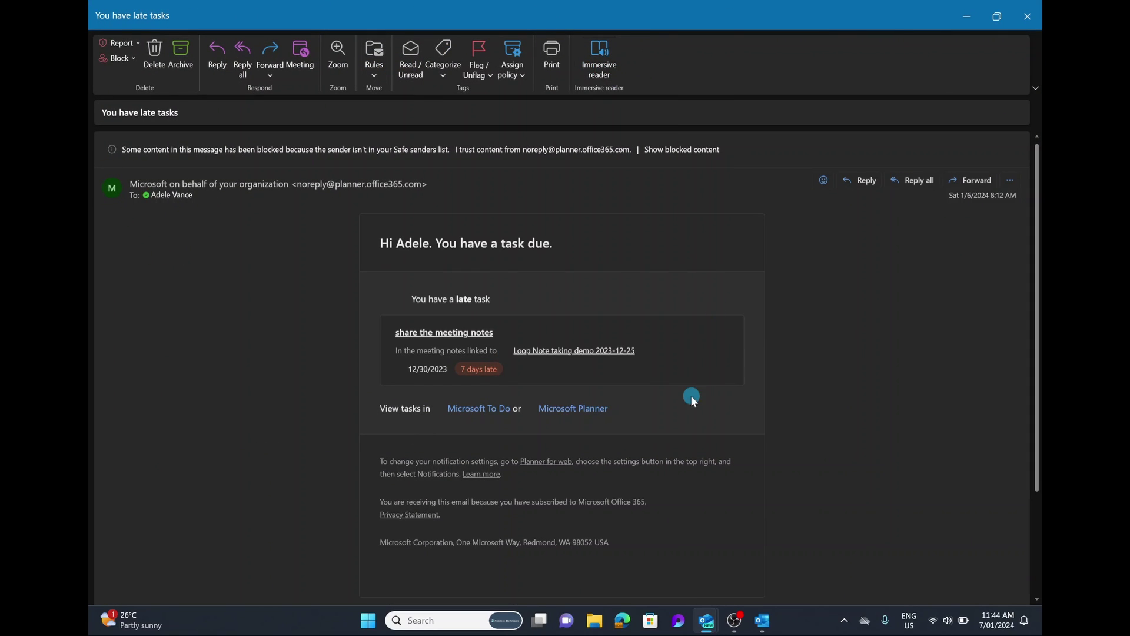
{"action": "scroll", "coordinate": [690, 394], "scroll_direction": "down", "scroll_amount": 3}
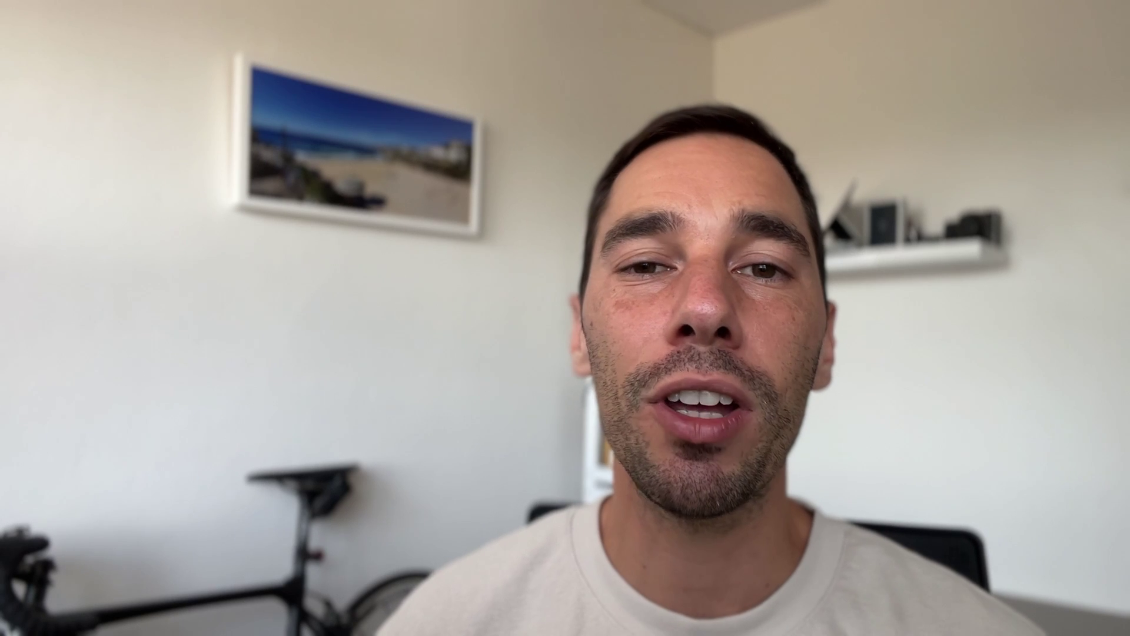